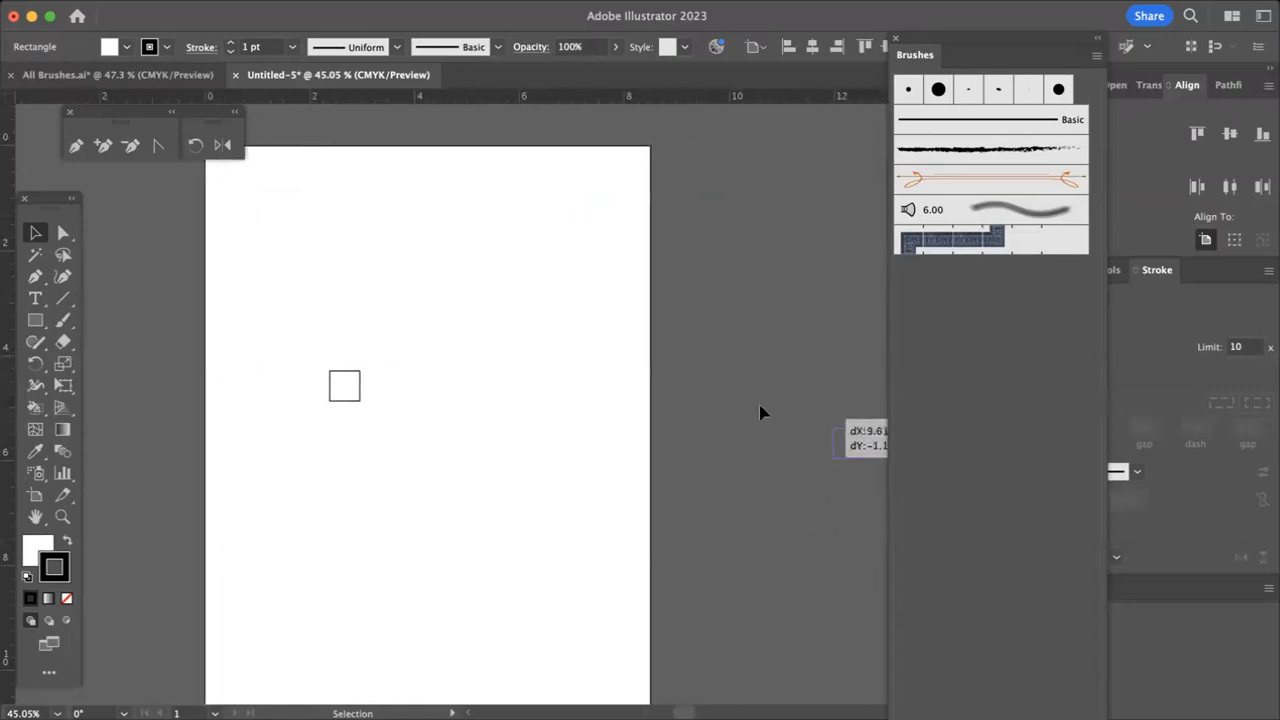
# Move the small square off the artboard, just beyond its right edge, and reposition the floating Brushes panel closer to it
pyautogui.moveTo(414, 506); pyautogui.dragTo(592, 433)
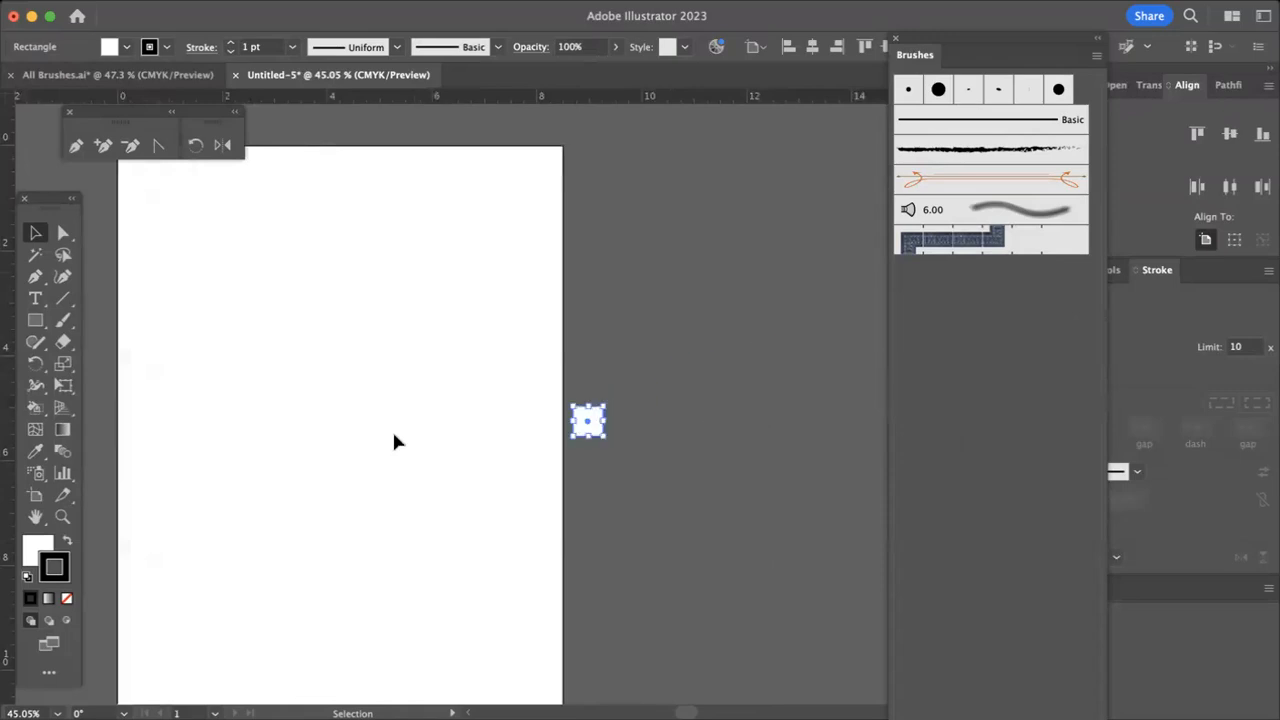
pyautogui.click(716, 374)
pyautogui.moveTo(980, 43); pyautogui.dragTo(777, 177)
# Create a pattern brush from the small square with the spacing set to 50%
pyautogui.moveTo(587, 421)
pyautogui.mouseDown()
pyautogui.moveTo(860, 418)
pyautogui.moveTo(840, 421)
pyautogui.mouseUp()
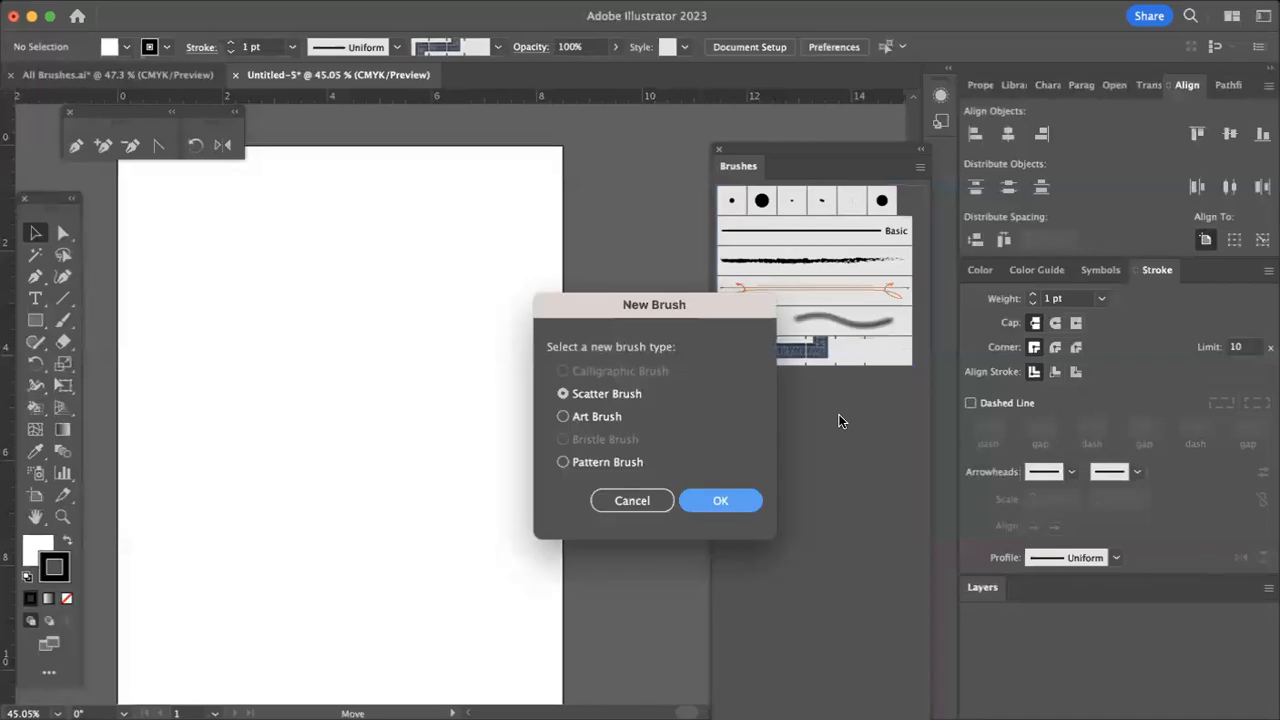
pyautogui.click(563, 463)
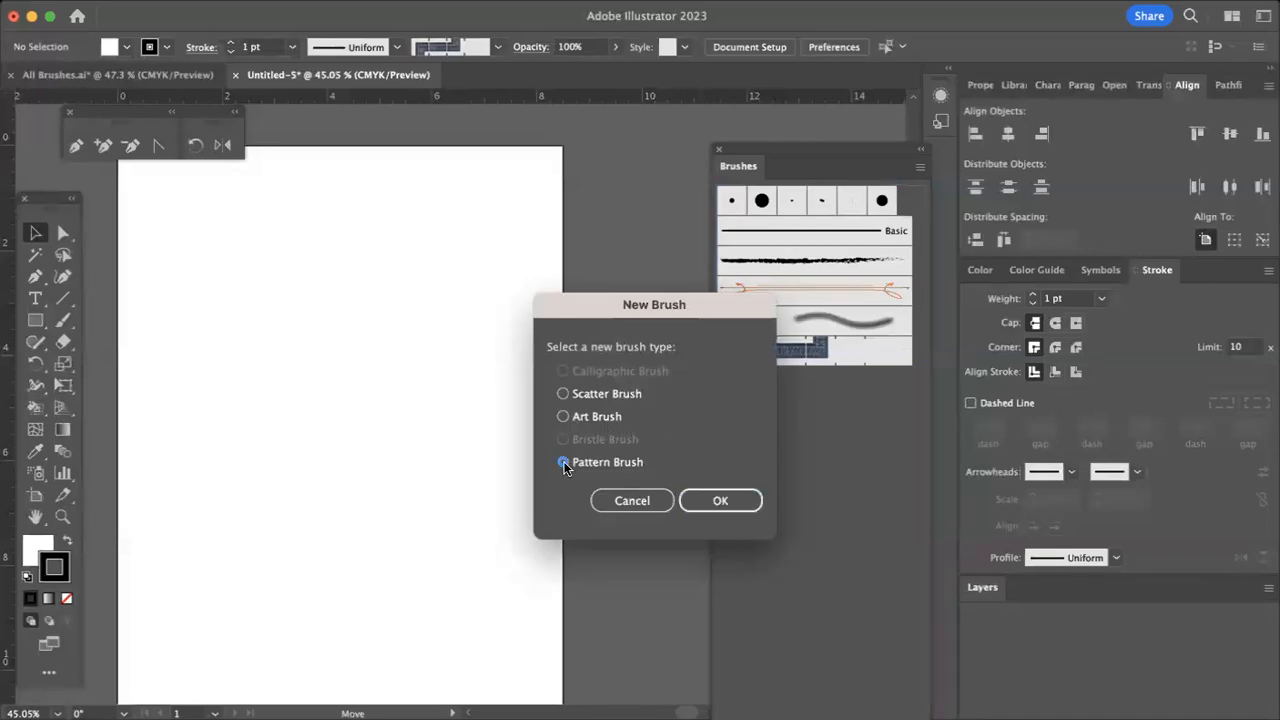
pyautogui.click(737, 507)
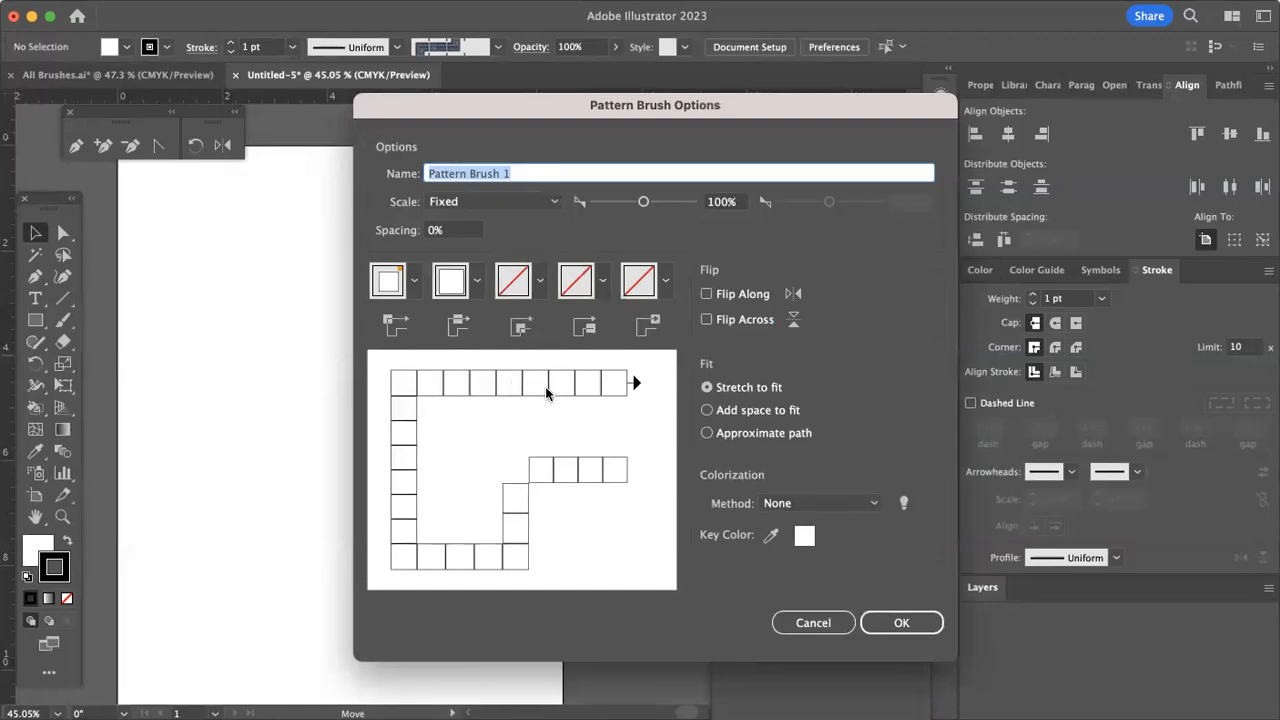
pyautogui.click(451, 232)
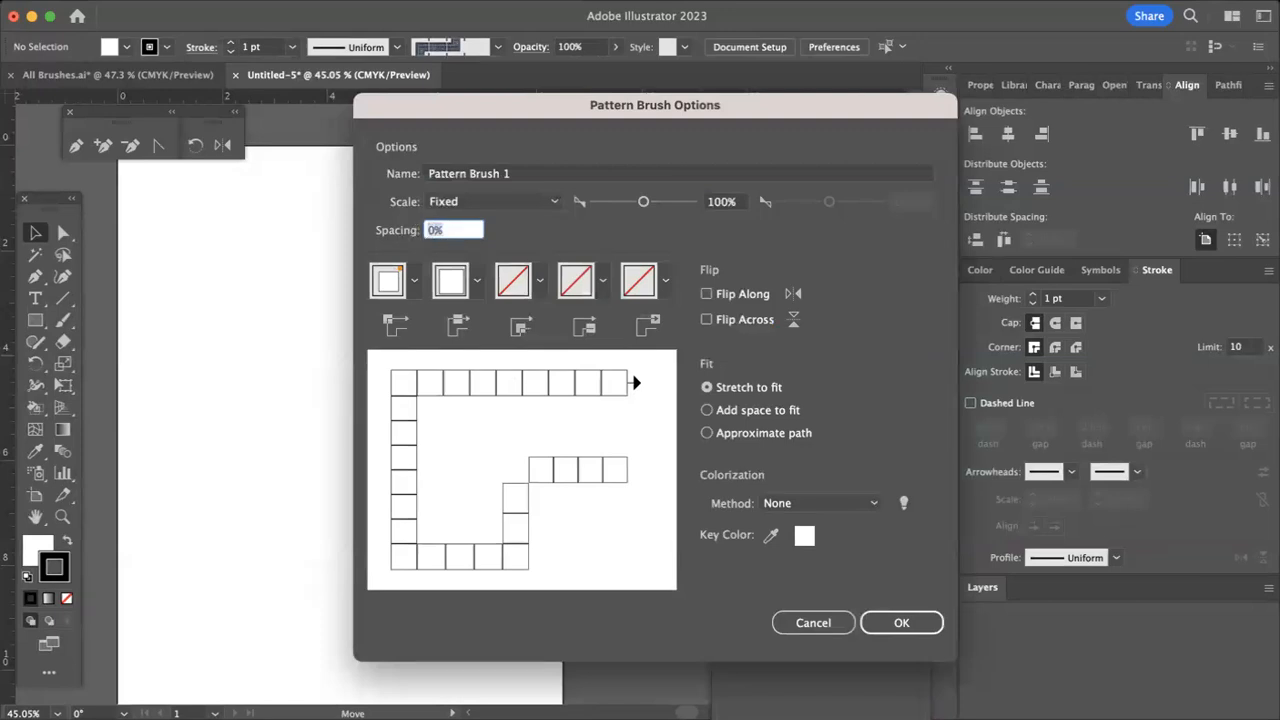
pyautogui.write('50')
pyautogui.press('Return')
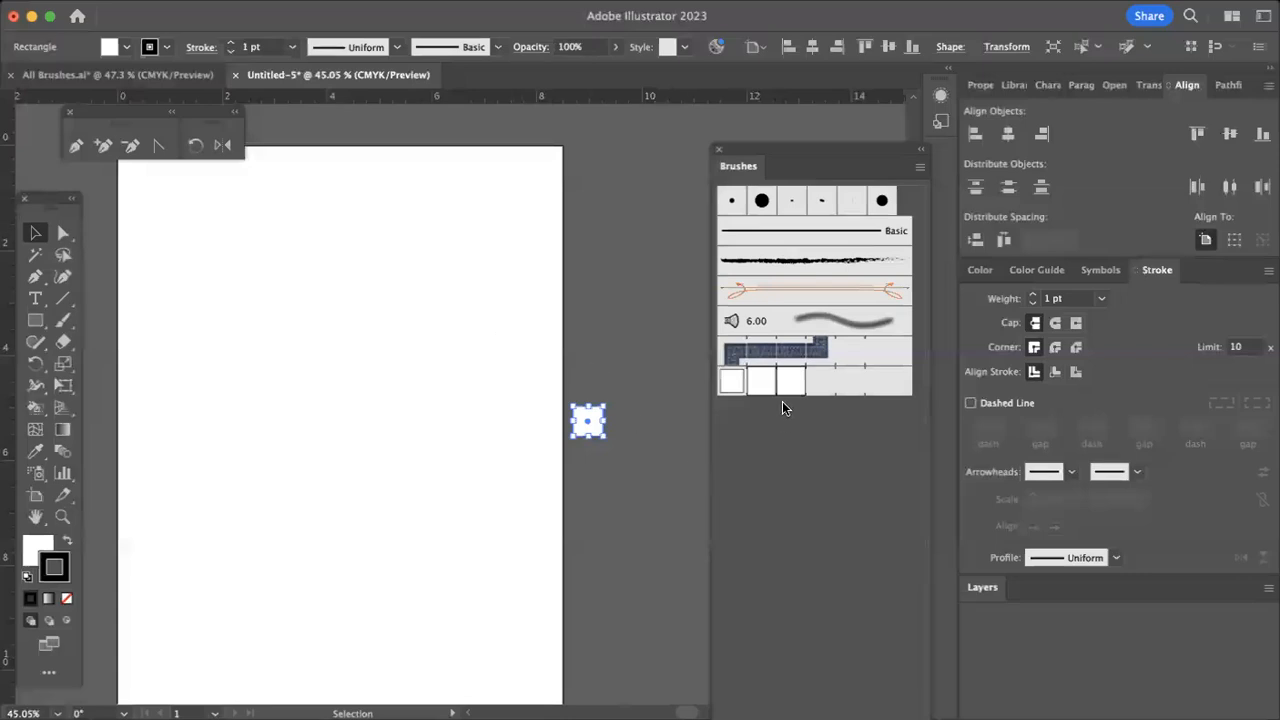
# Draw a nearly horizontal Pen path across the upper part of the page and apply the square pattern brush to it
pyautogui.click(35, 276)
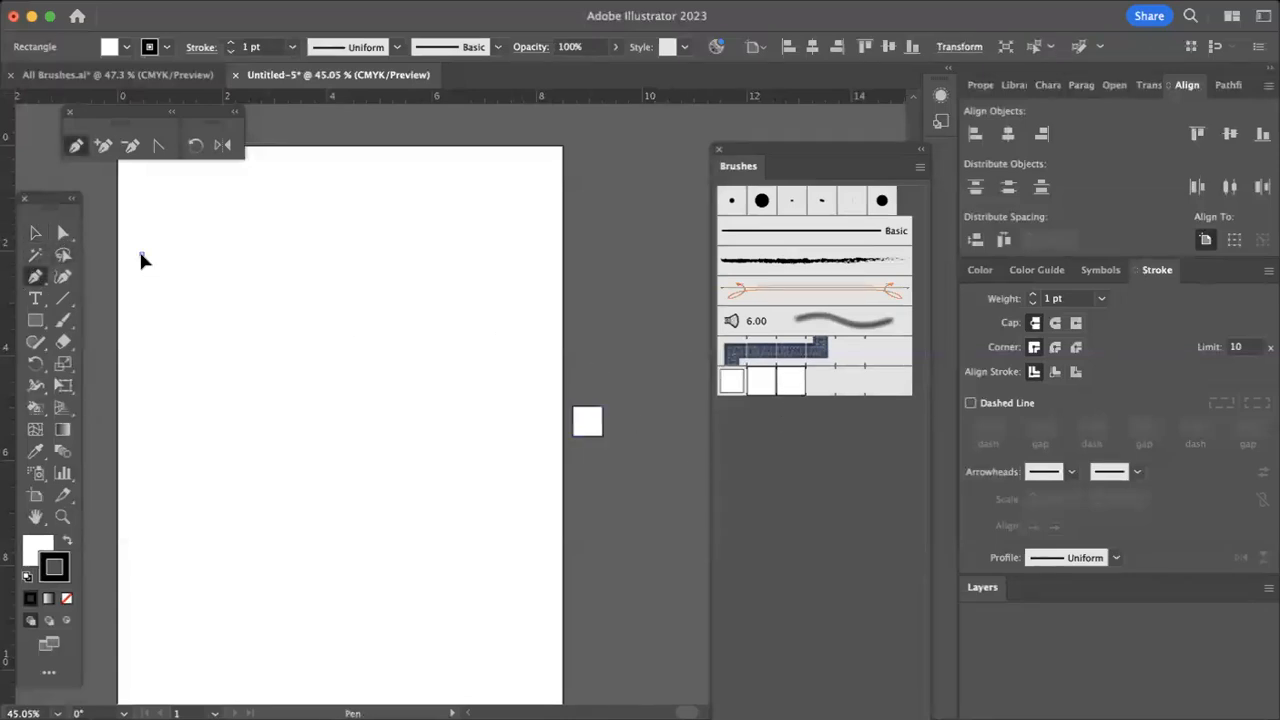
pyautogui.click(545, 250)
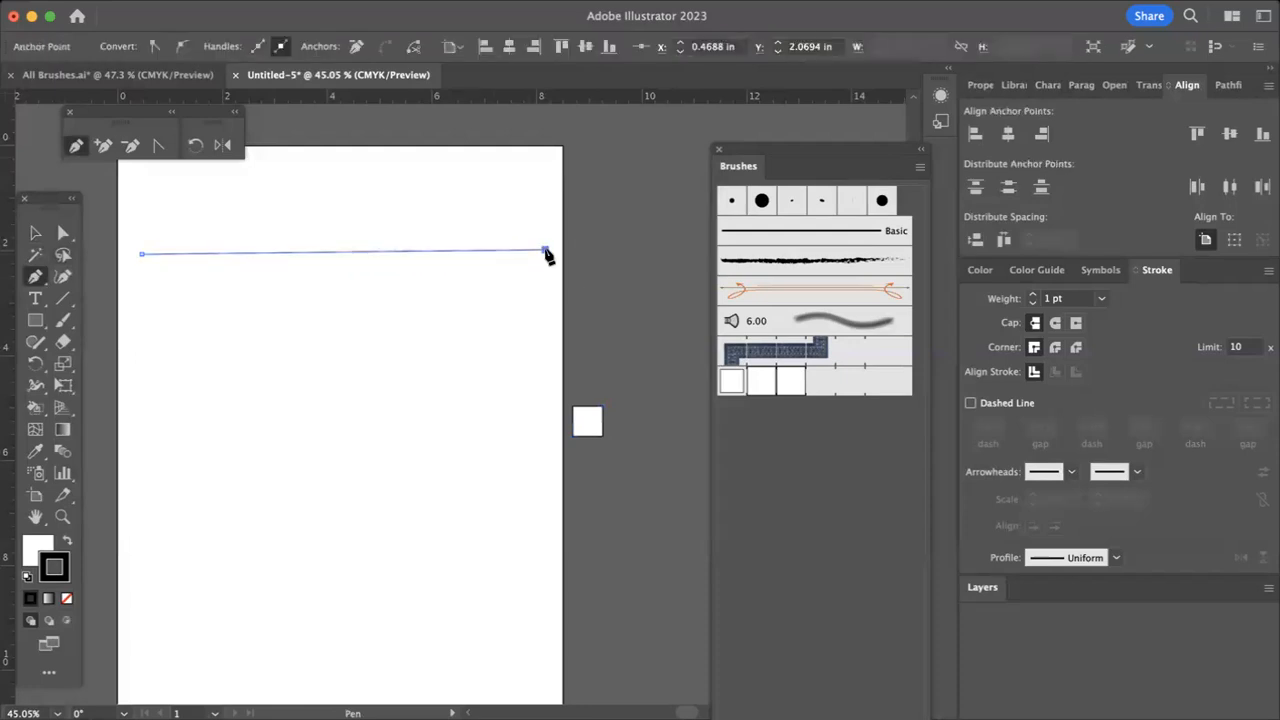
pyautogui.click(775, 380)
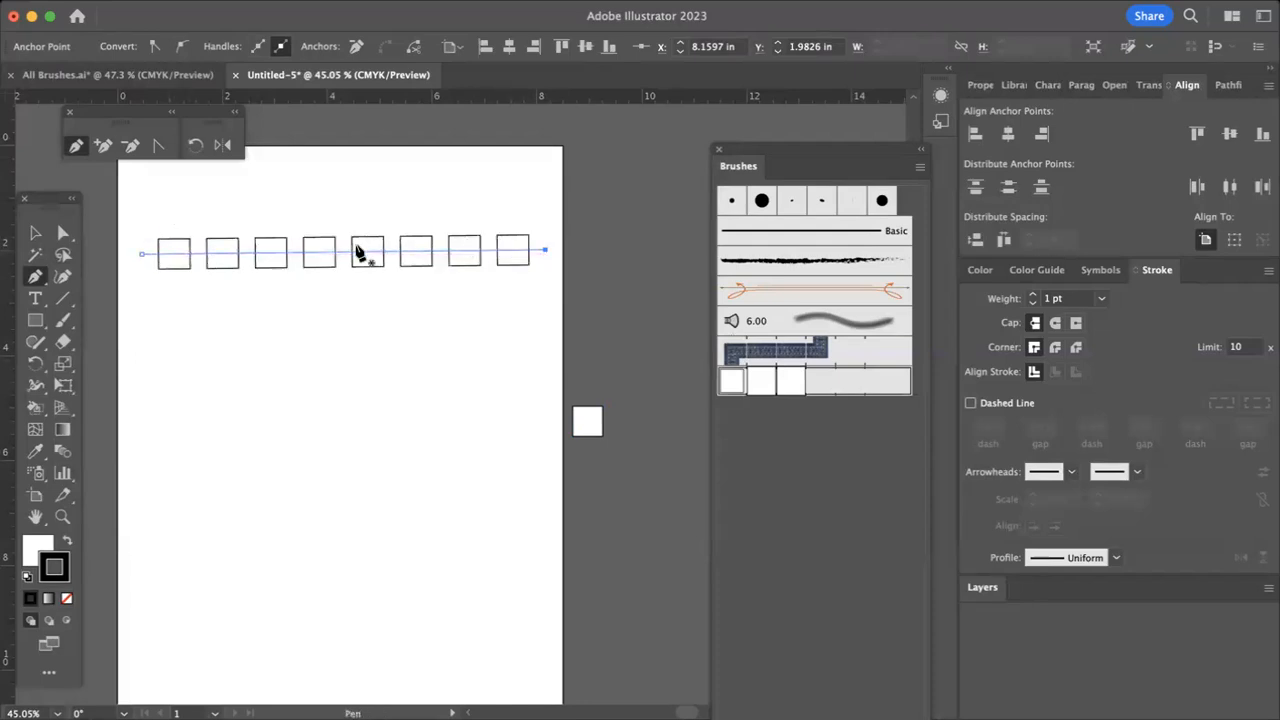
# Edit the square pattern brush with the preview enabled and try spacings of 100% and 200%
pyautogui.doubleClick(771, 377)
pyautogui.moveTo(451, 110); pyautogui.dragTo(704, 84)
pyautogui.click(629, 608)
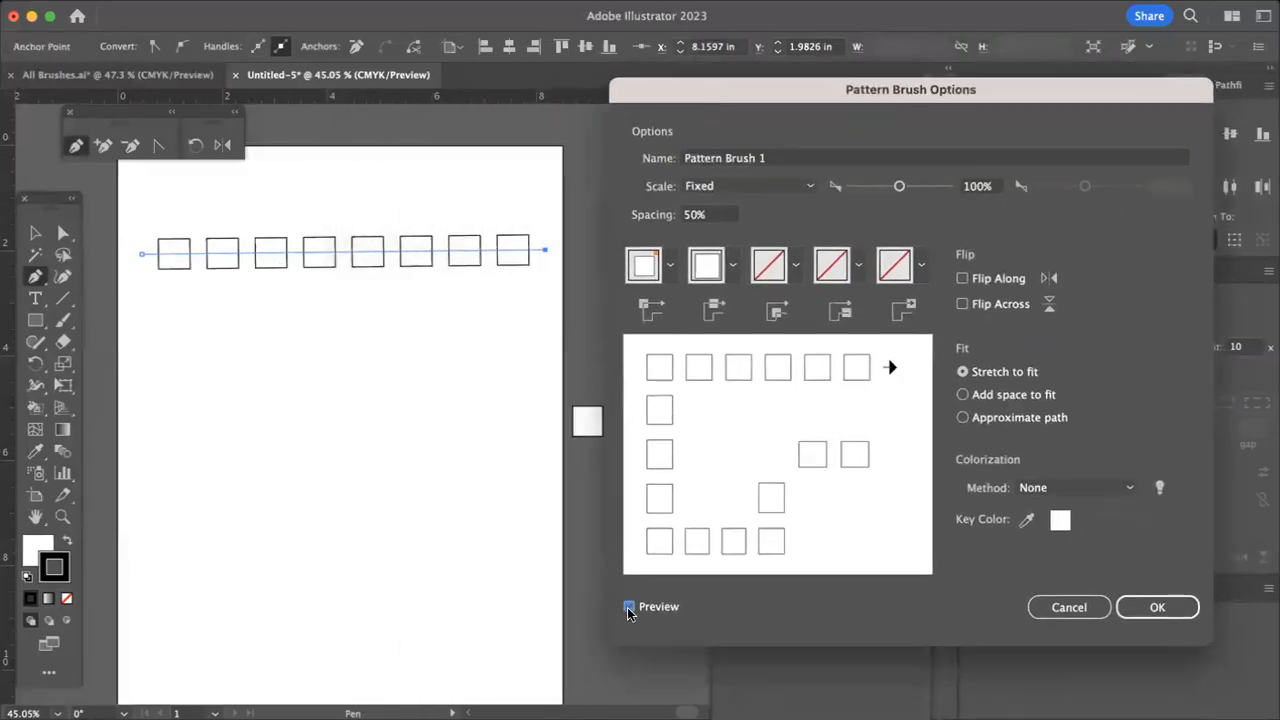
pyautogui.click(695, 216)
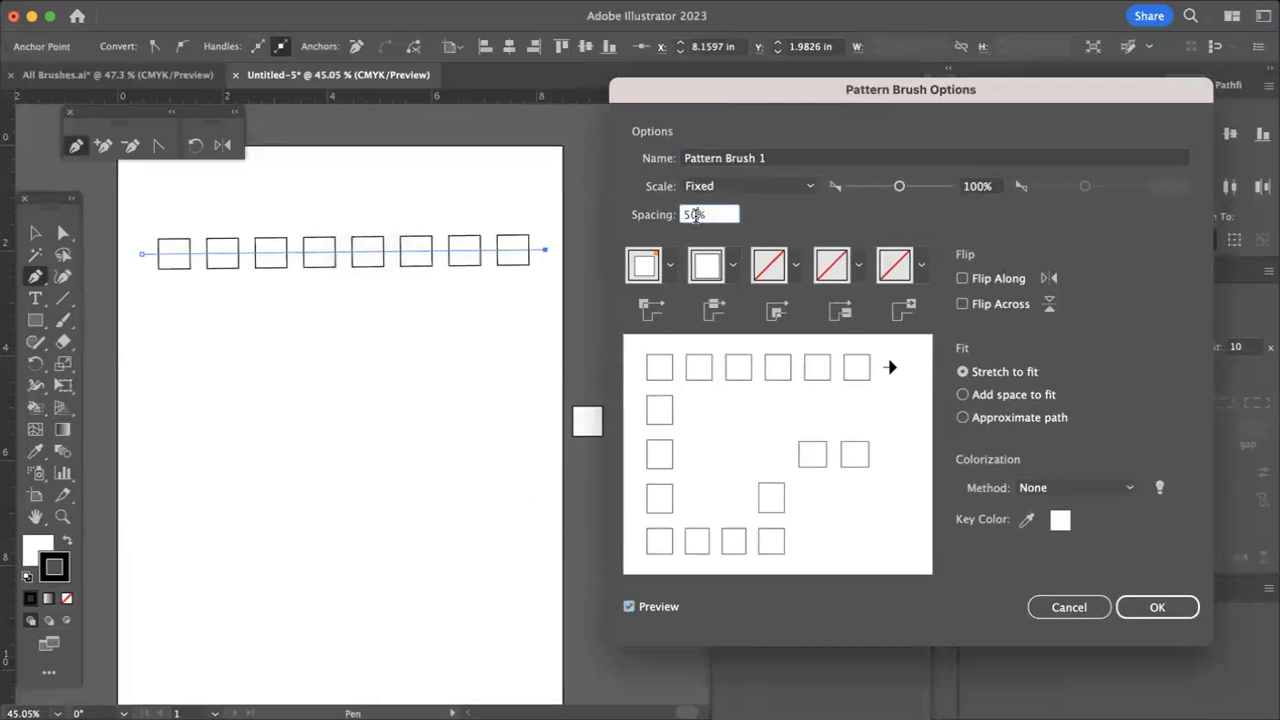
pyautogui.press('BackSpace')
pyautogui.press('BackSpace')
pyautogui.write('100')
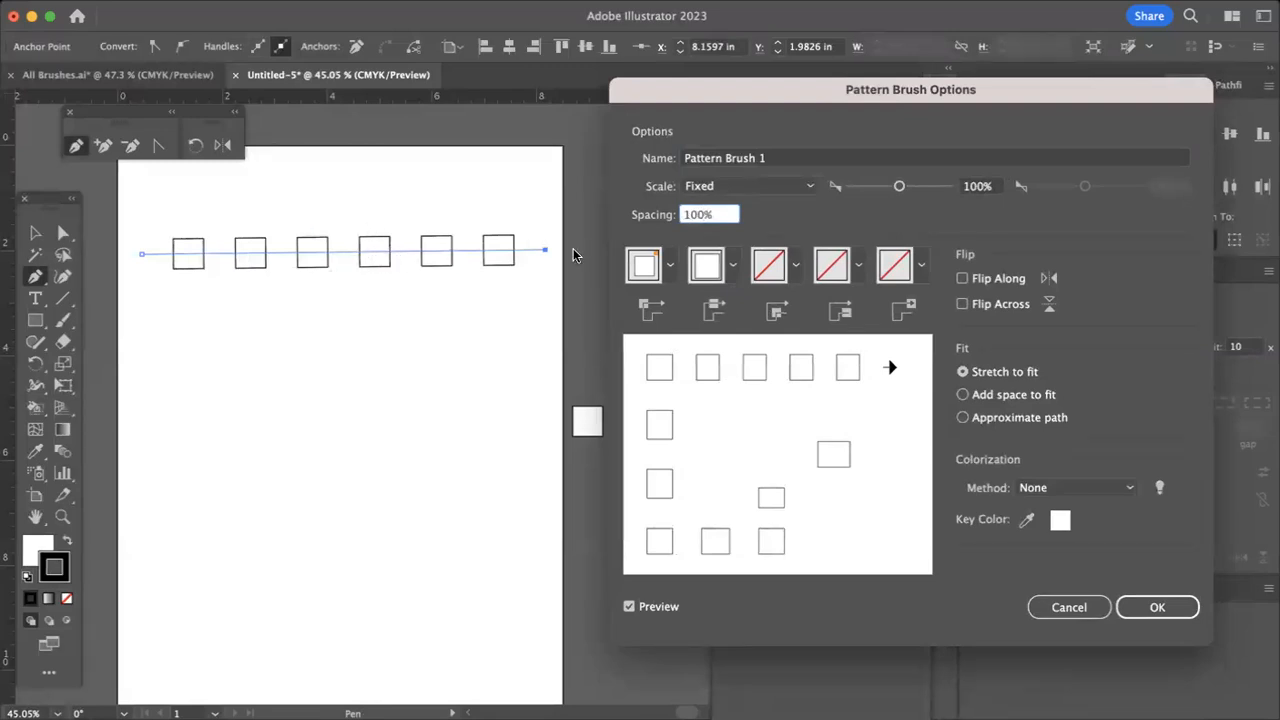
pyautogui.press('BackSpace')
pyautogui.write('2')
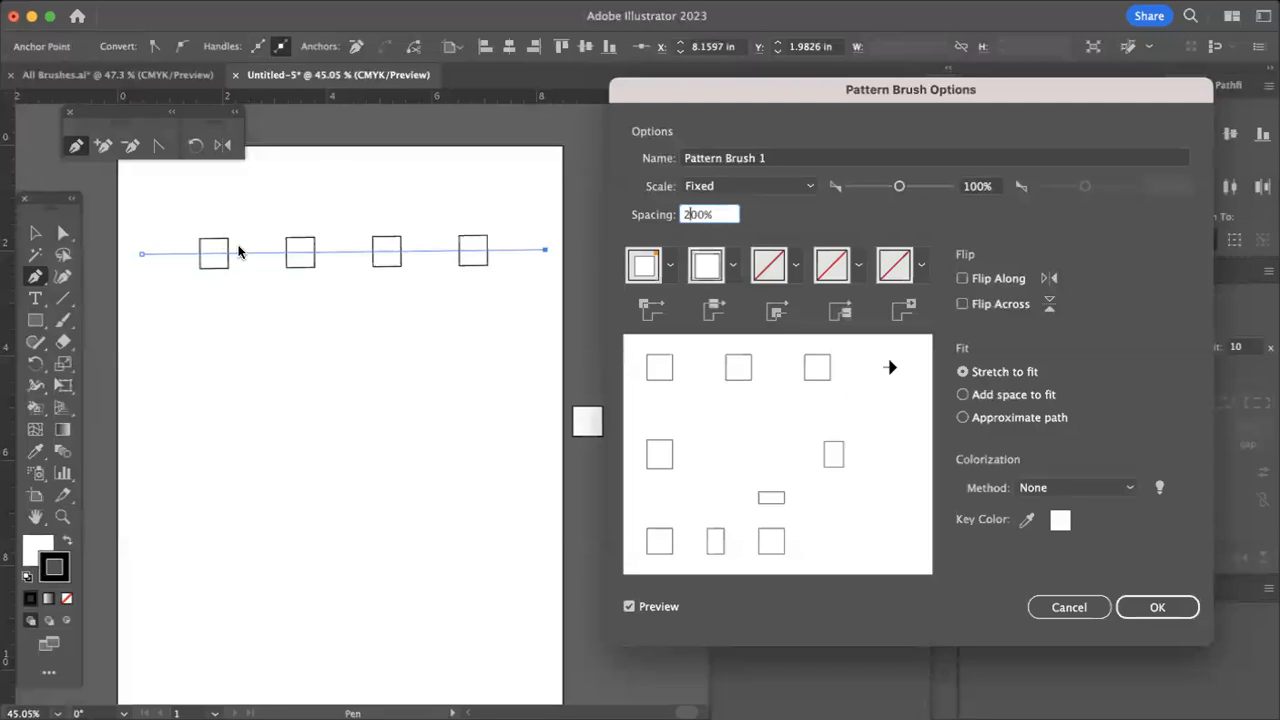
# Set the pattern brush's spacing back to 50%, keep the colorization method at None and accept the options
pyautogui.moveTo(706, 214); pyautogui.dragTo(664, 213)
pyautogui.write('5')
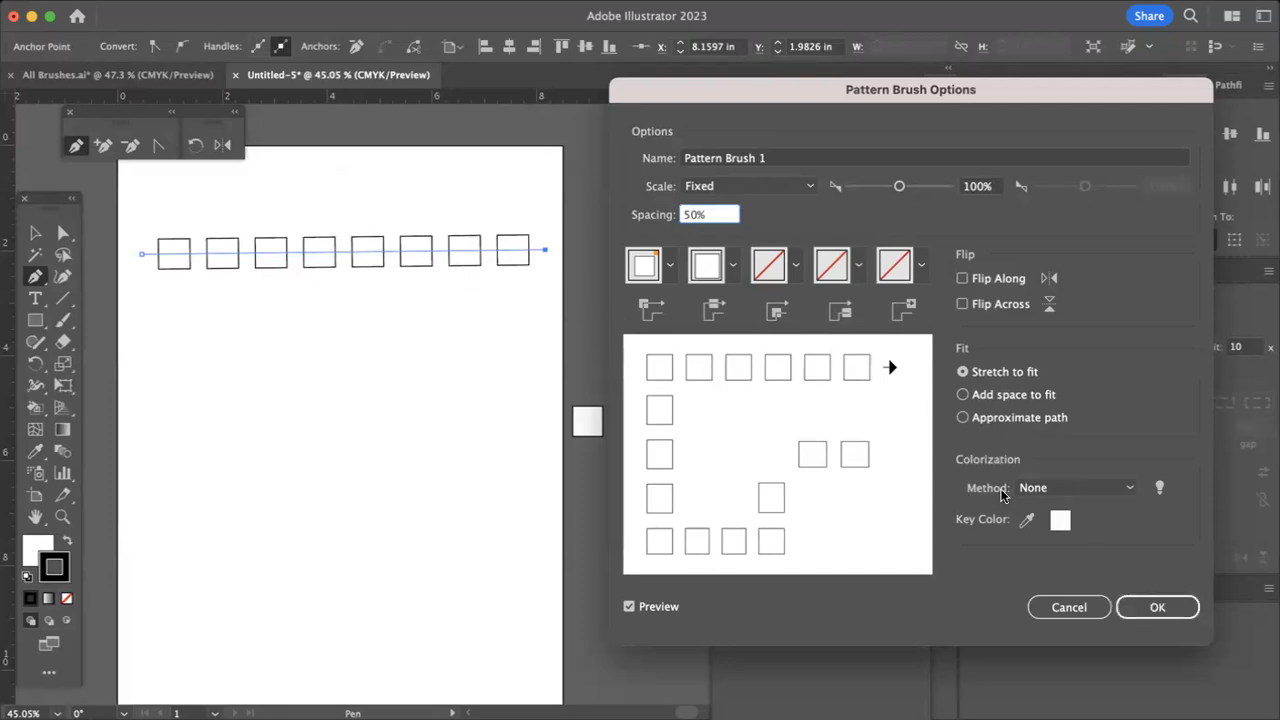
pyautogui.click(1130, 487)
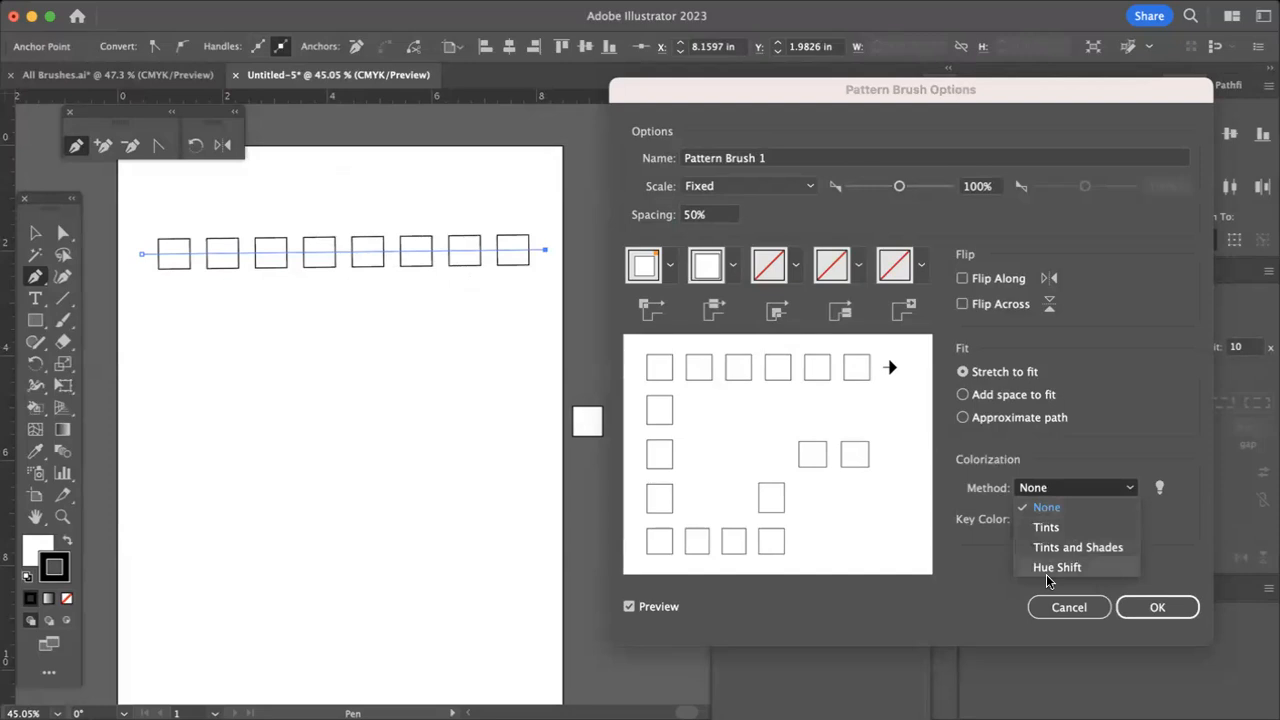
pyautogui.click(1161, 605)
pyautogui.click(1139, 604)
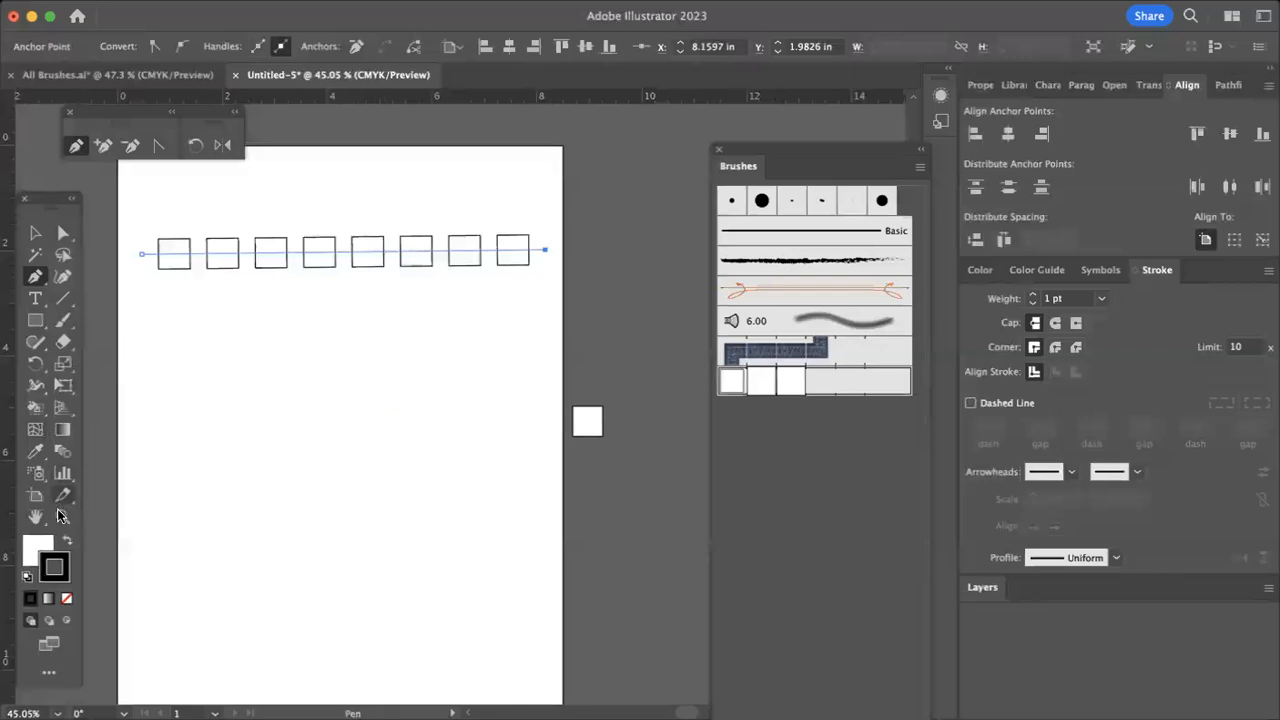
# Move the standalone square back onto the page, centred below the brushed row of squares
pyautogui.scroll(3, 378, 426)
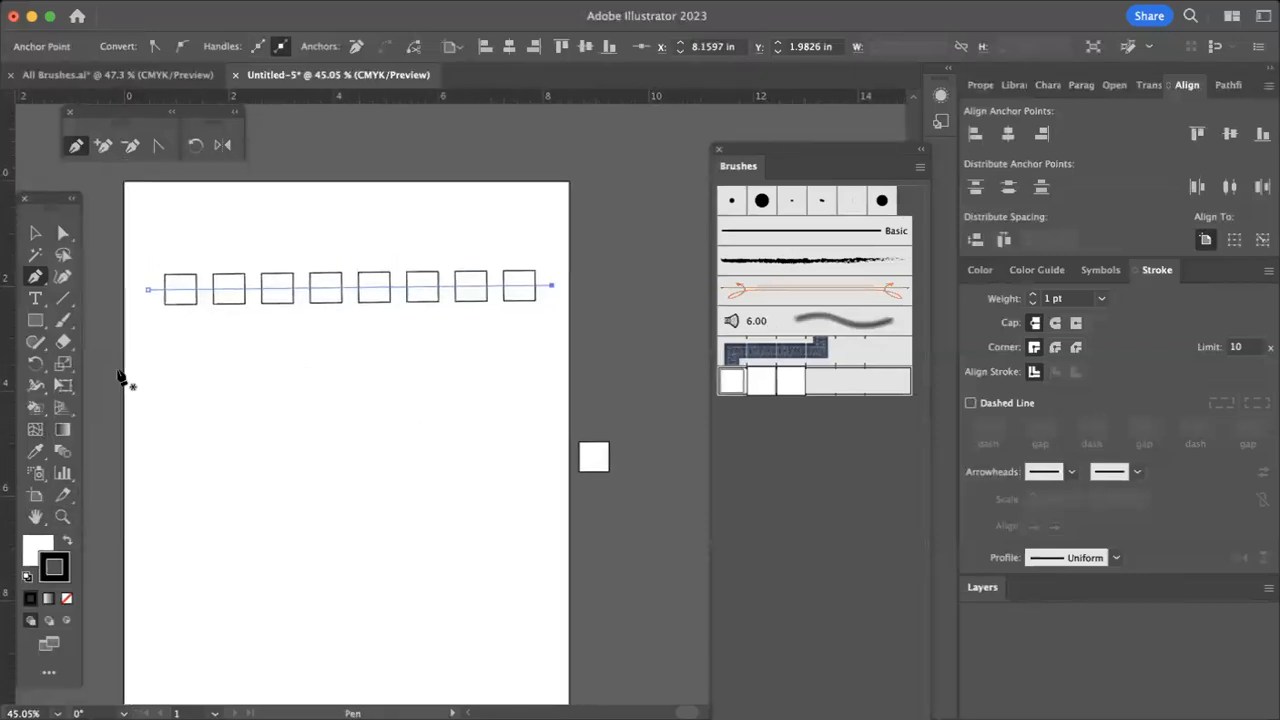
pyautogui.click(35, 232)
pyautogui.click(193, 376)
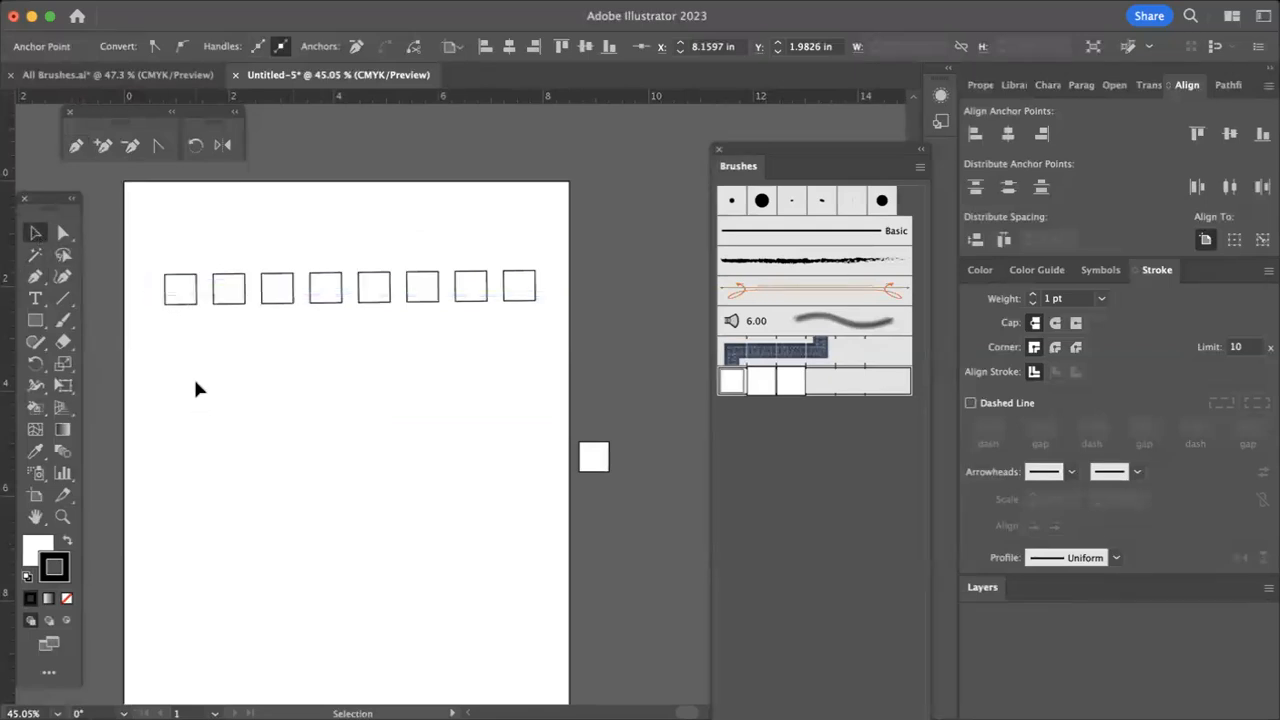
pyautogui.click(186, 311)
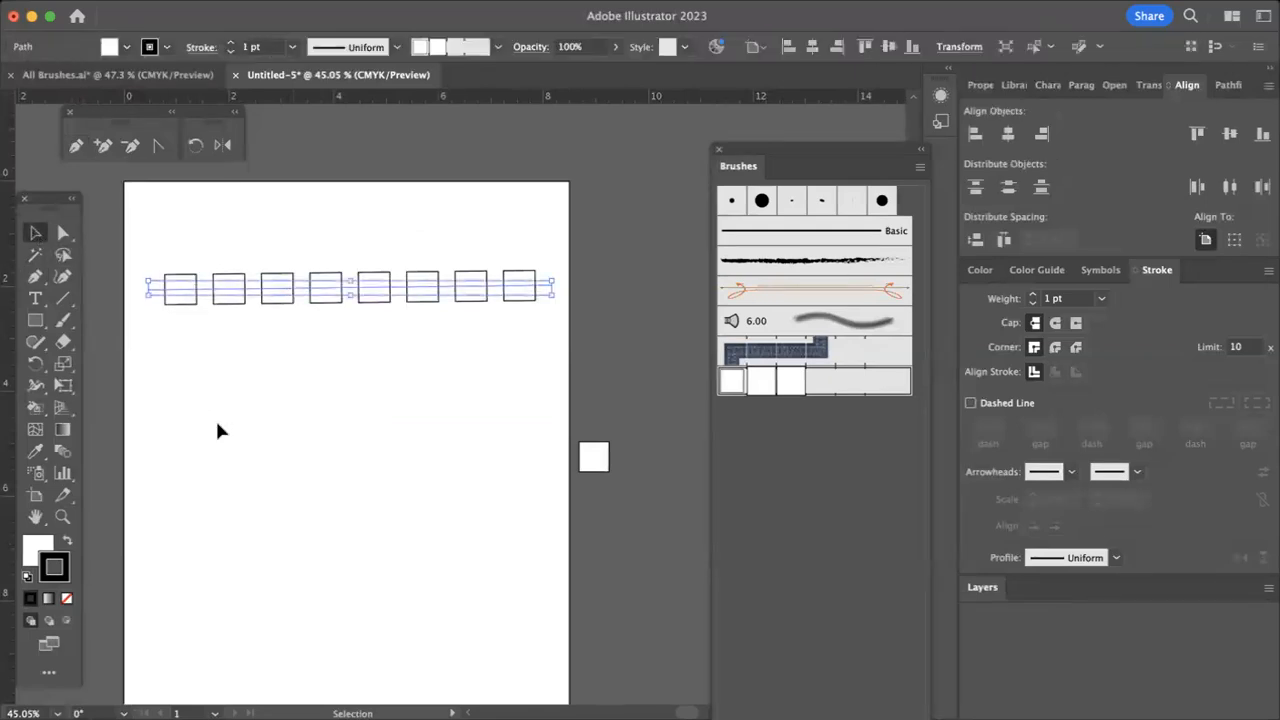
pyautogui.click(360, 432)
pyautogui.moveTo(600, 457); pyautogui.dragTo(356, 385)
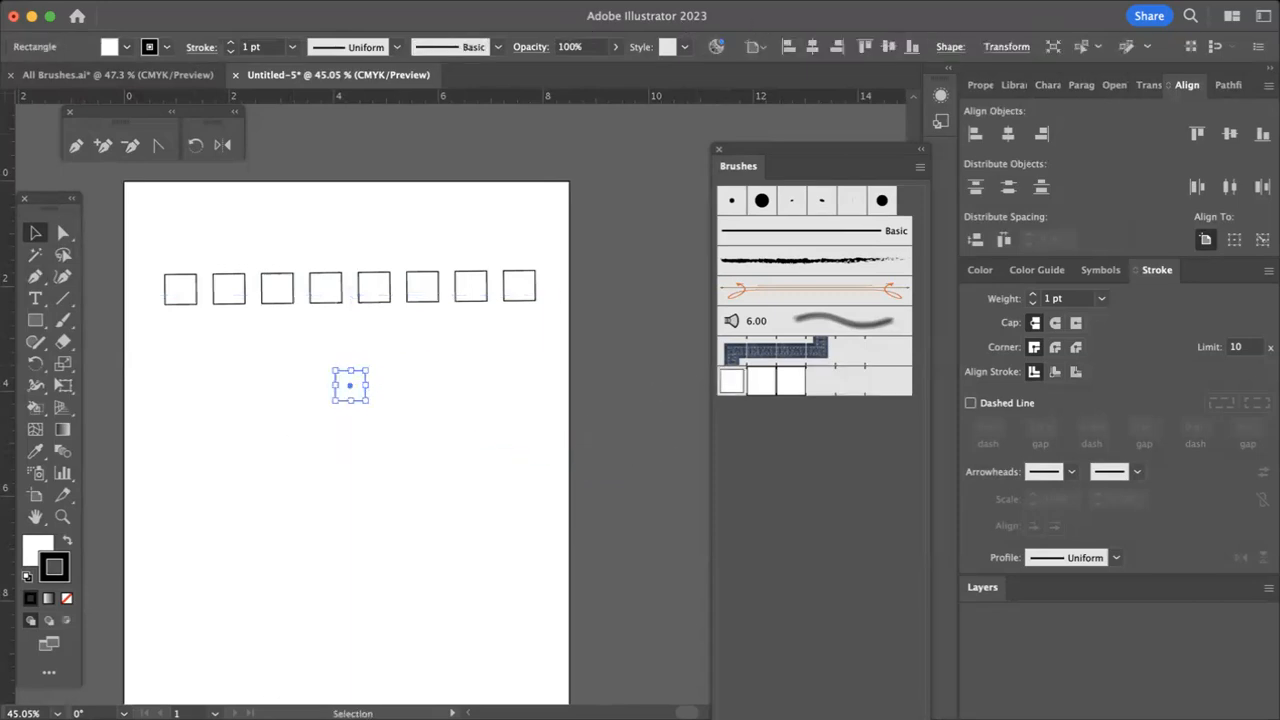
# Bring up the document's color swatches
pyautogui.click(468, 1)
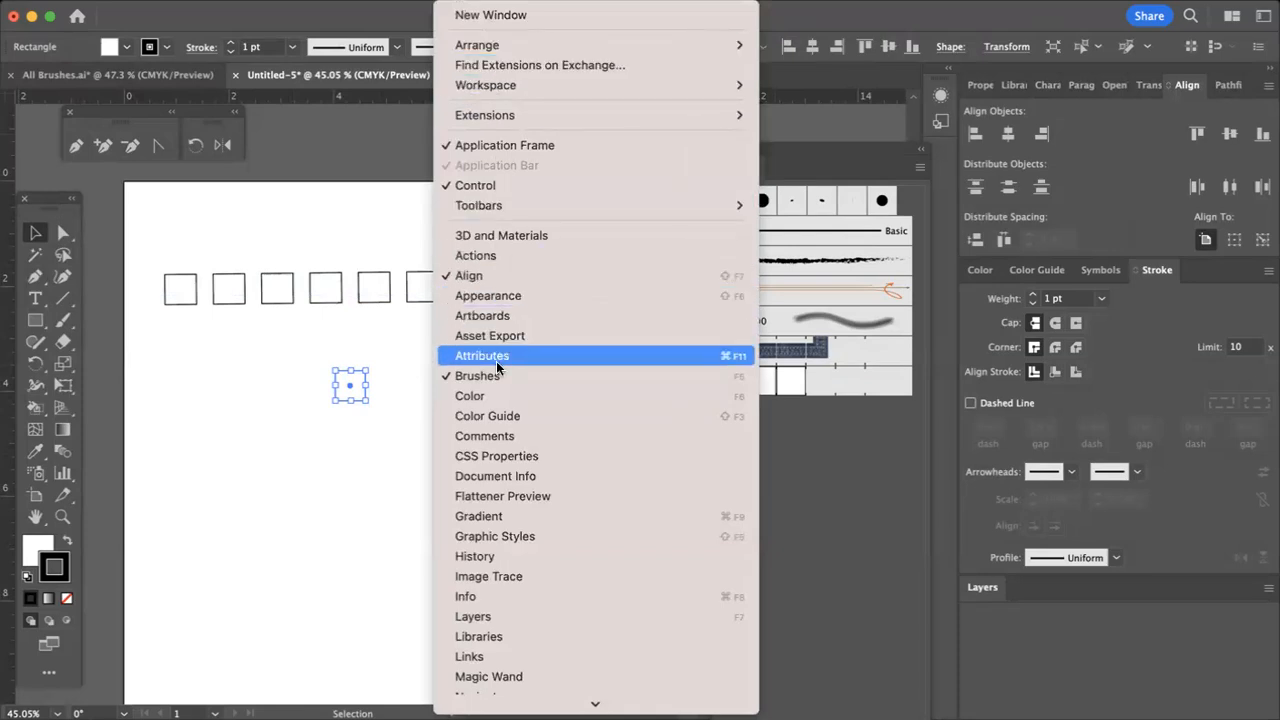
pyautogui.scroll(-3, 497, 616)
pyautogui.scroll(-8, 497, 616)
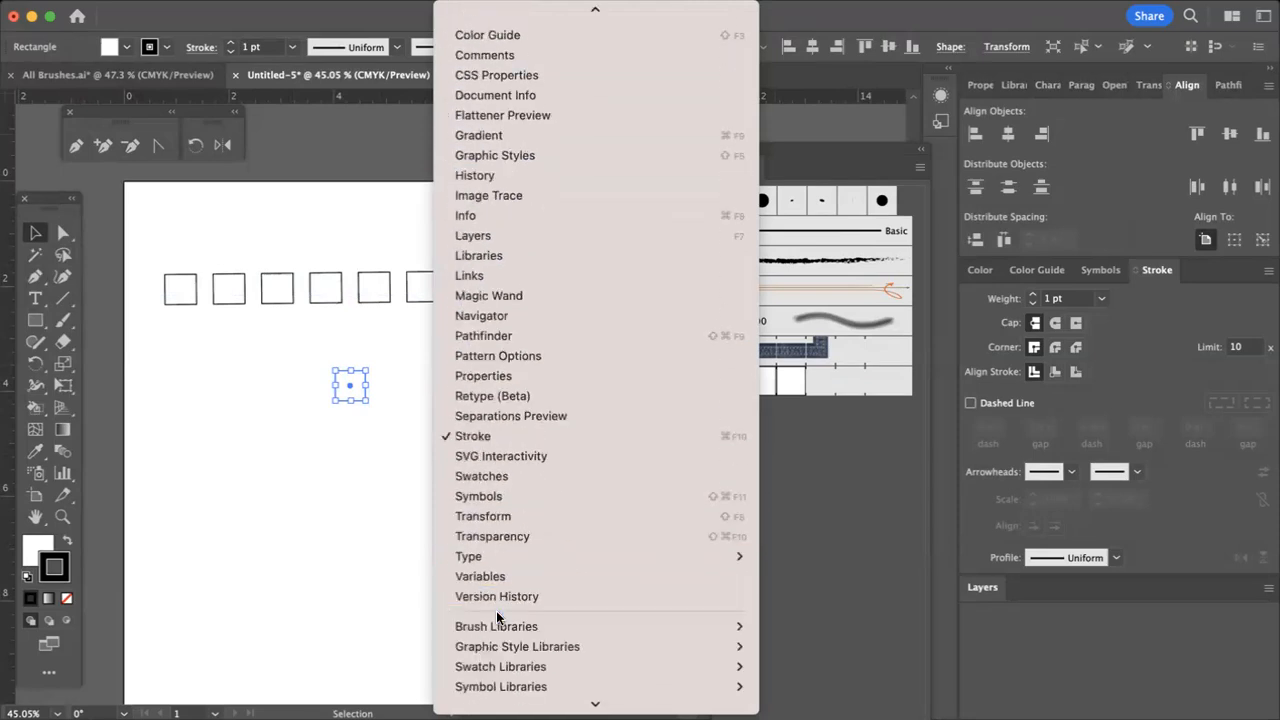
pyautogui.click(493, 478)
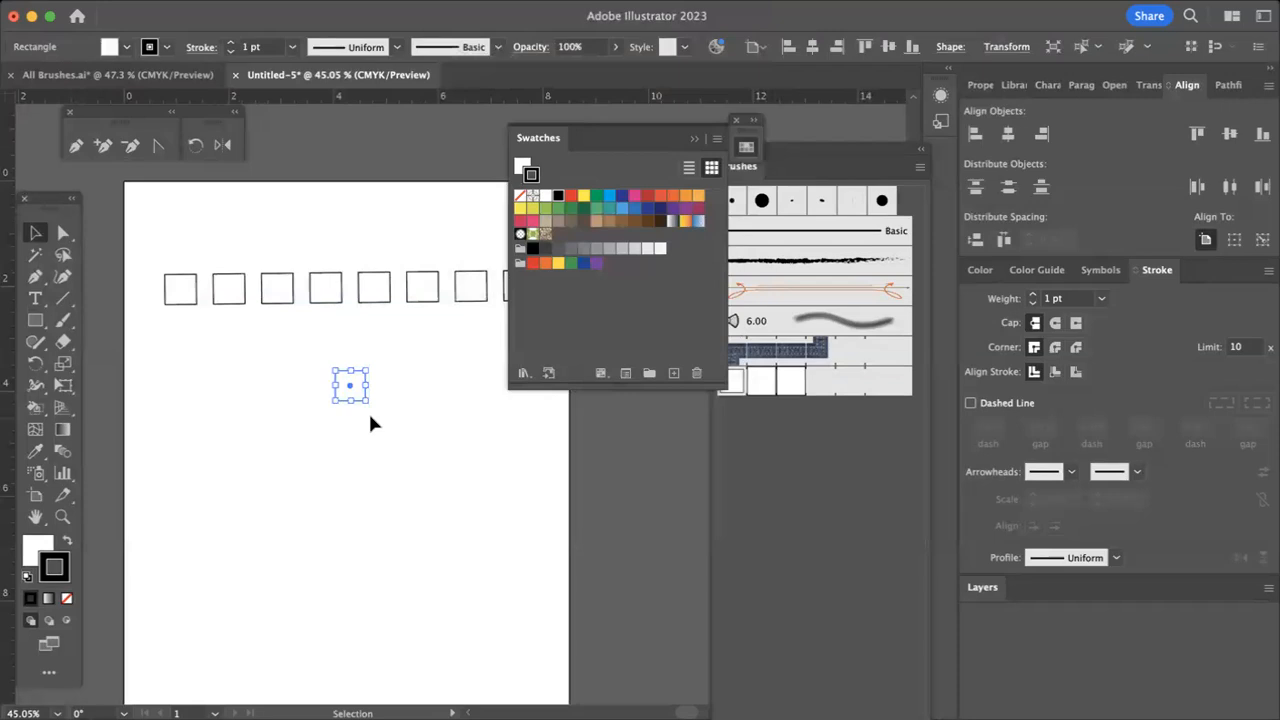
# Duplicate the standalone square to make a loose cluster of six squares below the brushed row
pyautogui.click(370, 418)
pyautogui.click(355, 387)
pyautogui.moveTo(350, 386); pyautogui.dragTo(385, 425)
pyautogui.moveTo(349, 385); pyautogui.dragTo(429, 445)
pyautogui.click(399, 299)
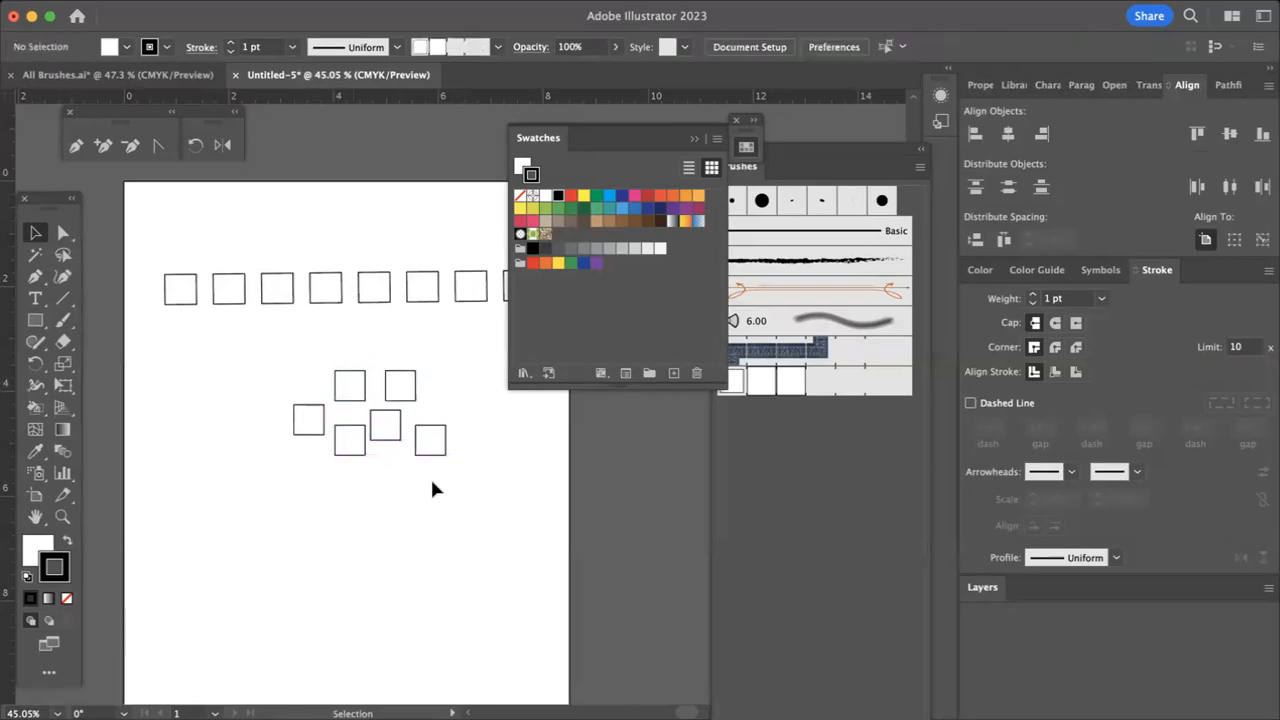
# Apply the same medium gray swatch to both the stroke and fill of the cluster's lower-right square
pyautogui.click(431, 436)
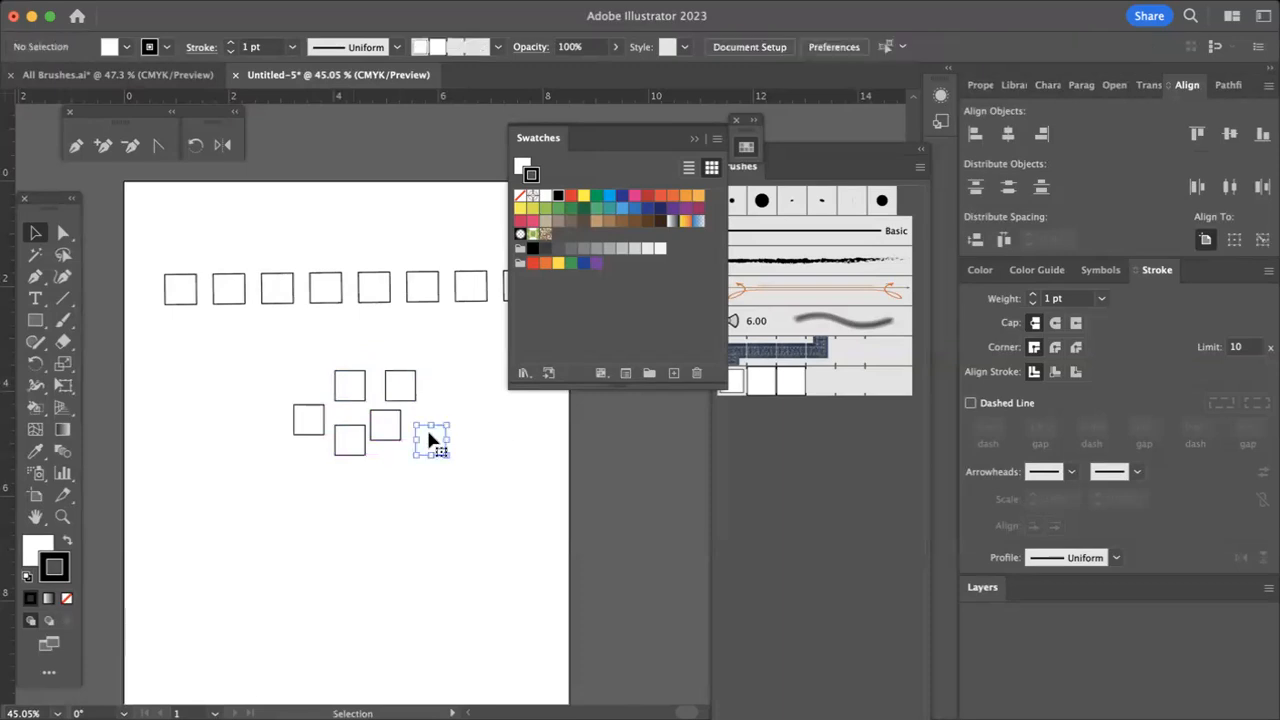
pyautogui.click(583, 249)
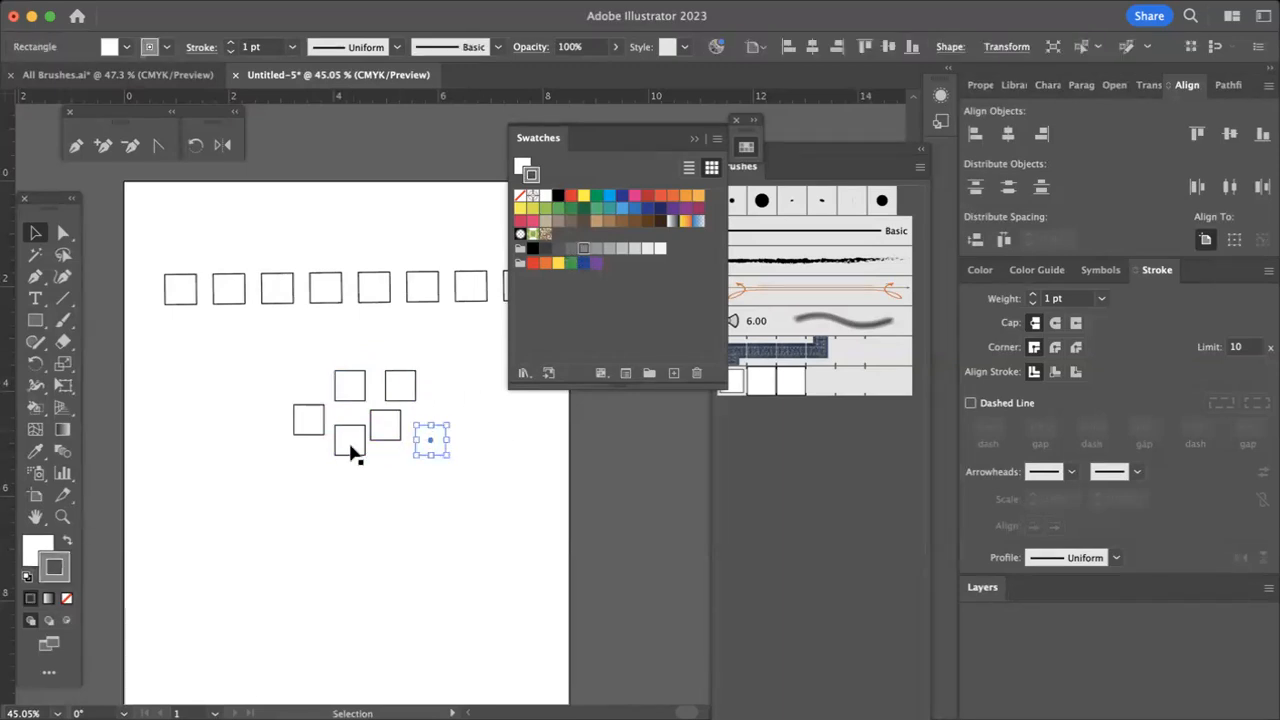
pyautogui.click(42, 548)
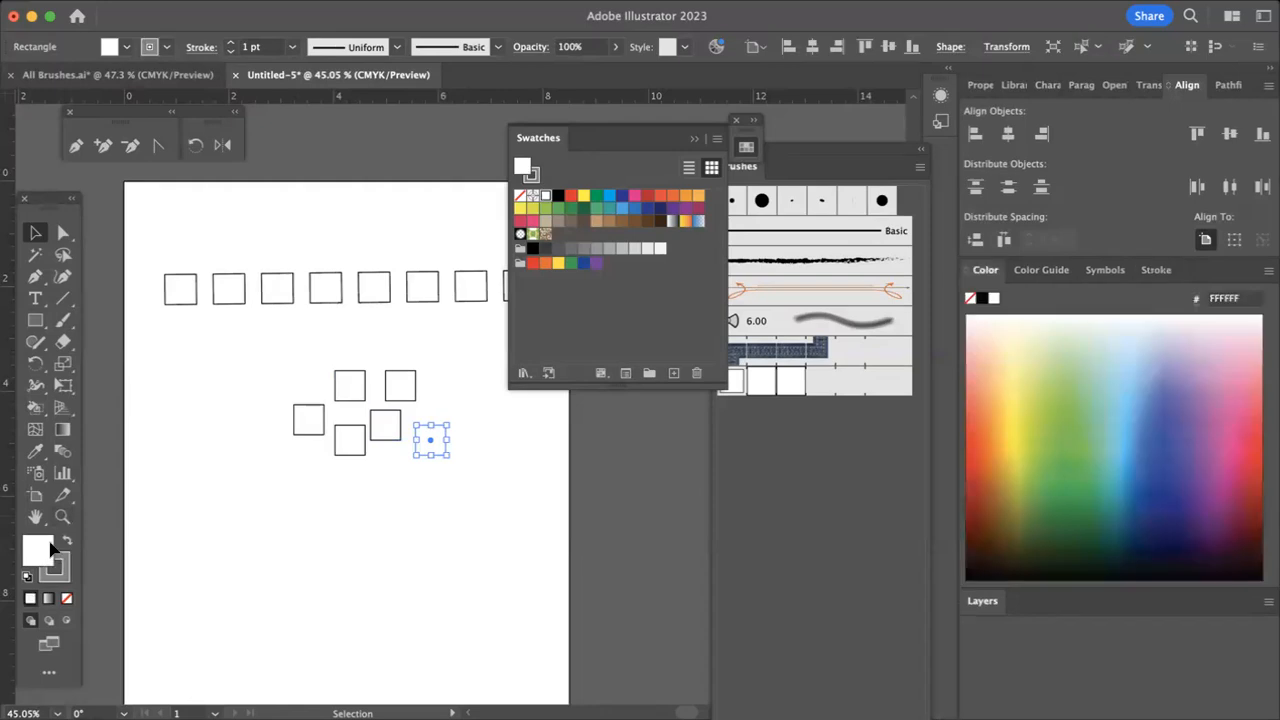
pyautogui.click(583, 249)
# Fill the cluster's upper-right square with light gray D1D3D4, the upper-left with 58595B and the lower-left with 414042
pyautogui.click(398, 386)
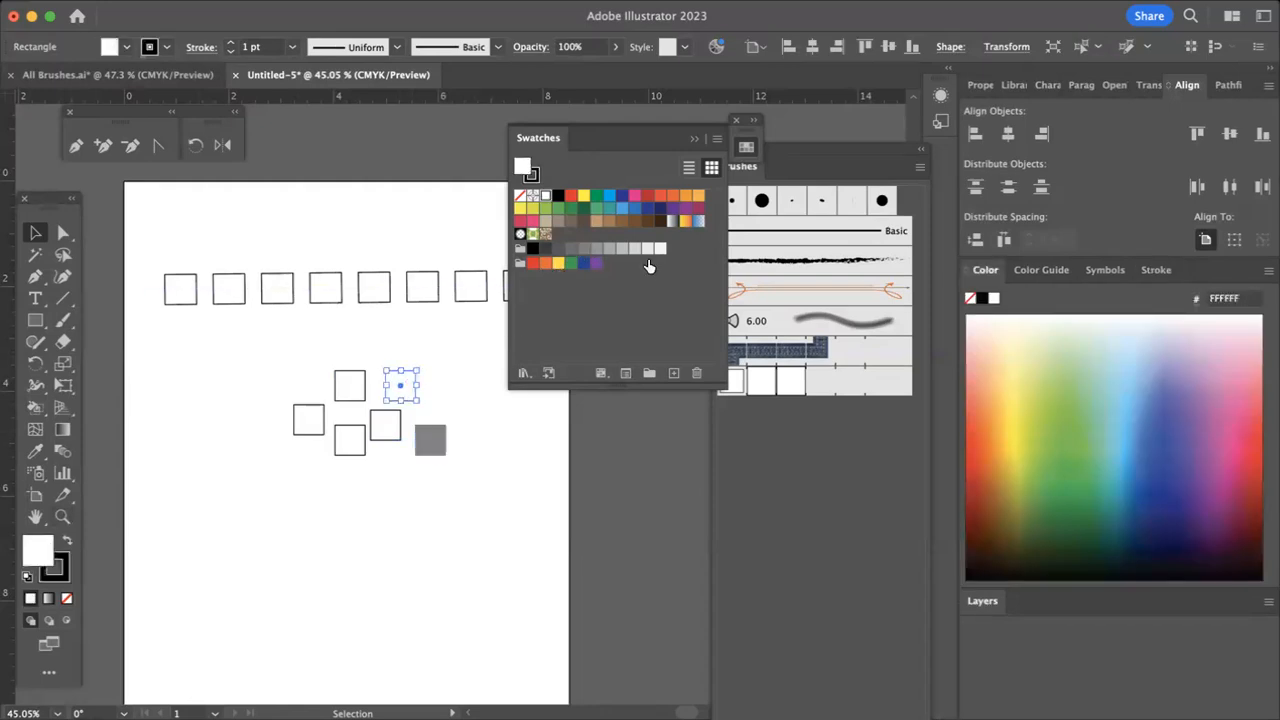
pyautogui.click(634, 250)
pyautogui.click(352, 387)
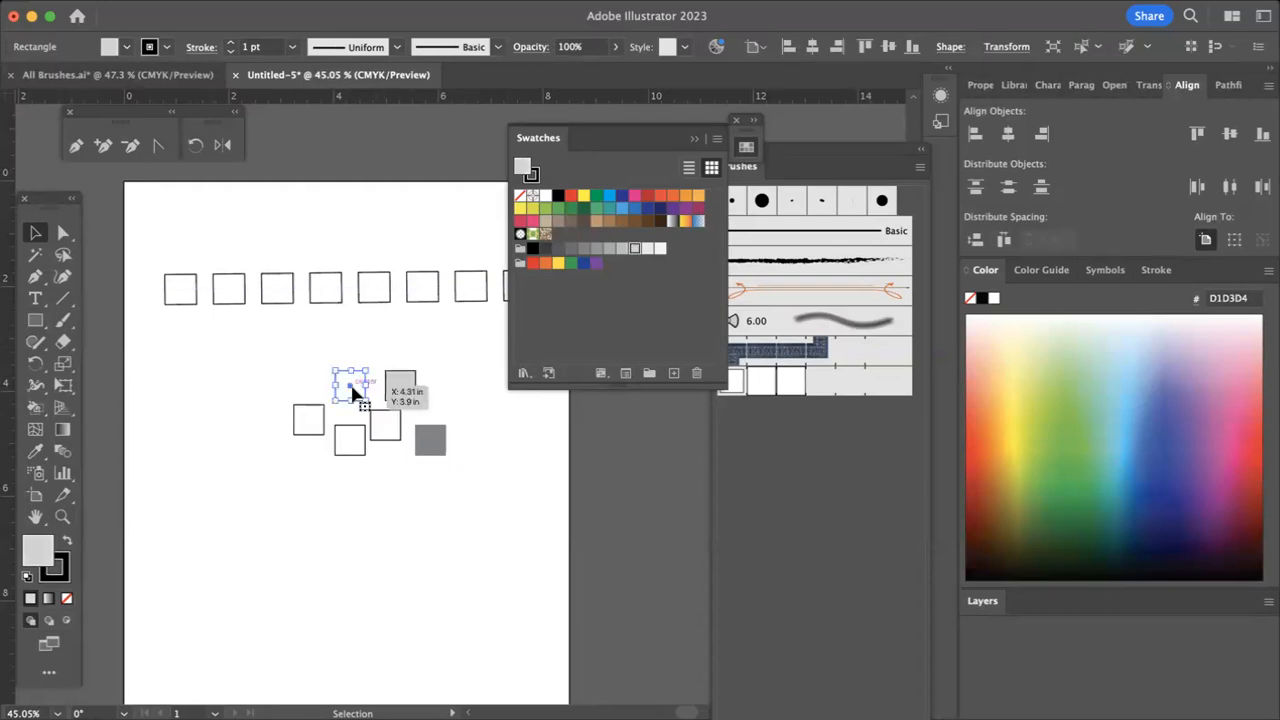
pyautogui.click(560, 252)
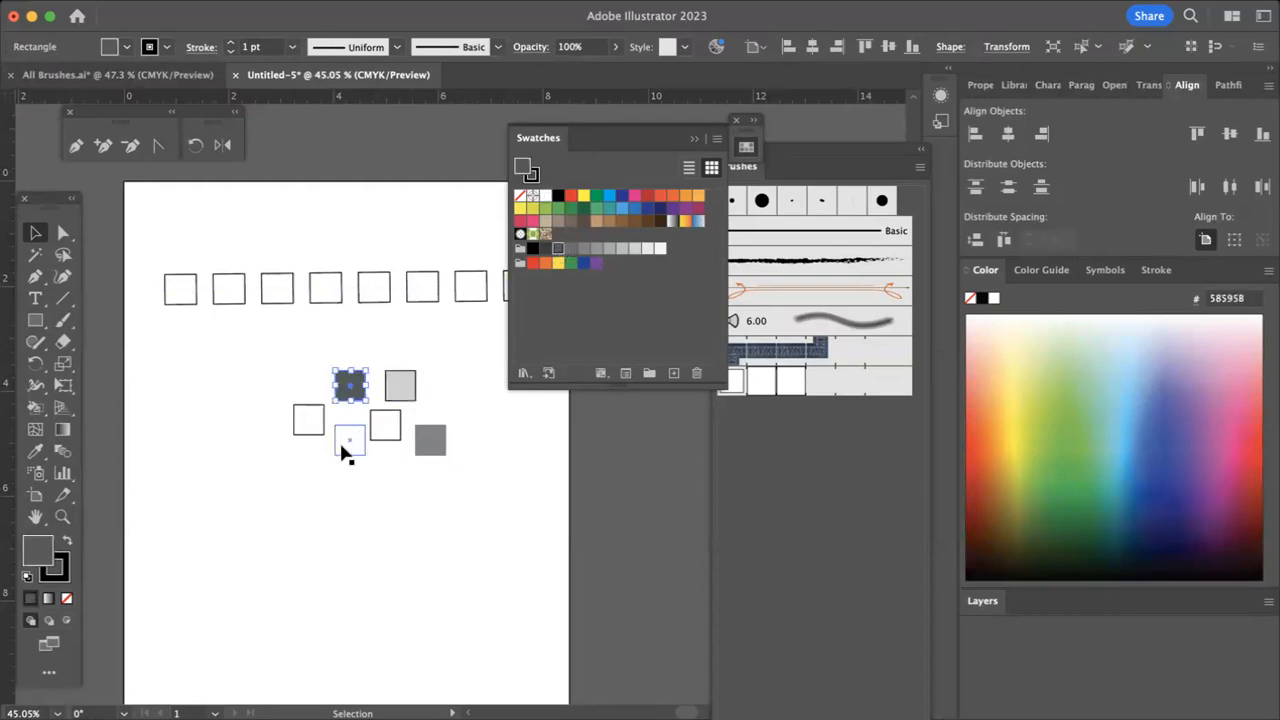
pyautogui.click(345, 447)
pyautogui.click(539, 250)
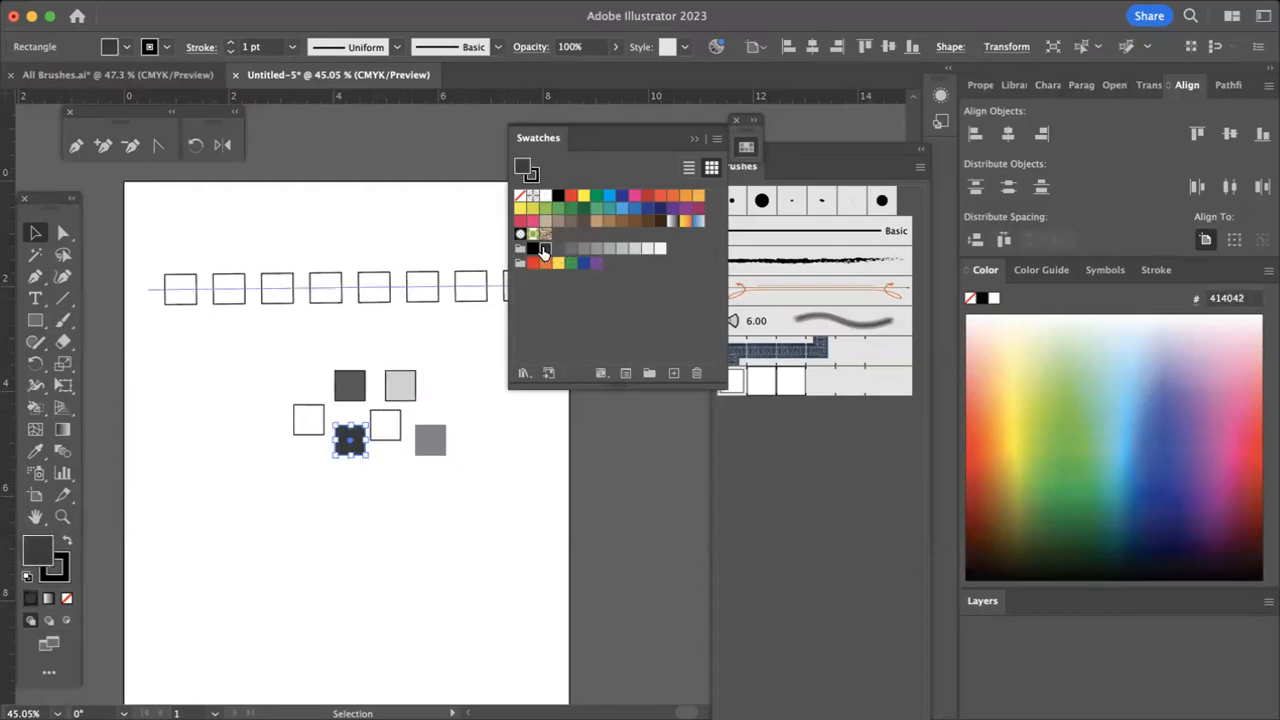
# Fill the cluster's far-left square with a very light gray and the middle square with gray 939598
pyautogui.click(307, 420)
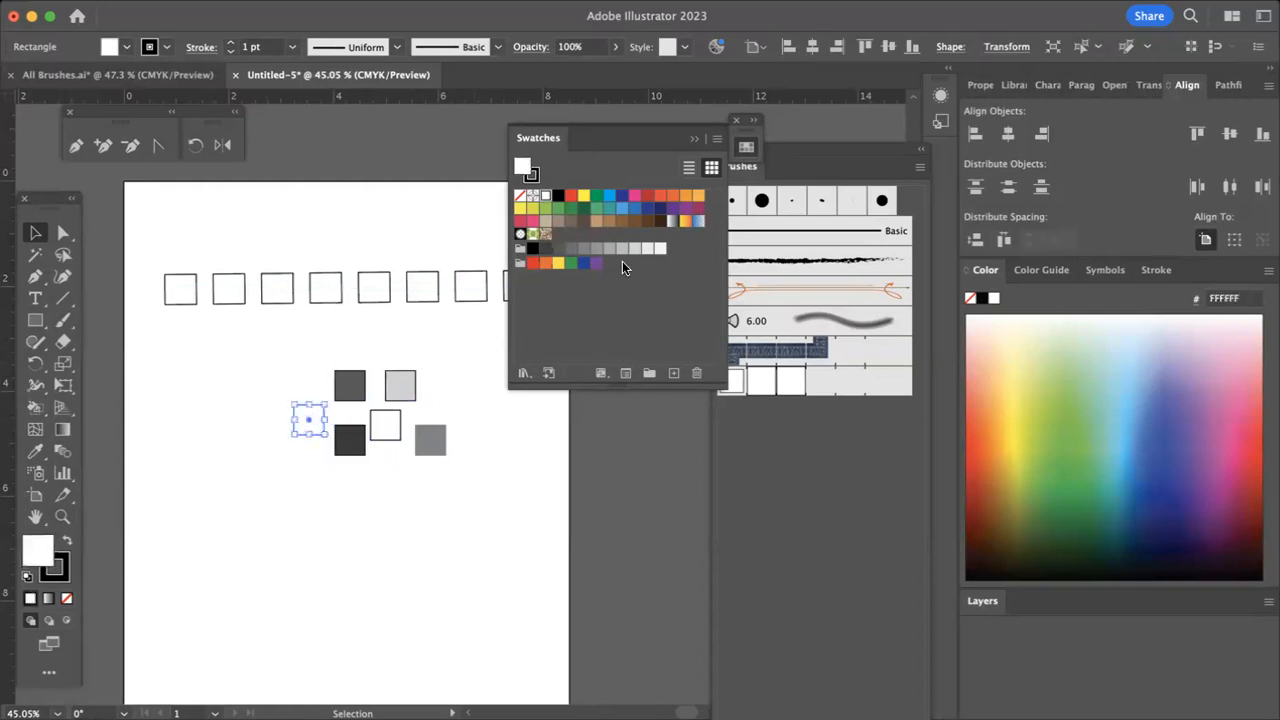
pyautogui.click(647, 248)
pyautogui.click(392, 430)
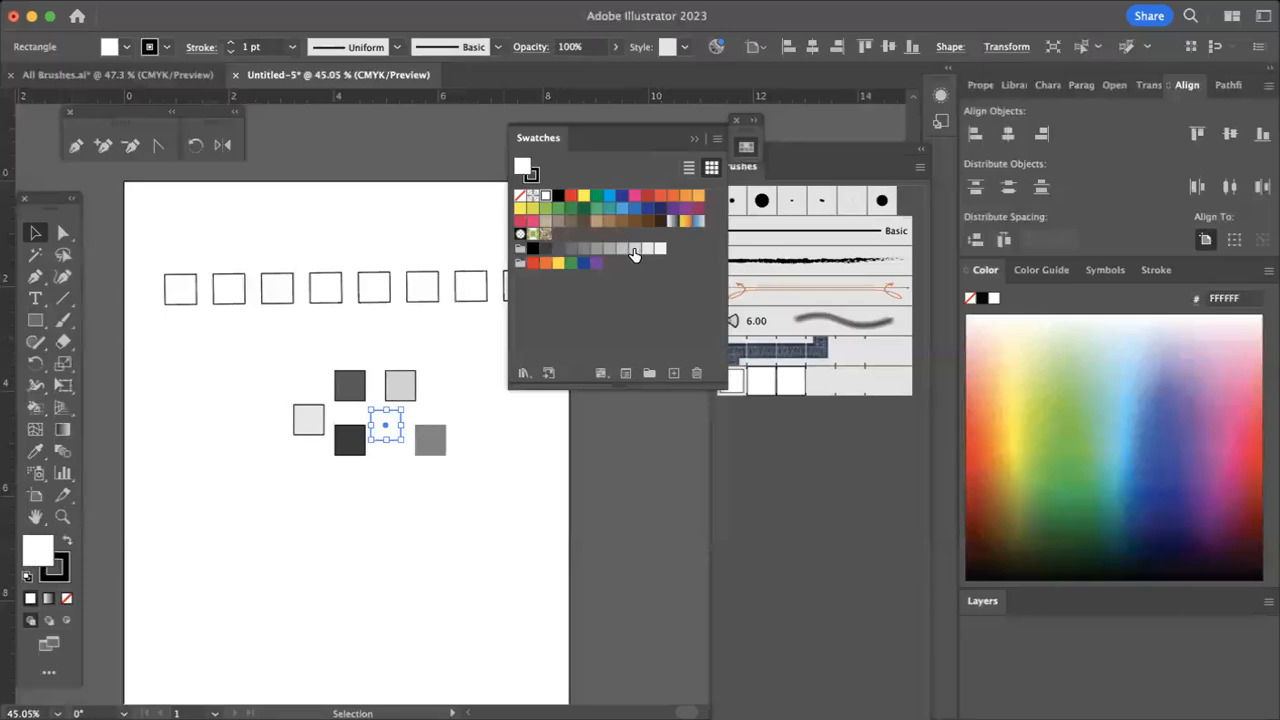
pyautogui.click(633, 250)
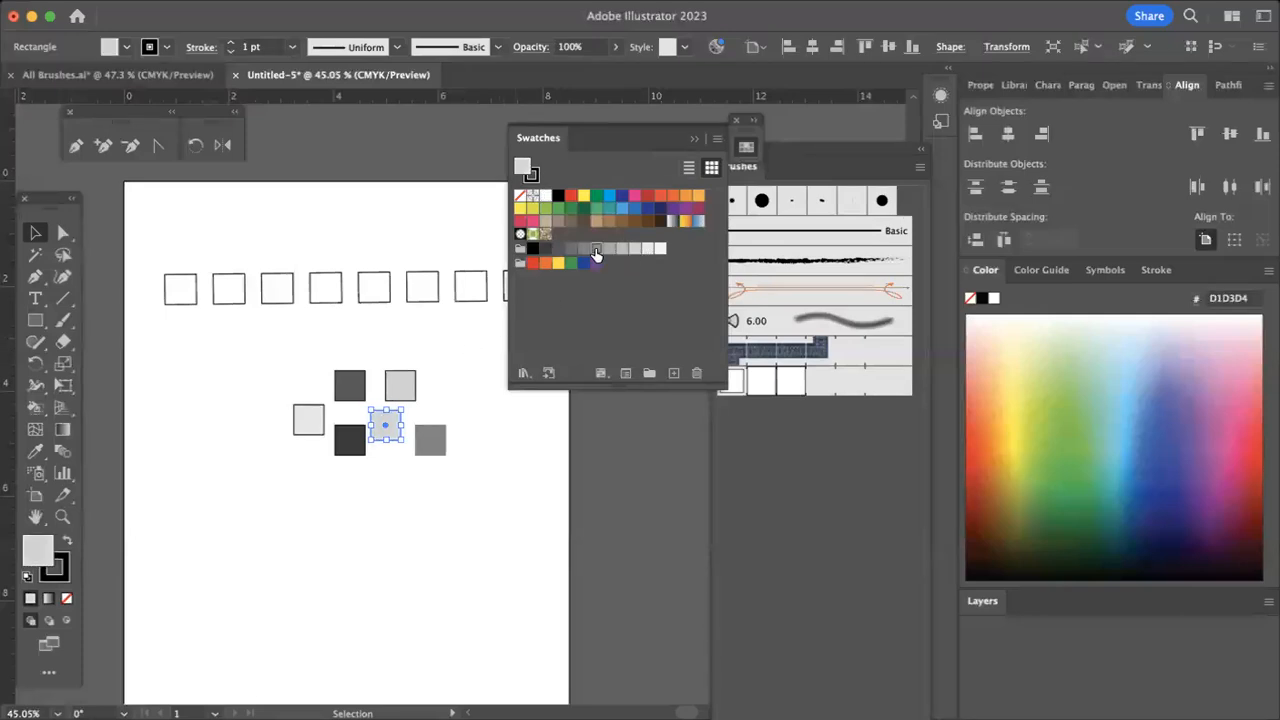
pyautogui.click(595, 250)
pyautogui.click(438, 330)
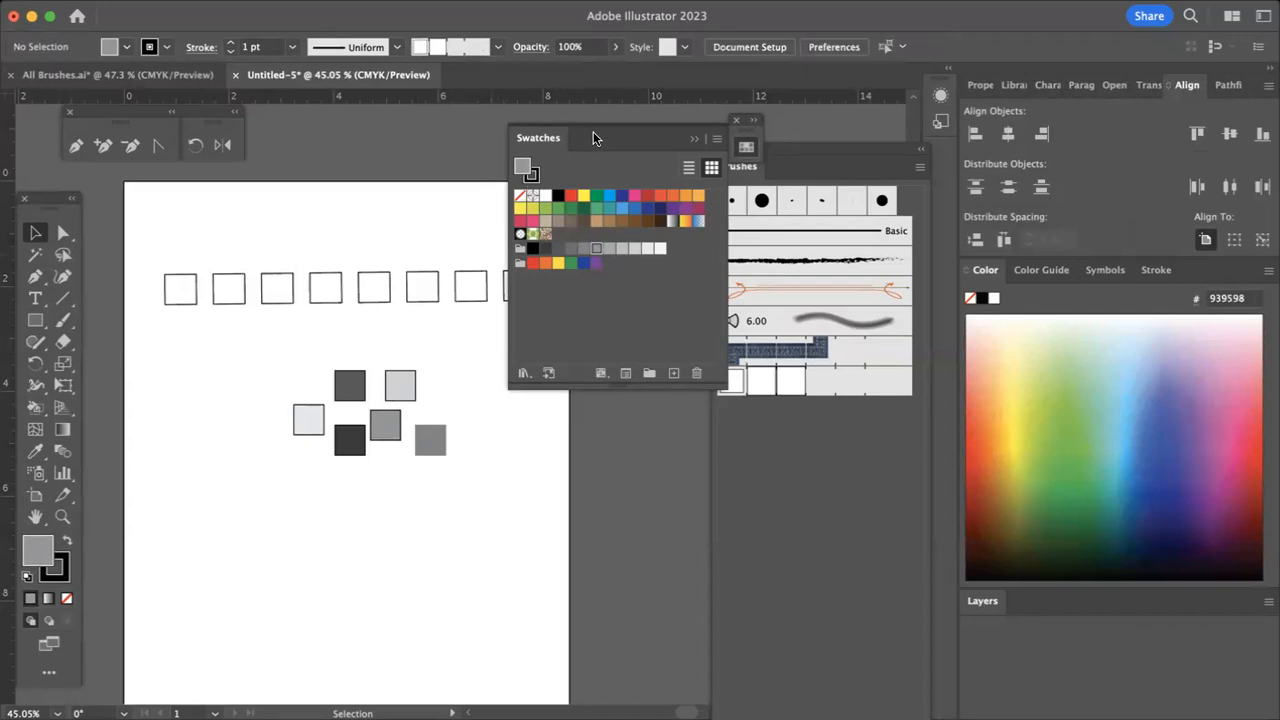
# Create a new pattern brush from the cluster of six gray squares
pyautogui.moveTo(598, 131); pyautogui.dragTo(1095, 374)
pyautogui.moveTo(250, 364); pyautogui.dragTo(537, 460)
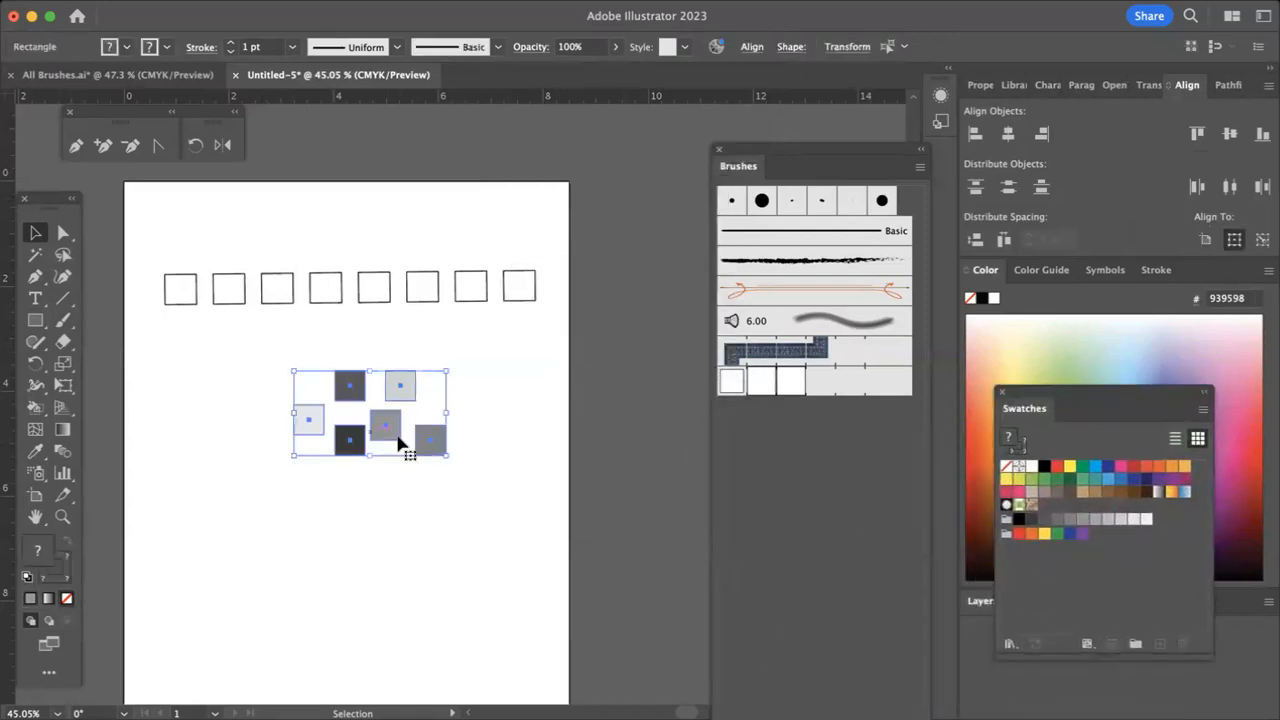
pyautogui.moveTo(431, 434)
pyautogui.mouseDown()
pyautogui.moveTo(792, 355)
pyautogui.moveTo(768, 440)
pyautogui.mouseUp()
pyautogui.click(563, 462)
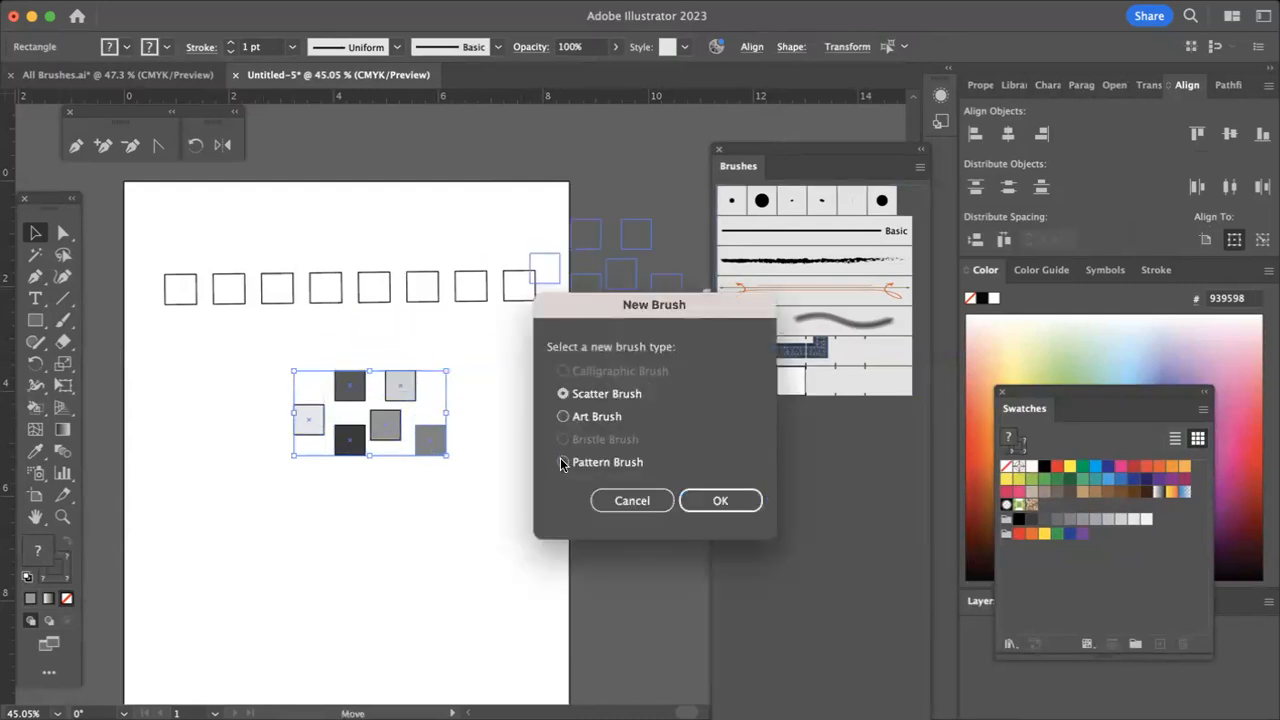
pyautogui.click(716, 500)
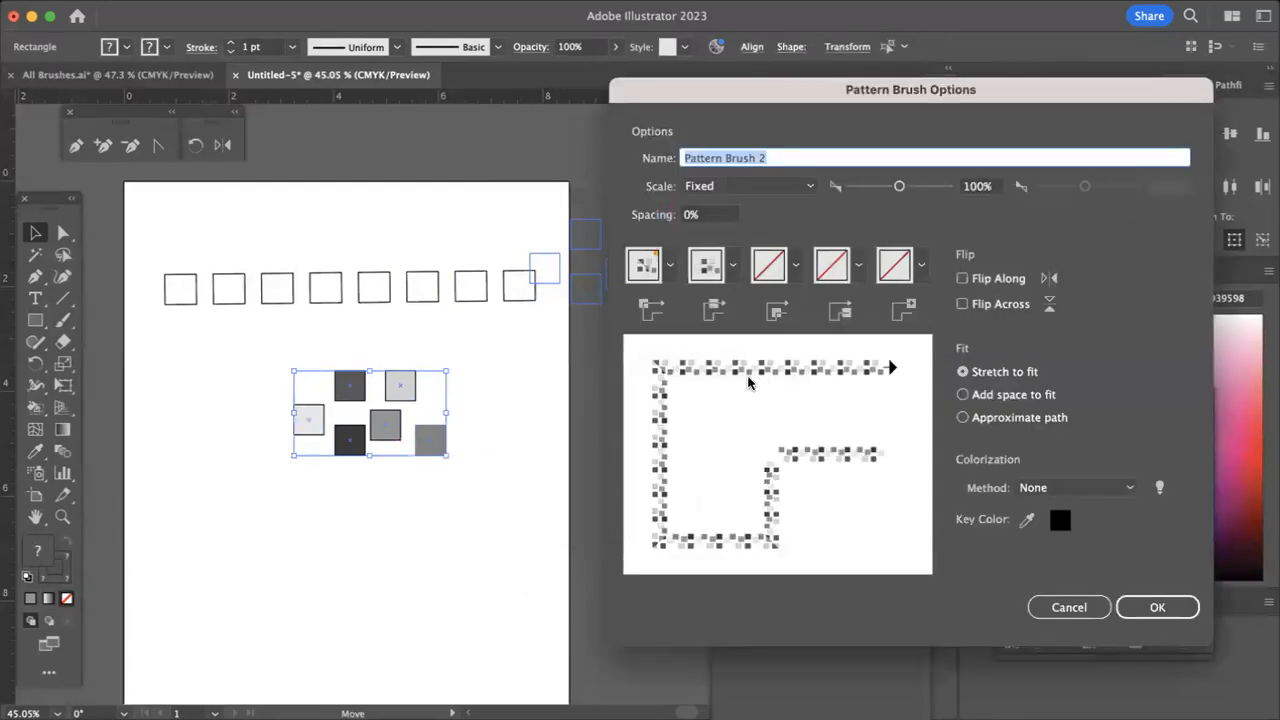
# Try the pattern brush spacing at 50% and 100%, and restore it to 0%
pyautogui.click(689, 216)
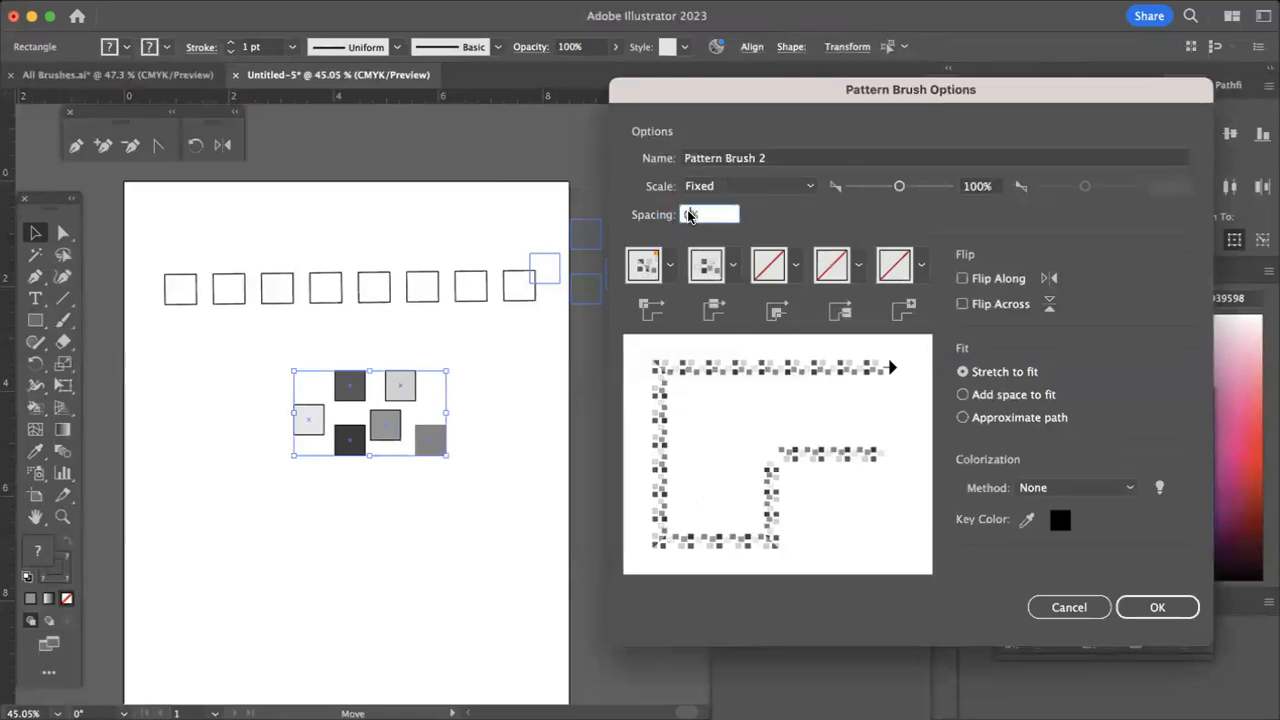
pyautogui.press('BackSpace')
pyautogui.write('50%')
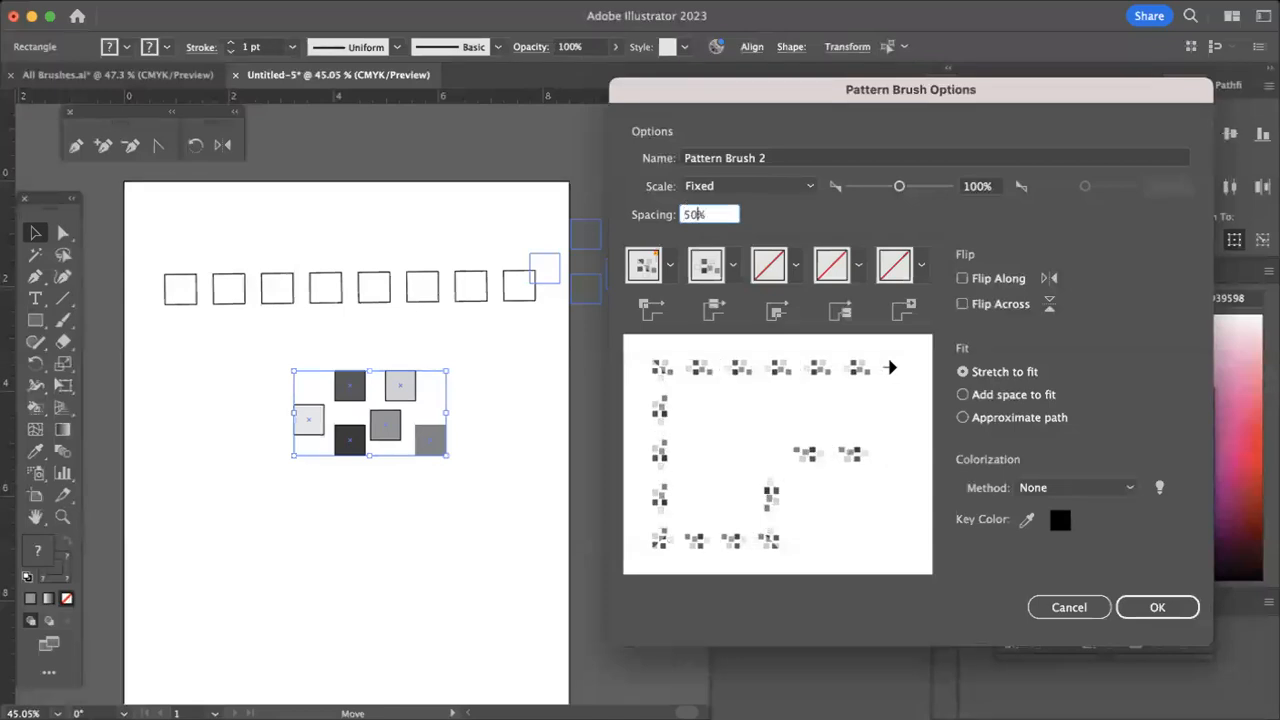
pyautogui.press('BackSpace')
pyautogui.press('BackSpace')
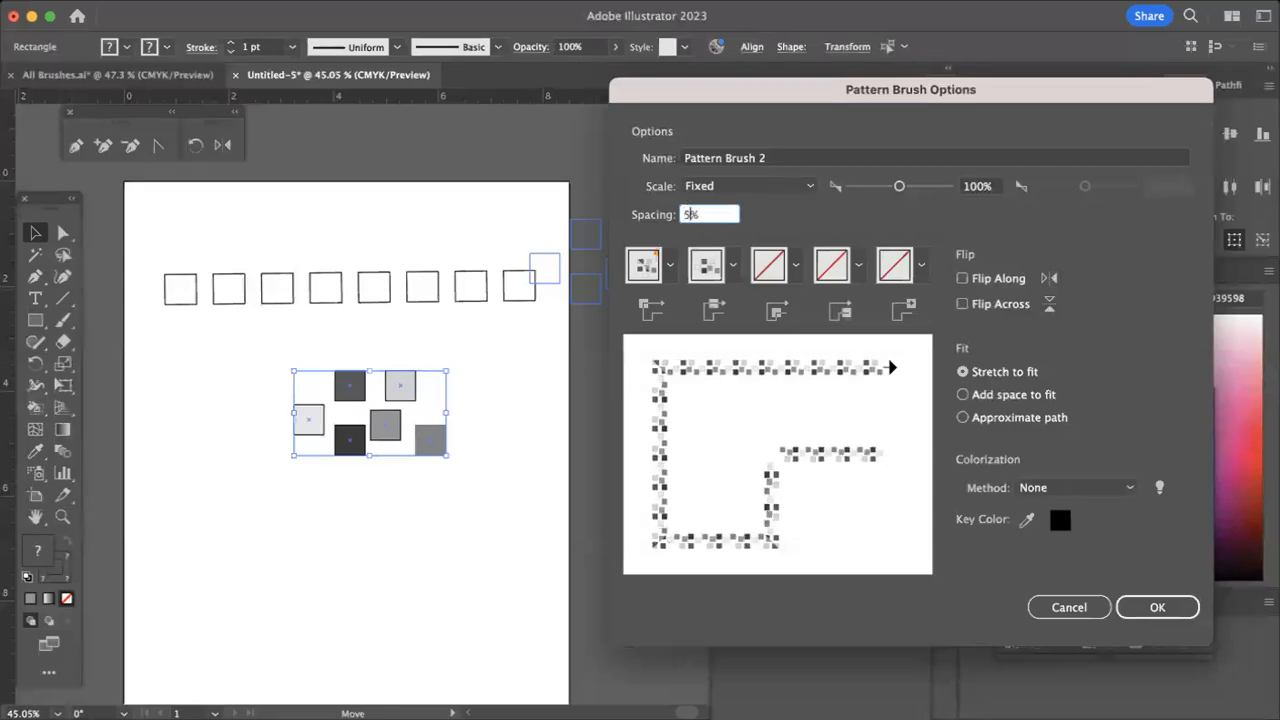
pyautogui.write('100')
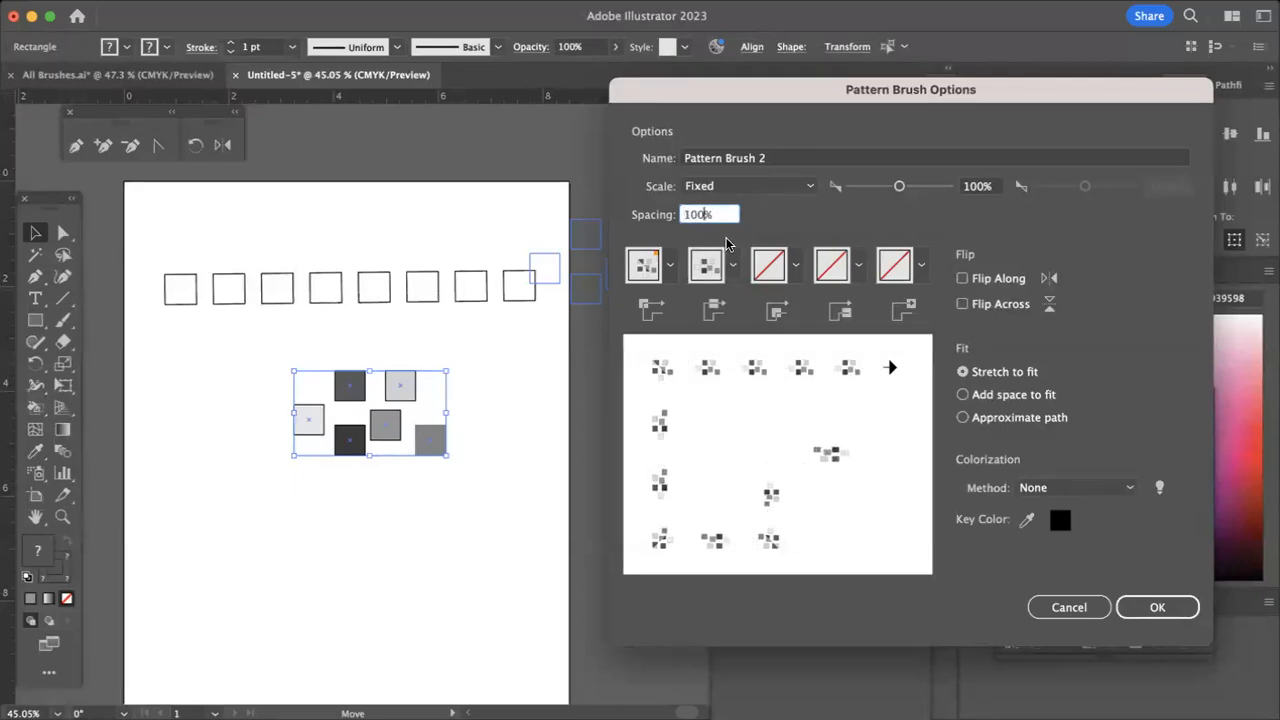
pyautogui.press('BackSpace')
pyautogui.press('BackSpace')
pyautogui.press('BackSpace')
pyautogui.write('0')
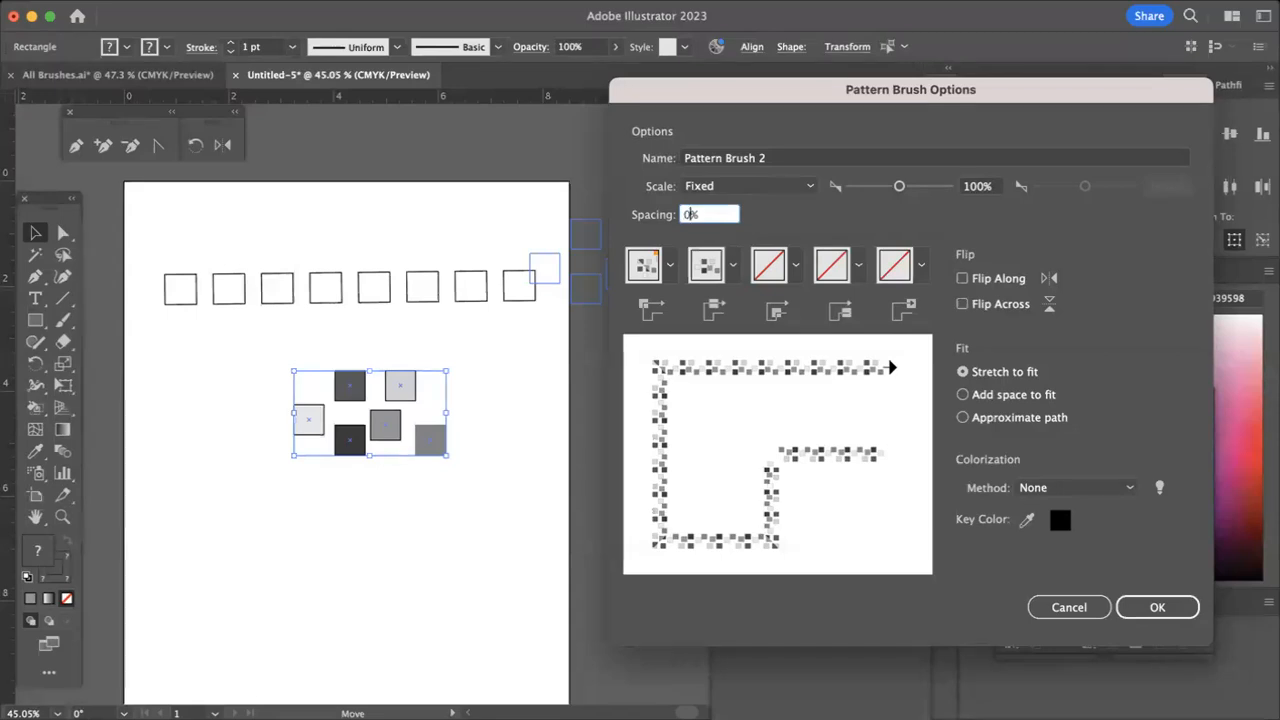
# Set the brush's colorization method to Tints and Shades and accept the pattern brush options
pyautogui.click(1124, 488)
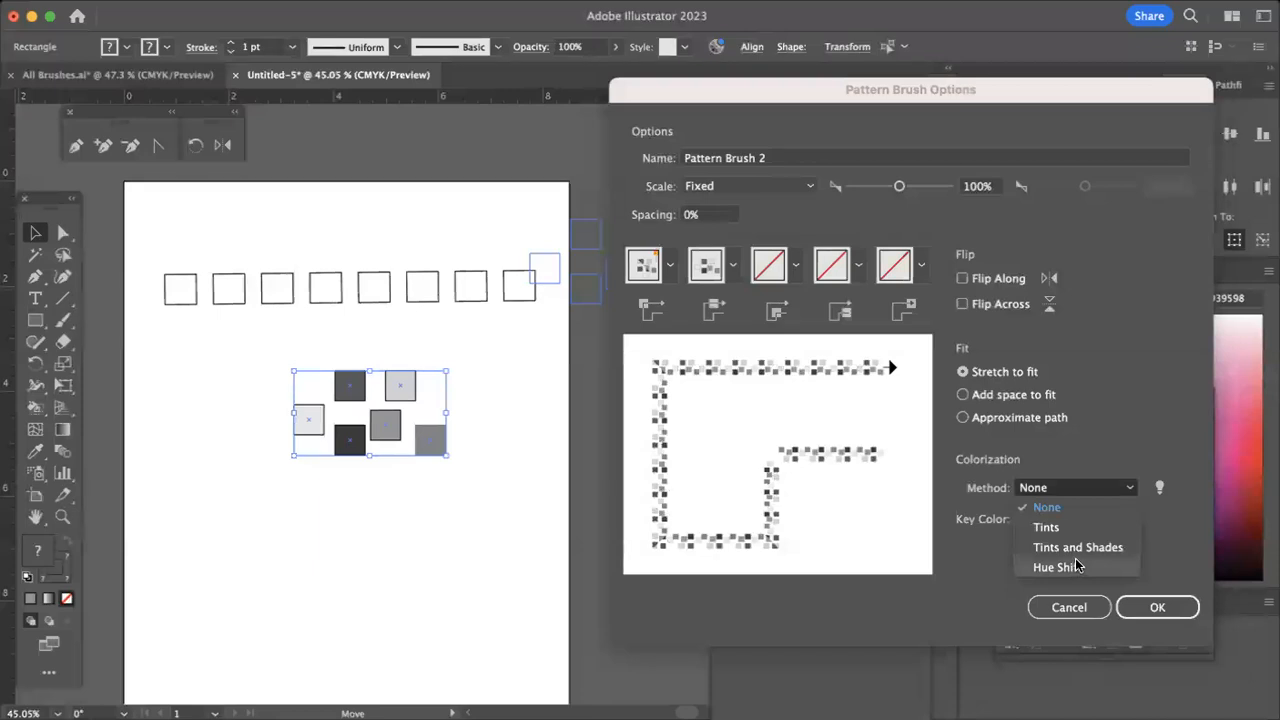
pyautogui.click(1084, 547)
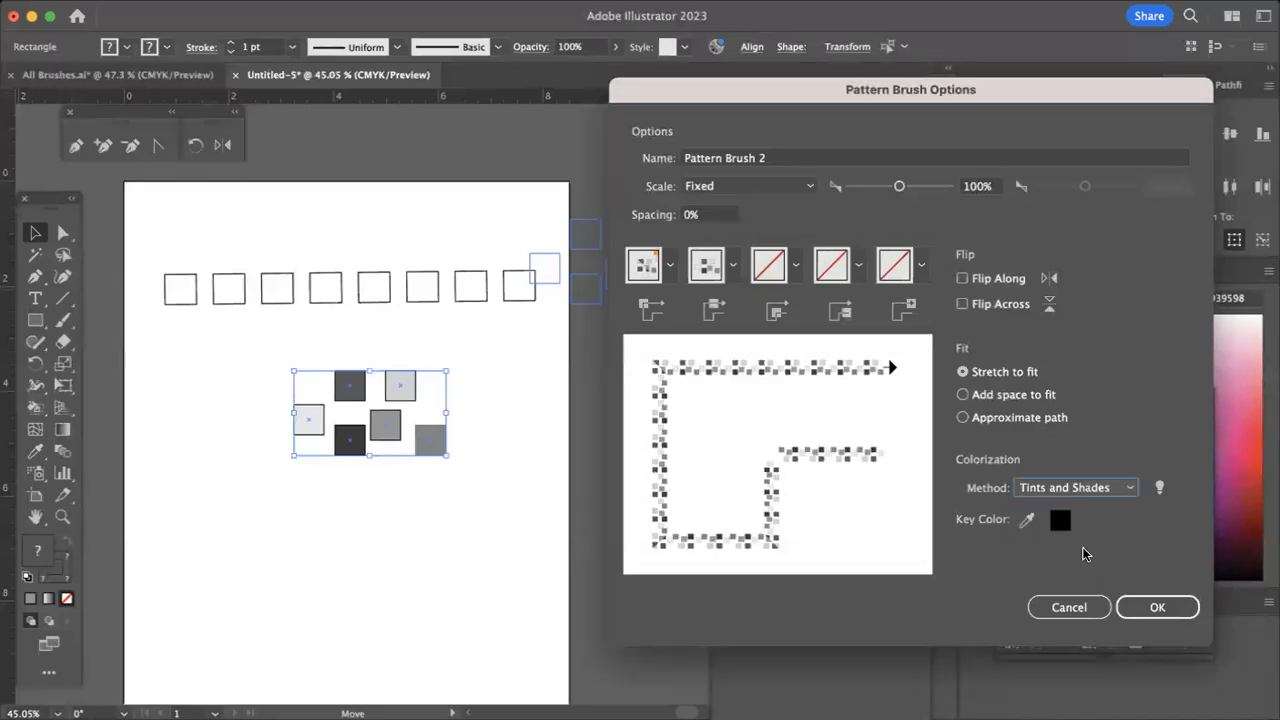
pyautogui.click(1159, 607)
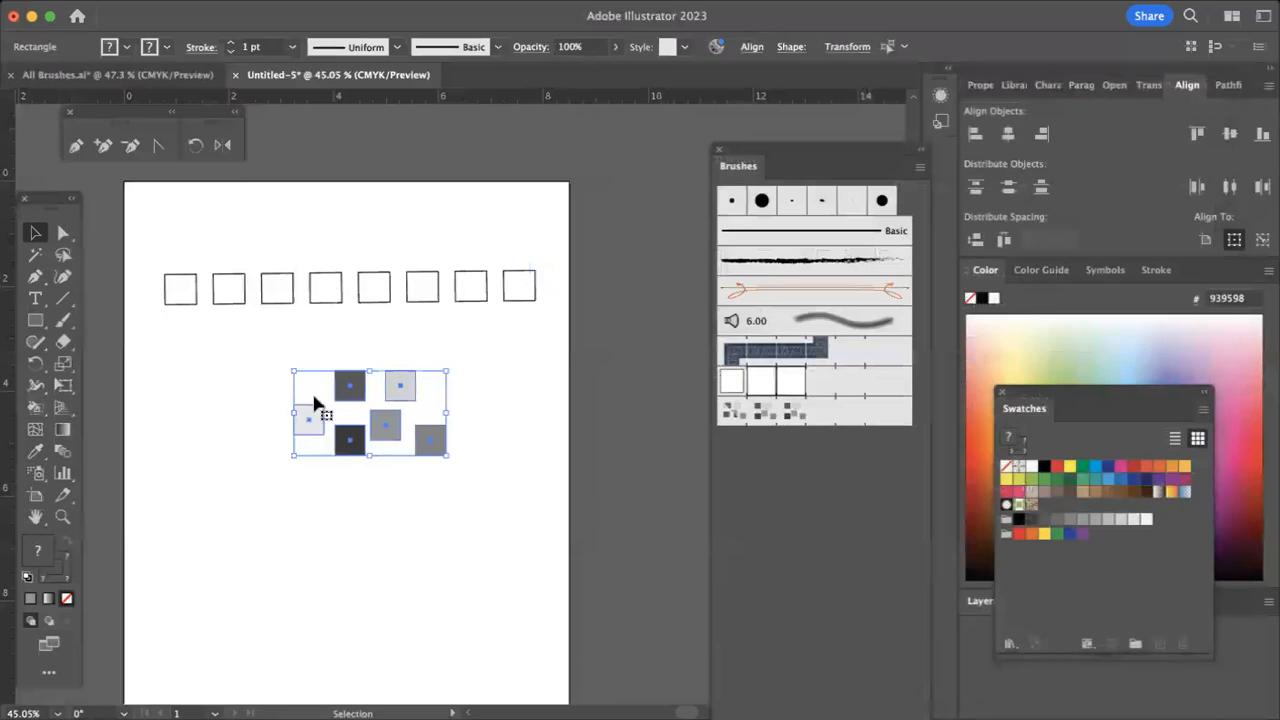
# Apply the gray-squares pattern brush to the brushed row's path and set both its fill and stroke to red ED1C24
pyautogui.click(340, 288)
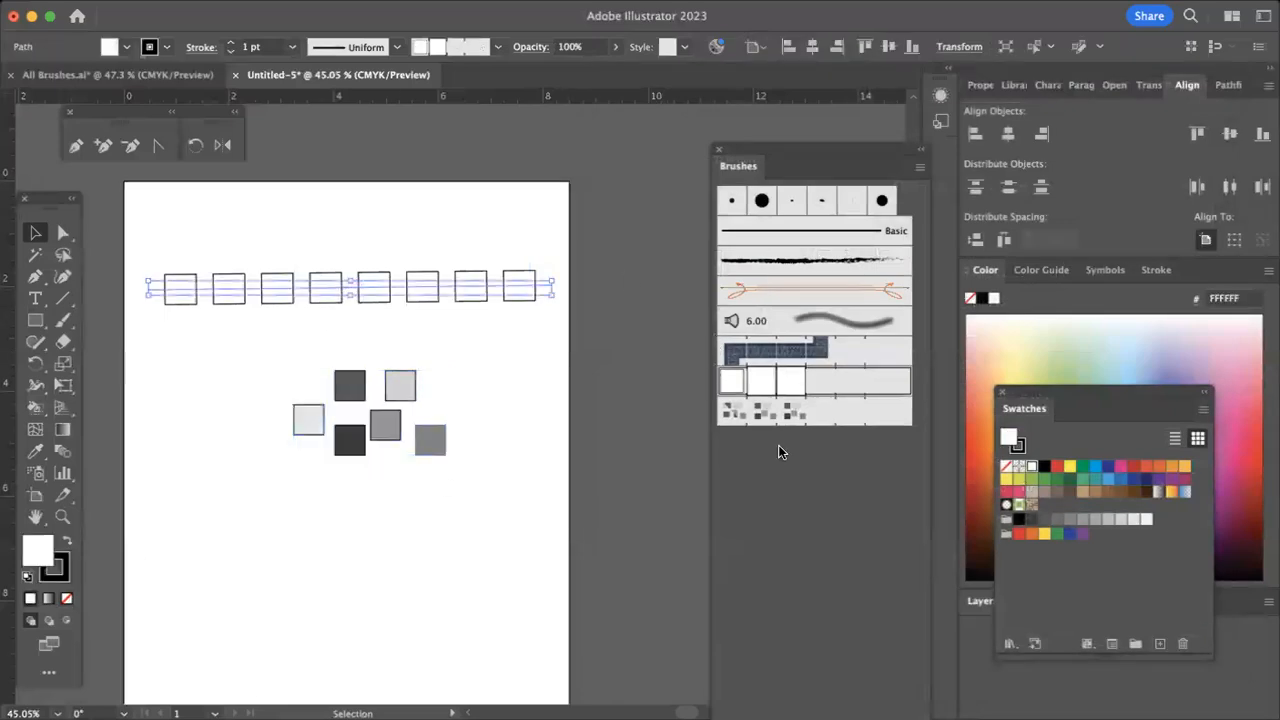
pyautogui.click(768, 414)
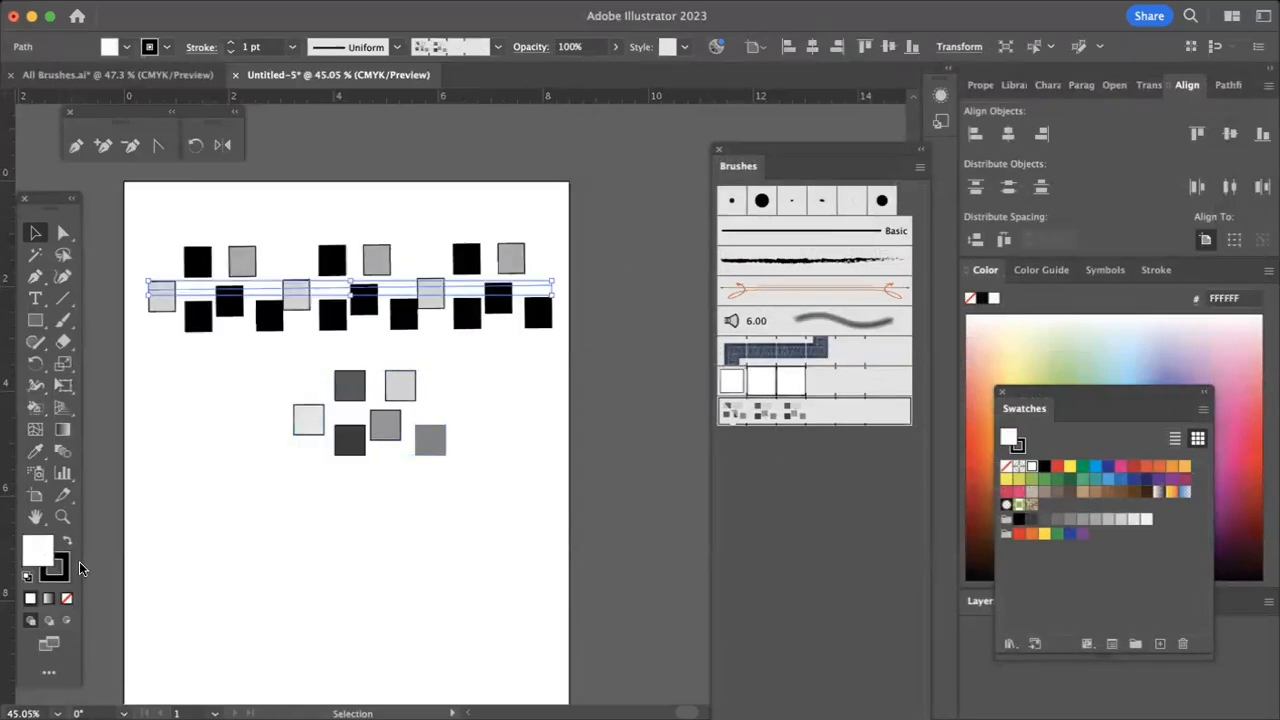
pyautogui.click(1056, 467)
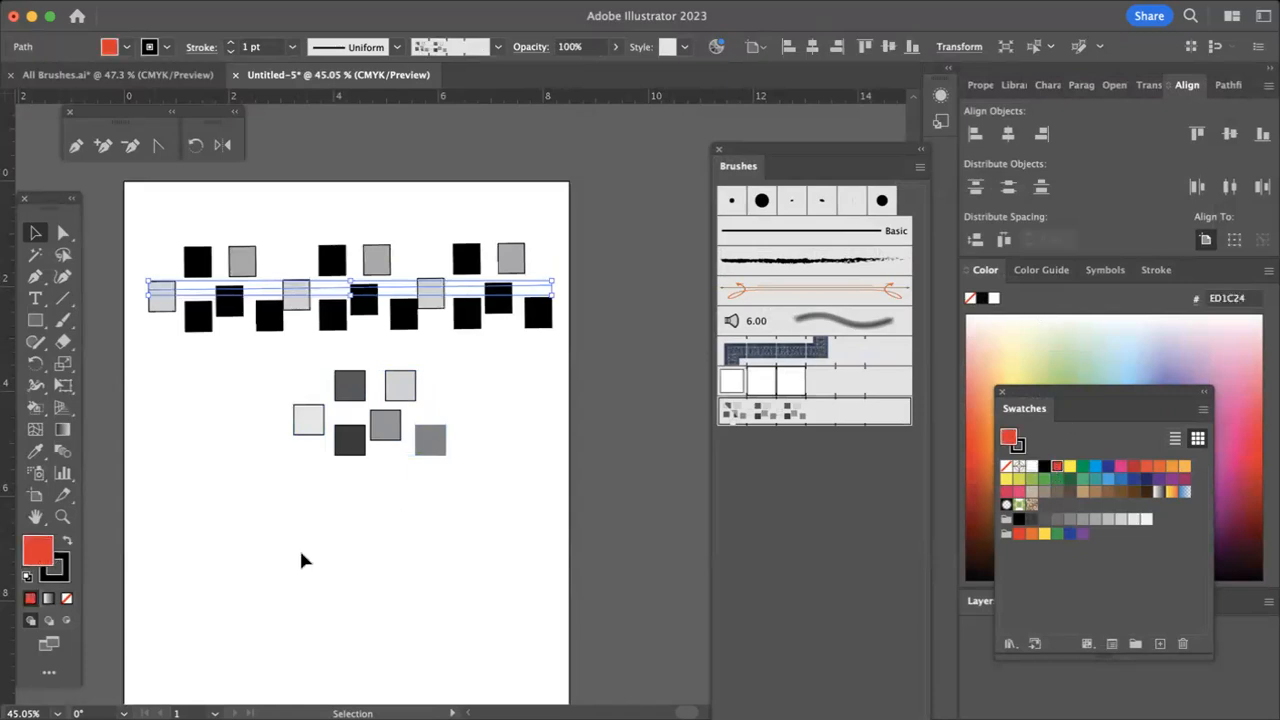
pyautogui.click(62, 578)
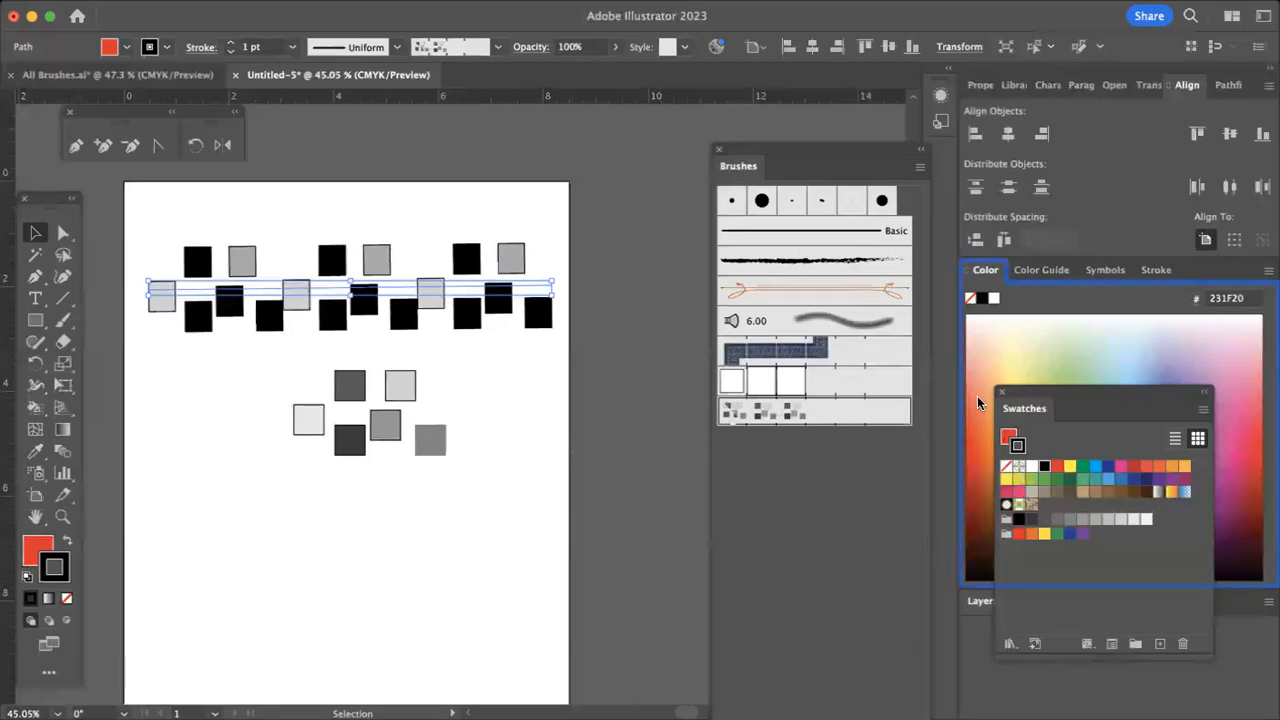
pyautogui.click(1058, 465)
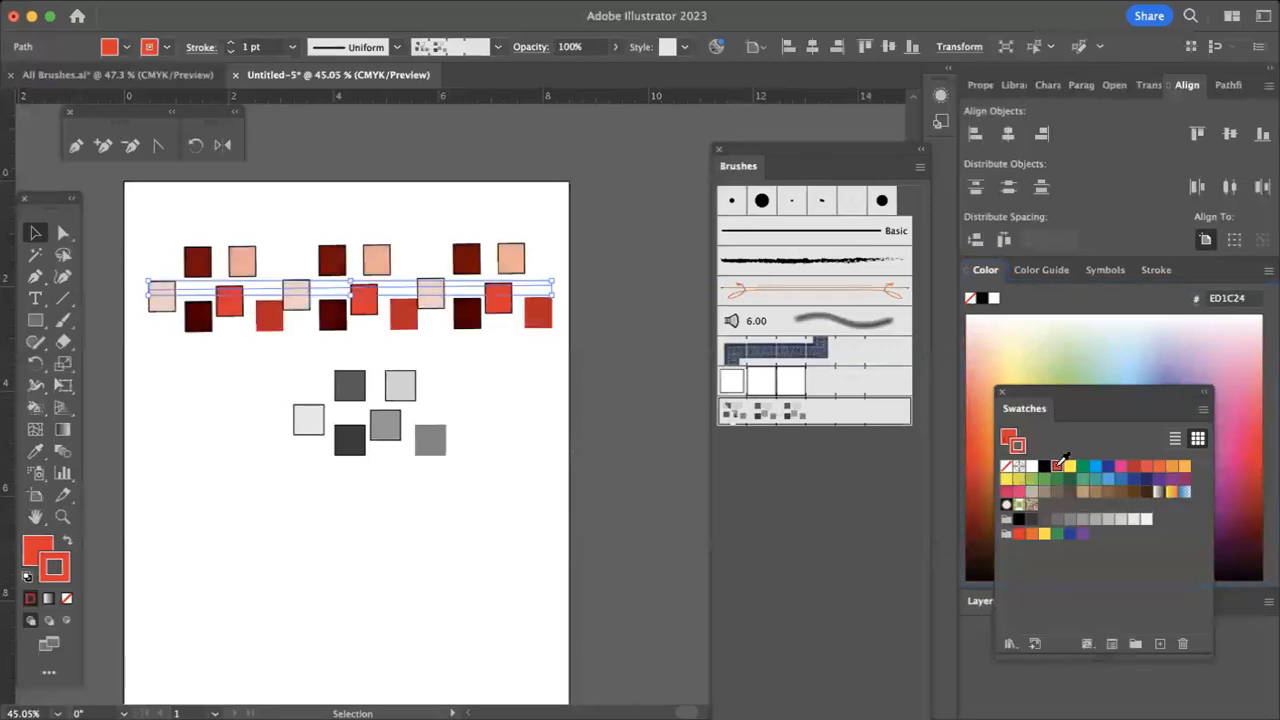
pyautogui.click(476, 662)
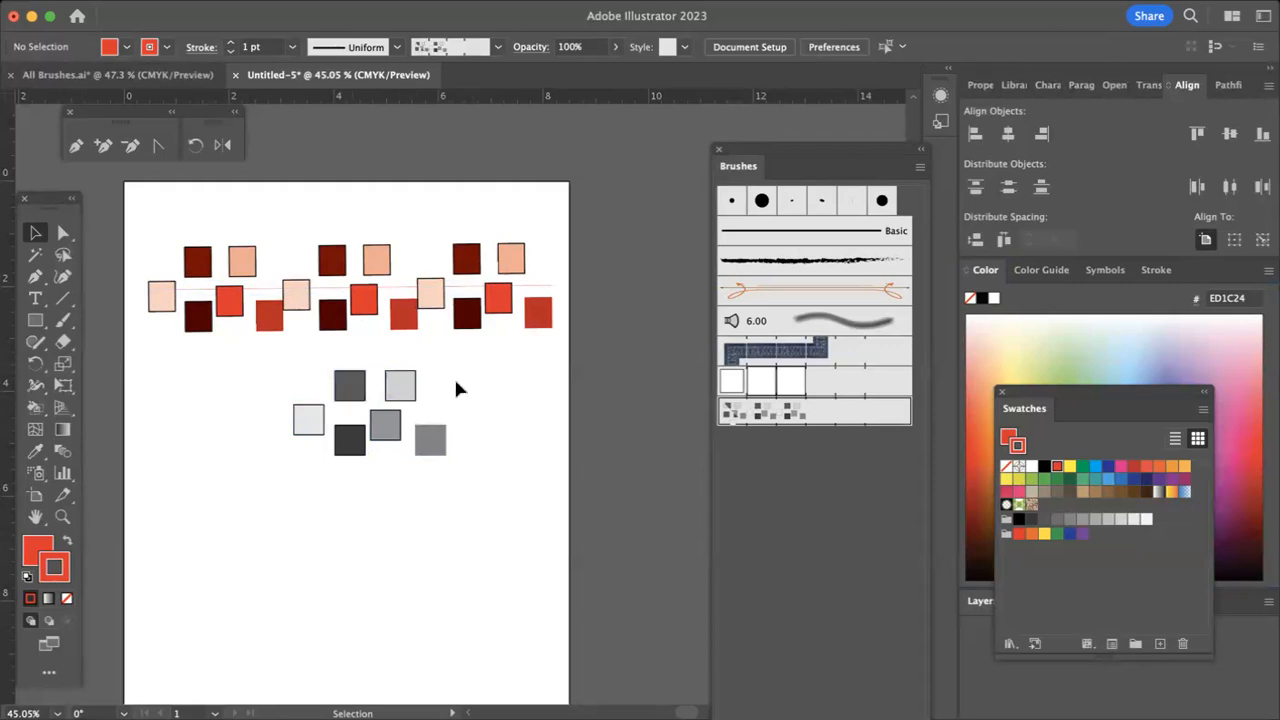
pyautogui.scroll(2, 454, 380)
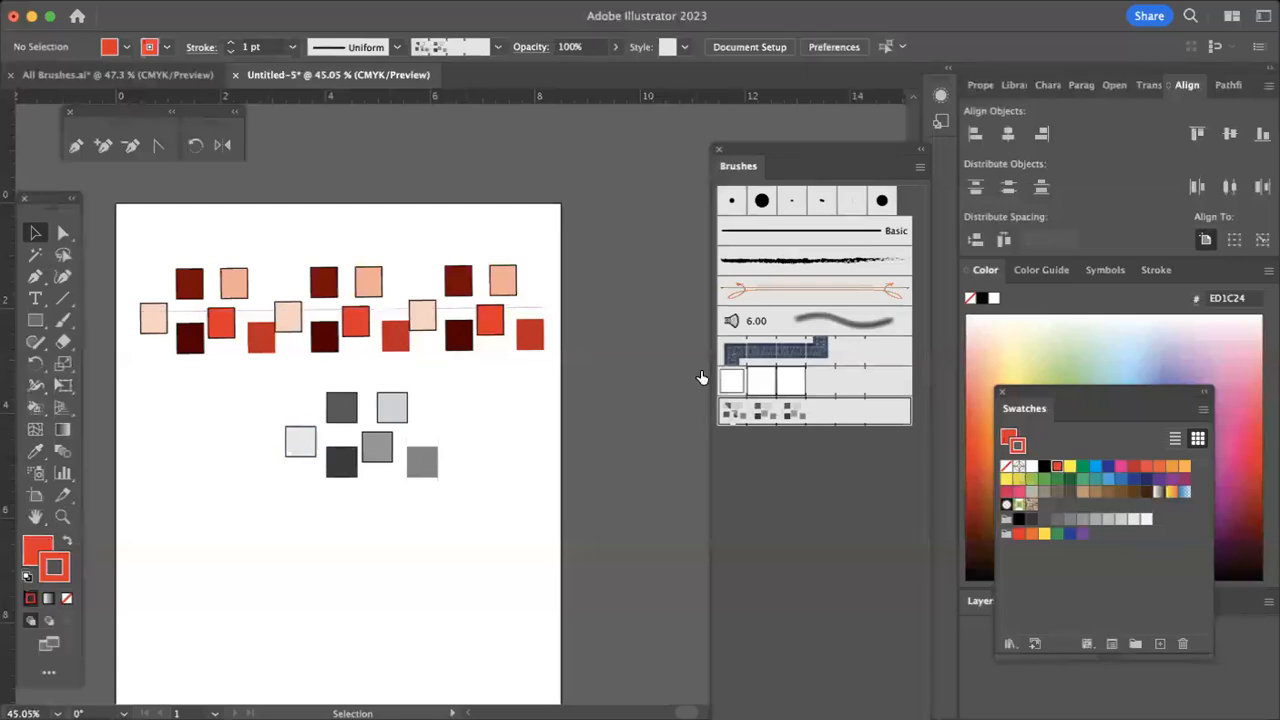
pyautogui.click(1095, 467)
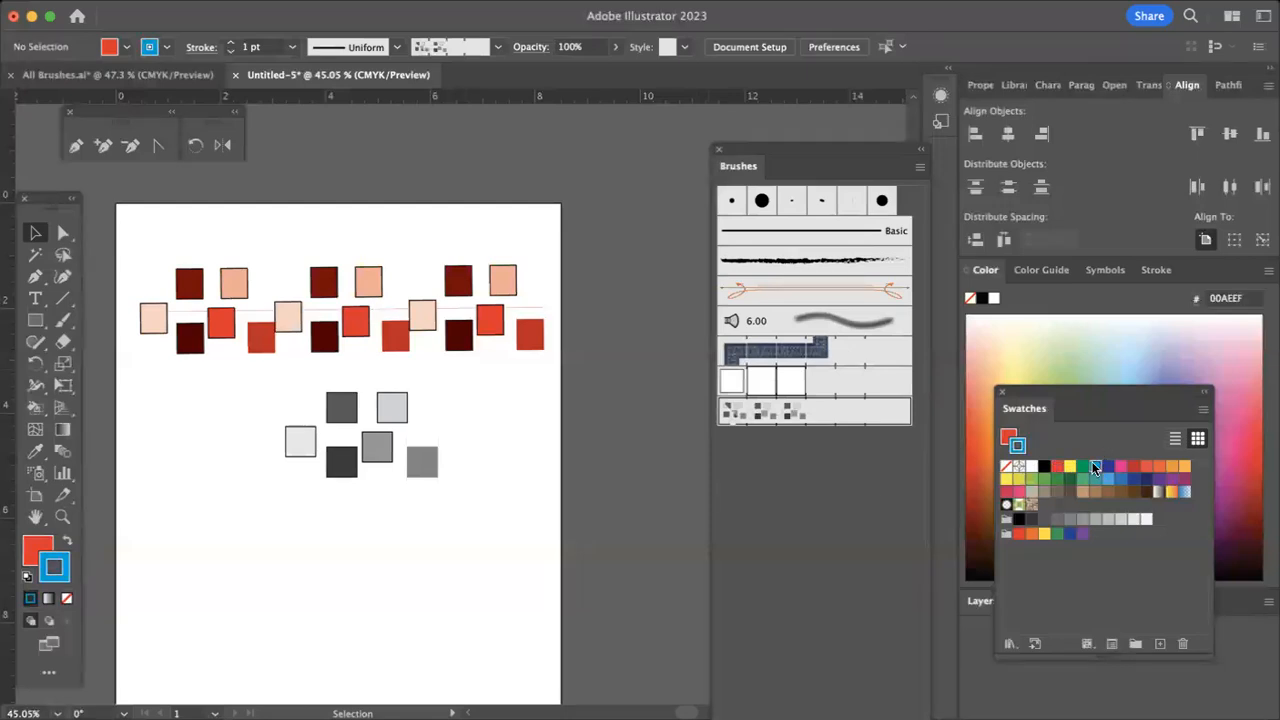
pyautogui.click(36, 547)
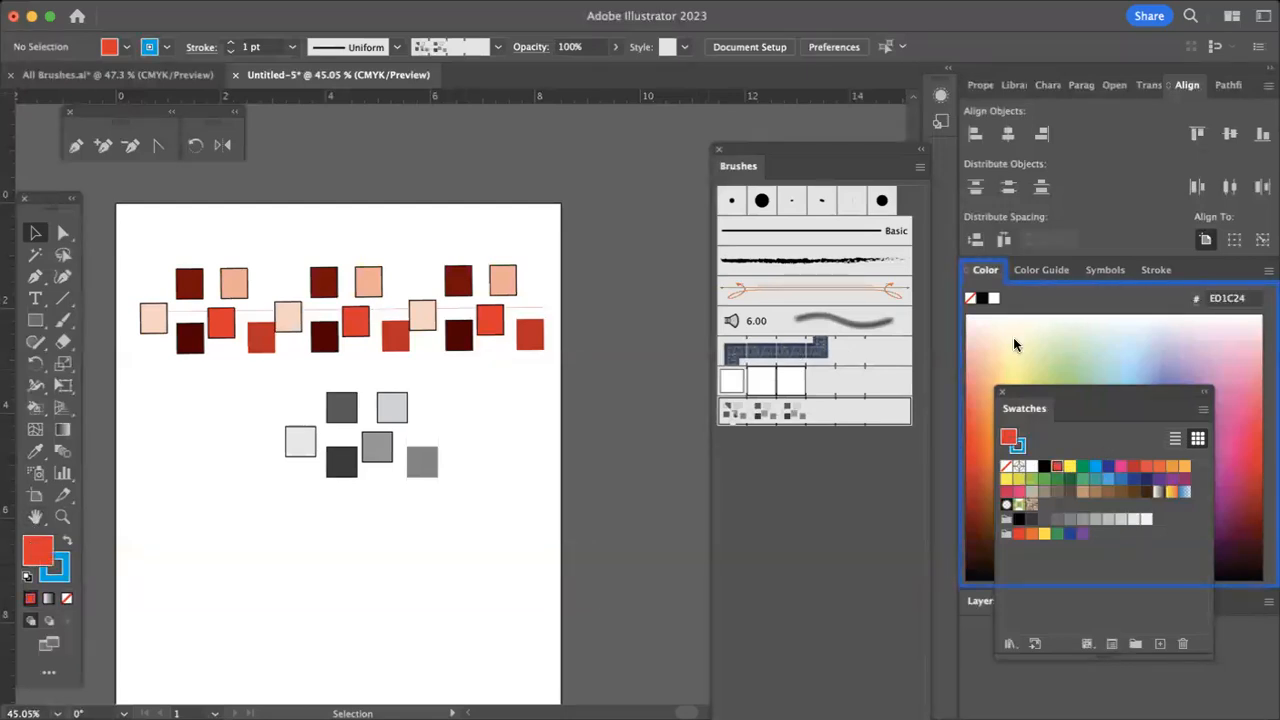
pyautogui.click(1082, 467)
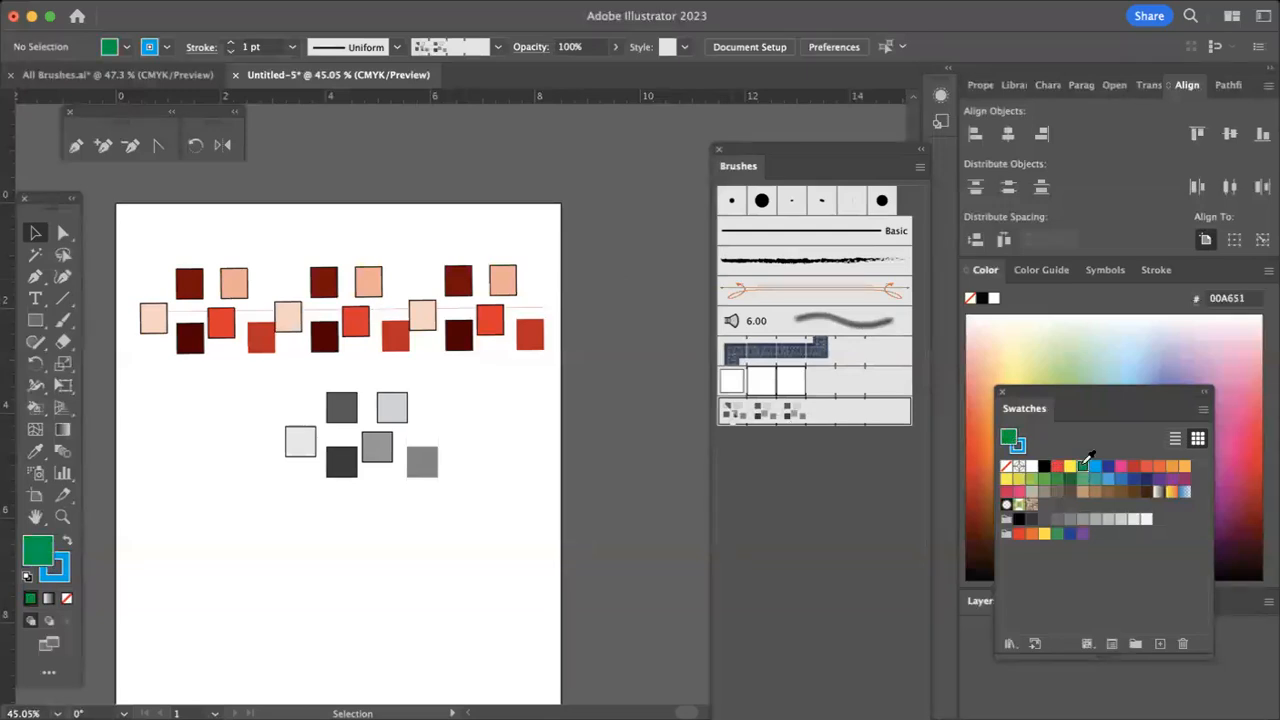
# Change both the fill and stroke of the brushed path to yellow FFF200
pyautogui.click(425, 312)
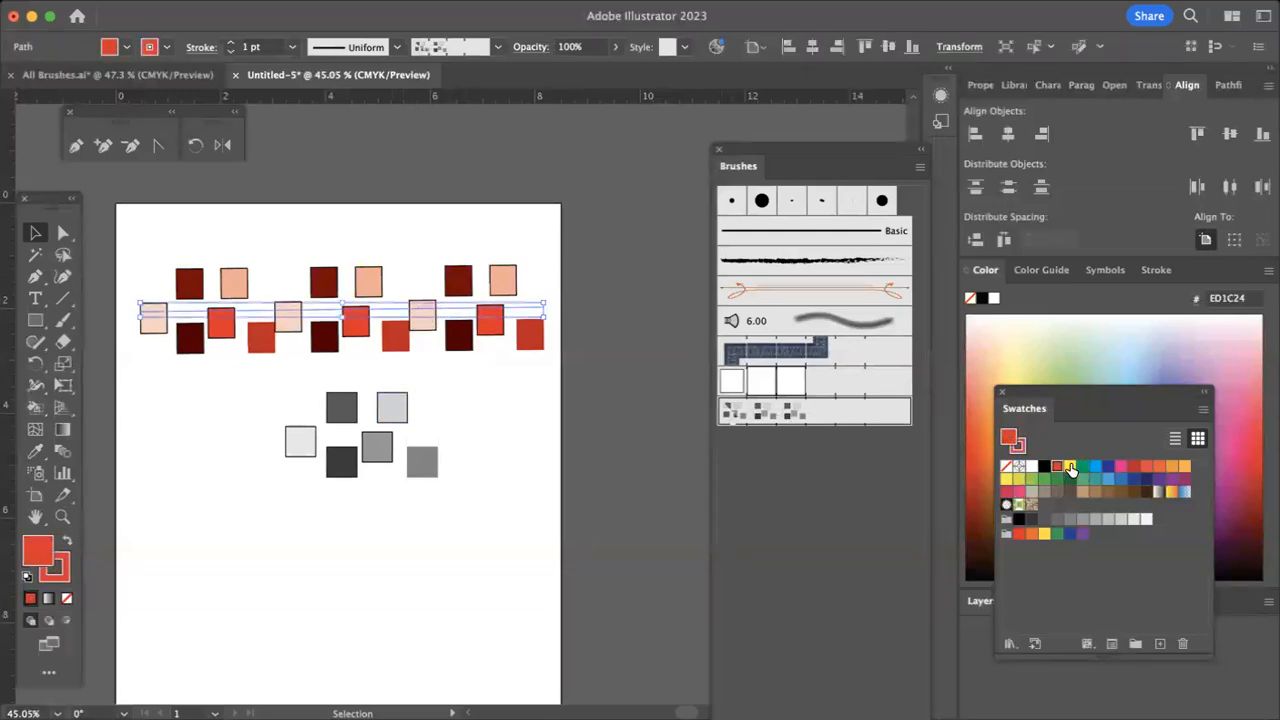
pyautogui.click(1070, 465)
pyautogui.click(63, 578)
pyautogui.click(1070, 465)
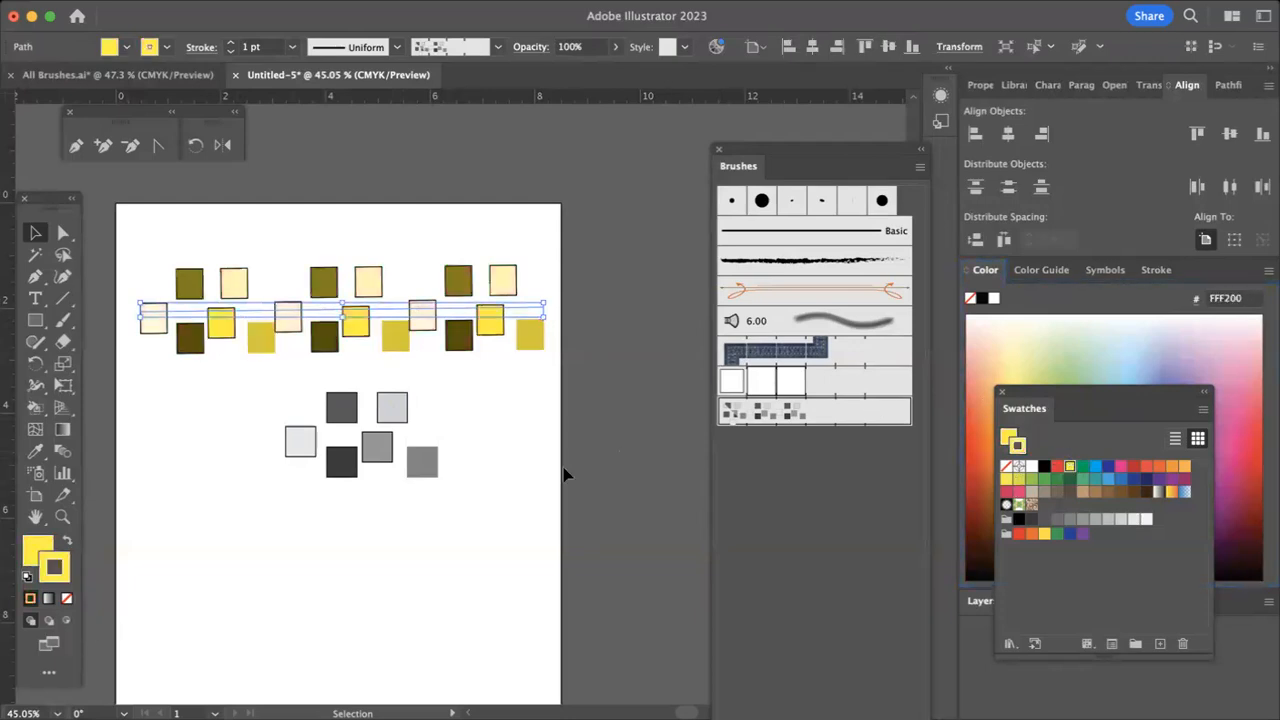
pyautogui.click(548, 500)
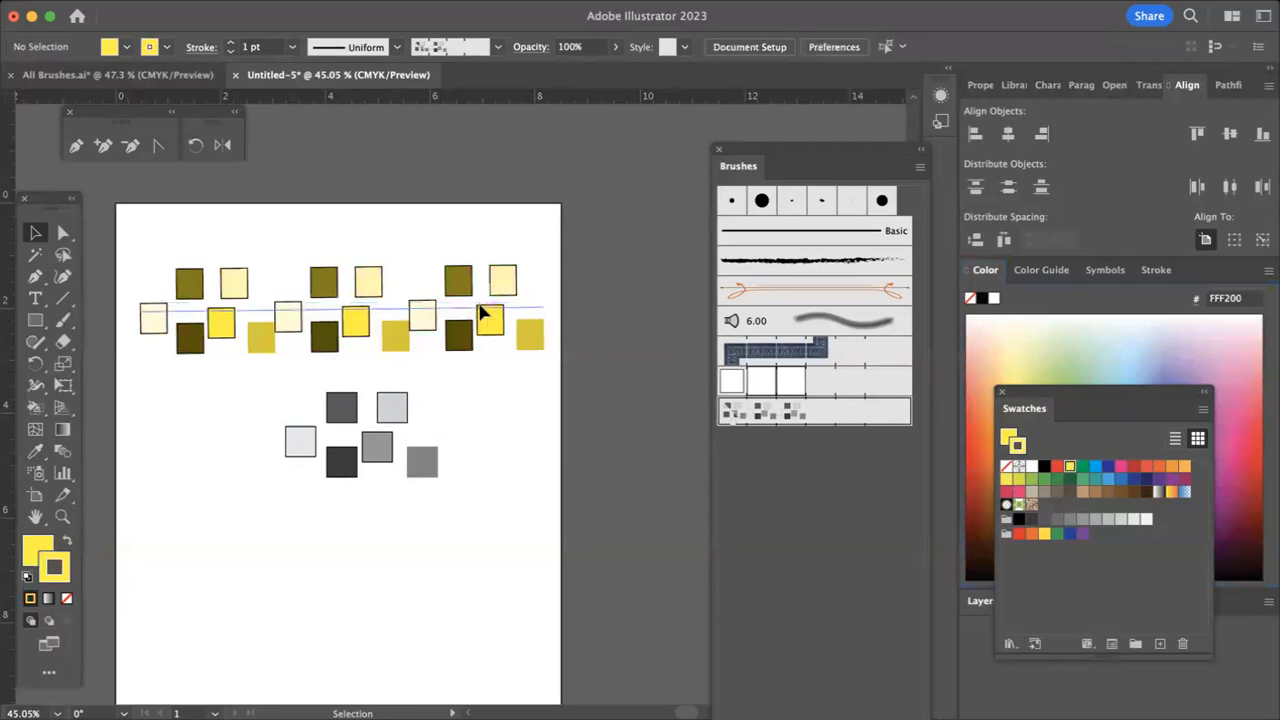
# Try orange F15A29 and light orange FBB040 as the brushed path's stroke, and settle on yellow-green D7DF23
pyautogui.click(488, 310)
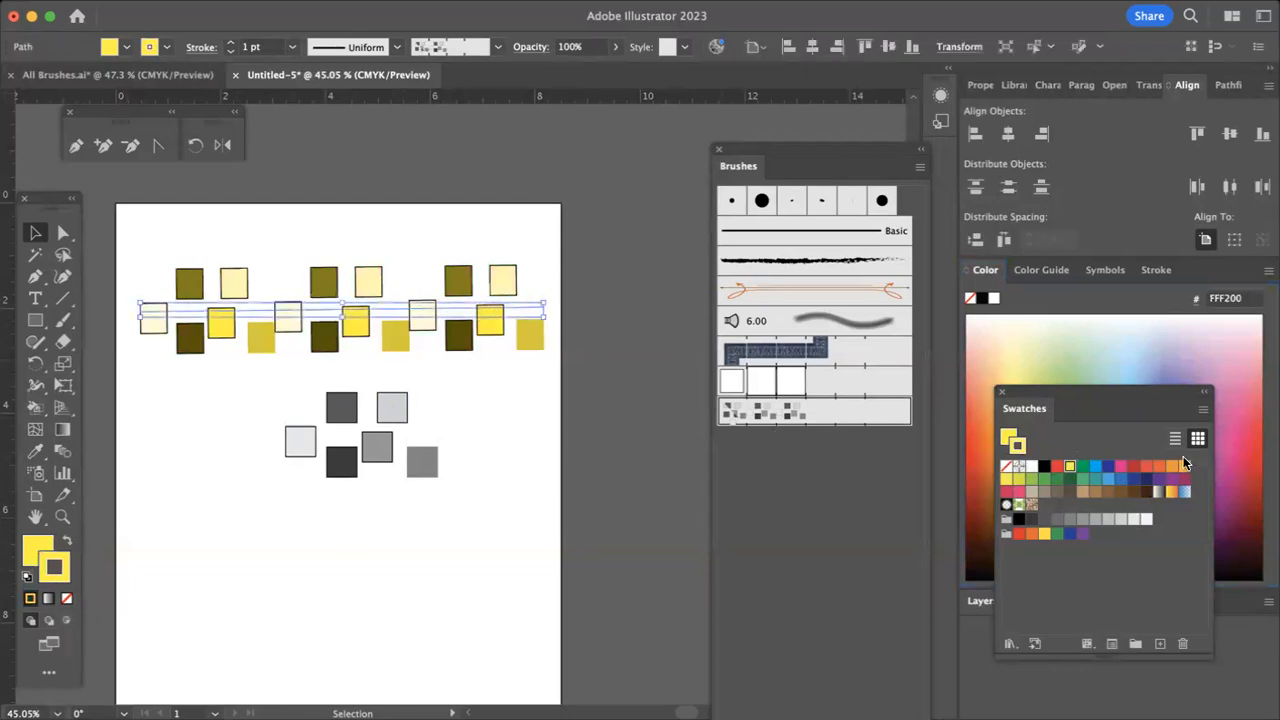
pyautogui.click(1158, 468)
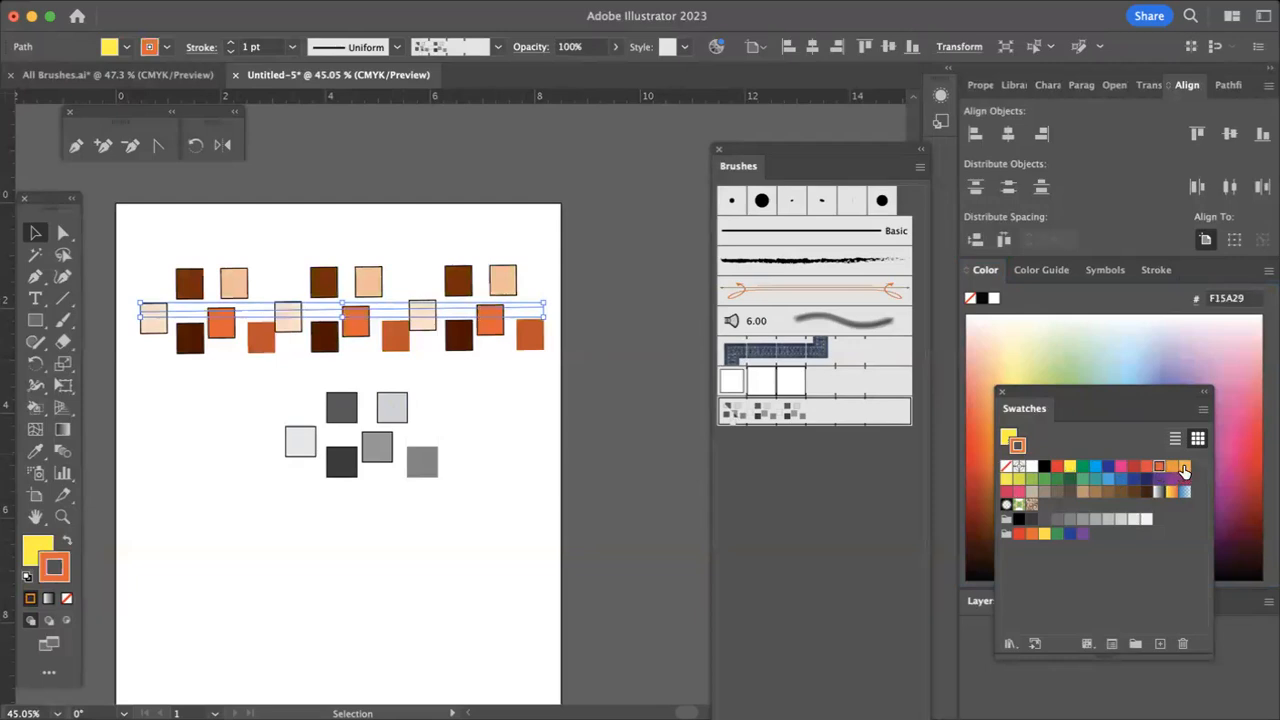
pyautogui.click(1184, 468)
pyautogui.click(1018, 479)
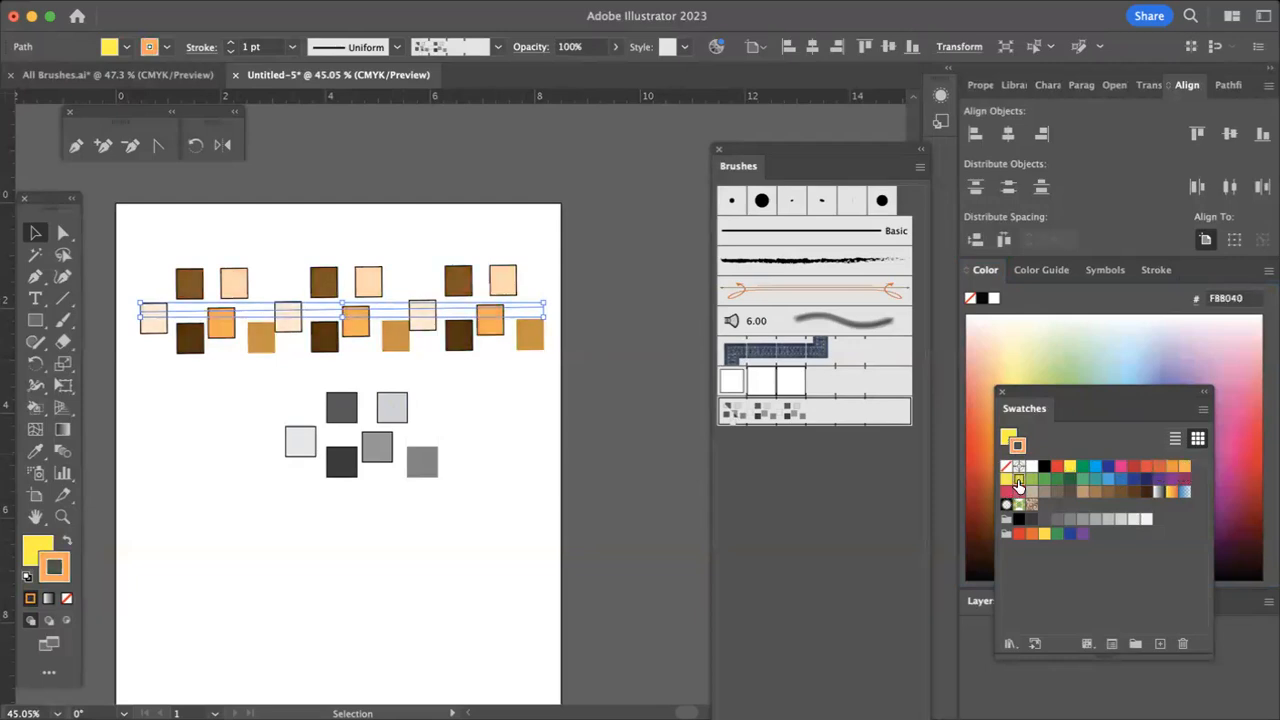
pyautogui.click(454, 522)
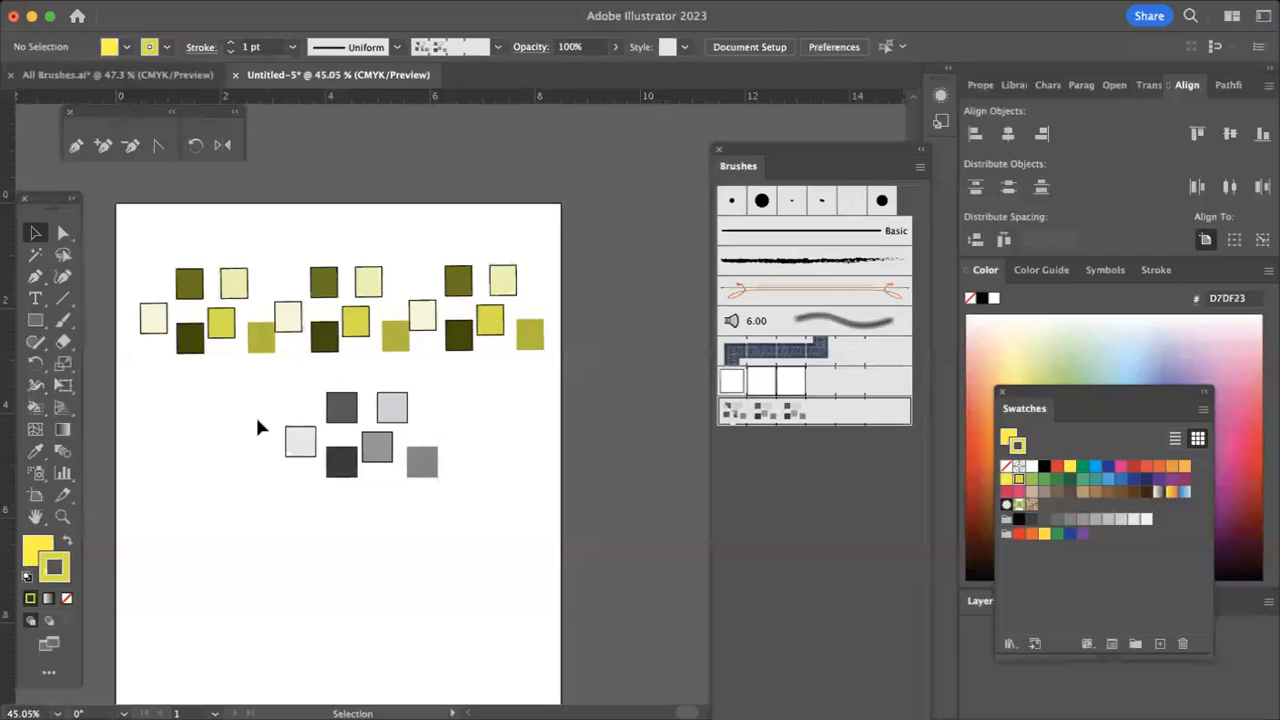
# Set the stroke of the cluster's far-left square to dark red BE1E2D
pyautogui.click(293, 447)
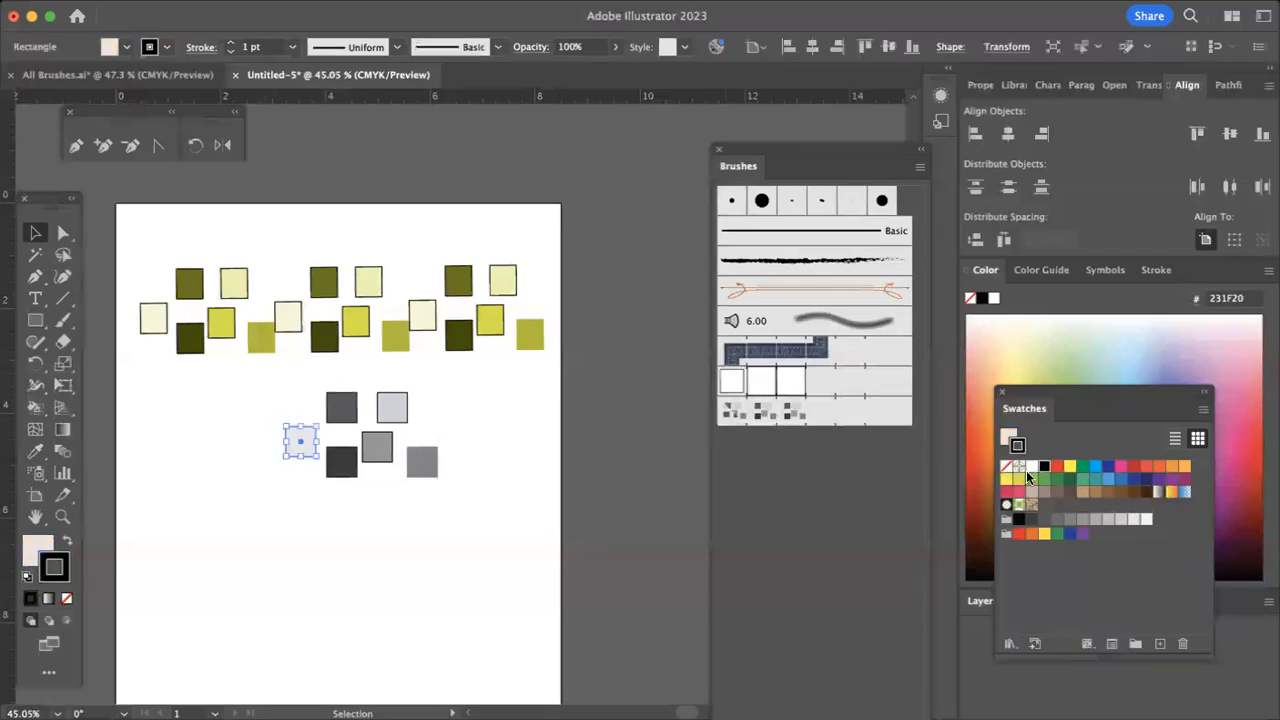
pyautogui.click(1131, 467)
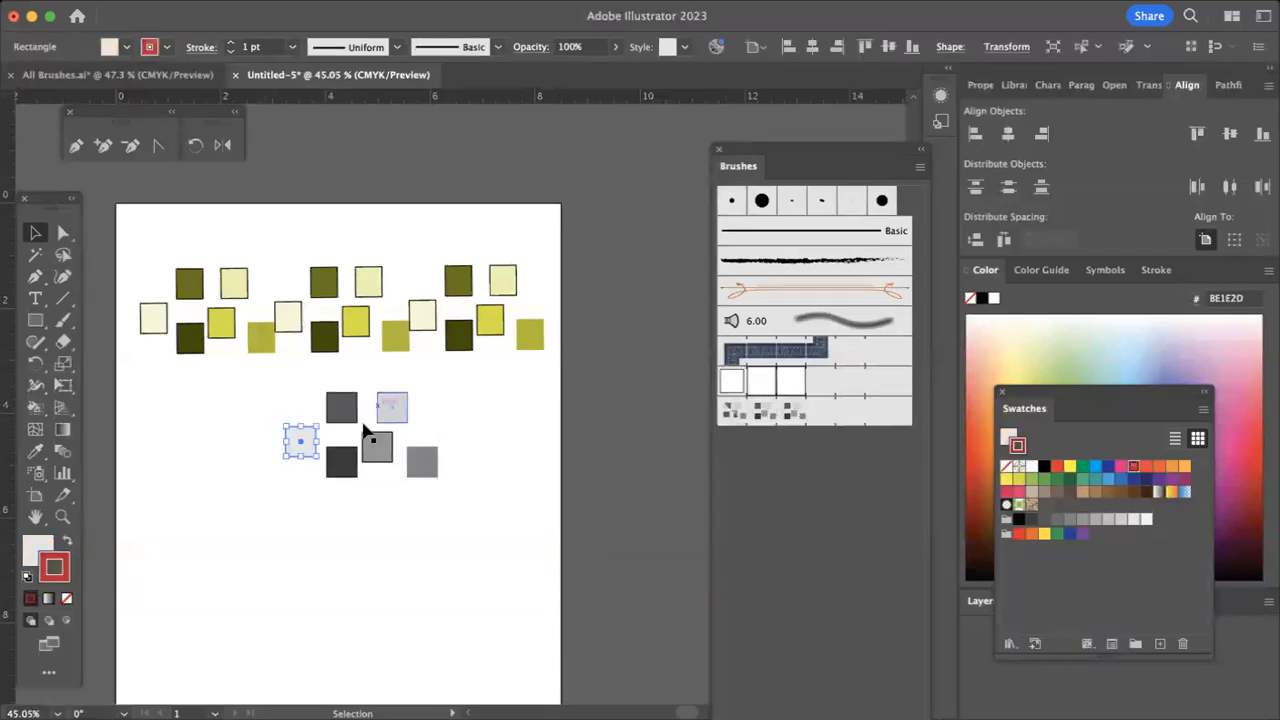
pyautogui.click(26, 553)
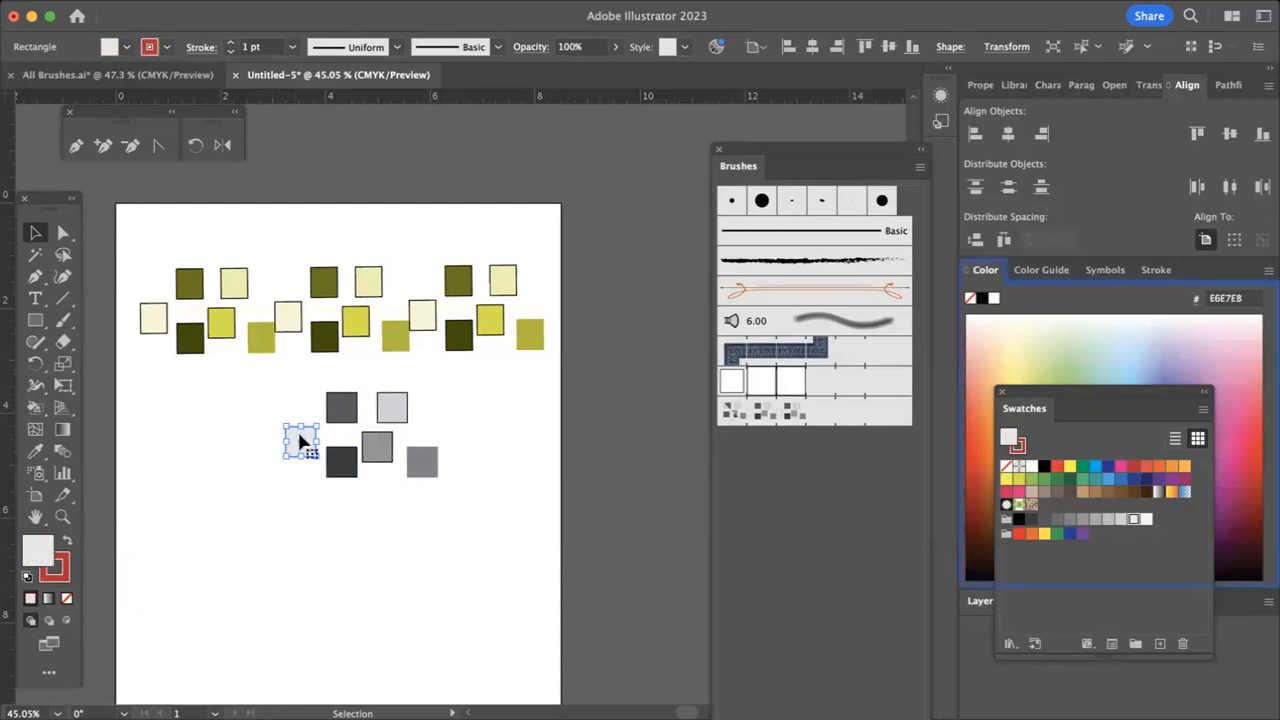
# Fill the cluster's center square with red ED1C24, its lower-right square with orange, and its upper-right square with blue 2E3192
pyautogui.click(375, 445)
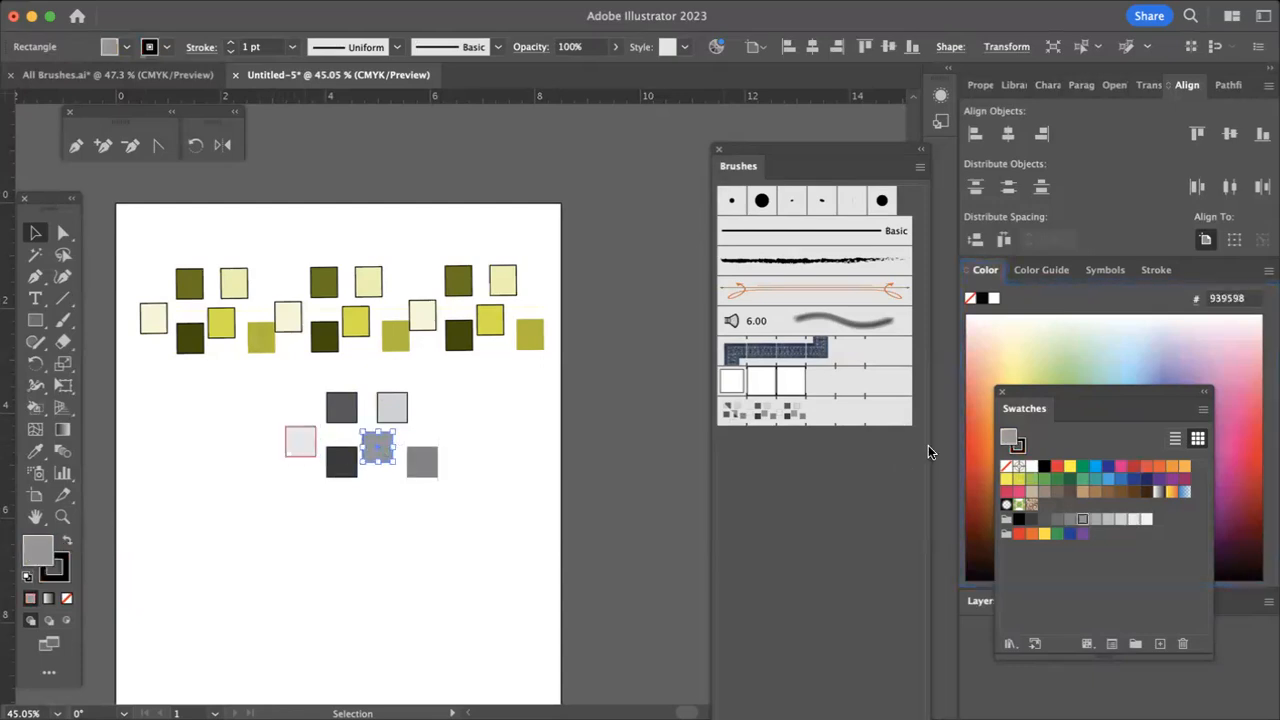
pyautogui.click(1057, 467)
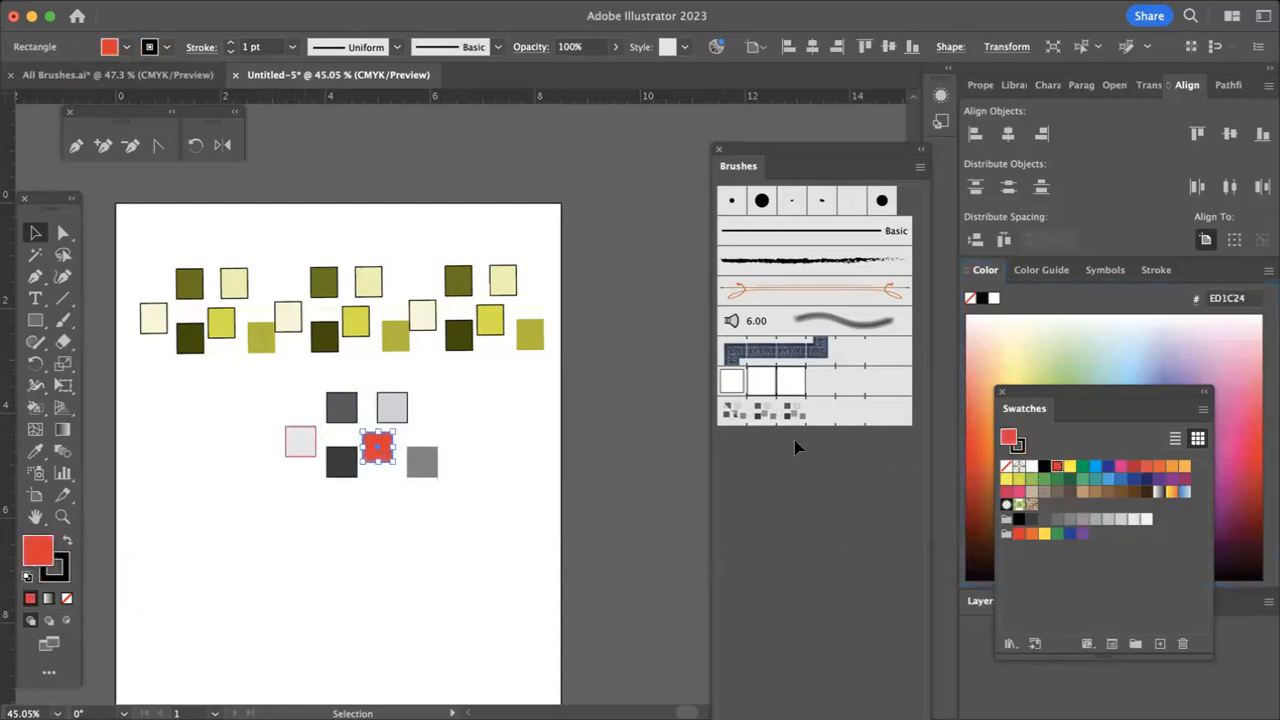
pyautogui.click(423, 468)
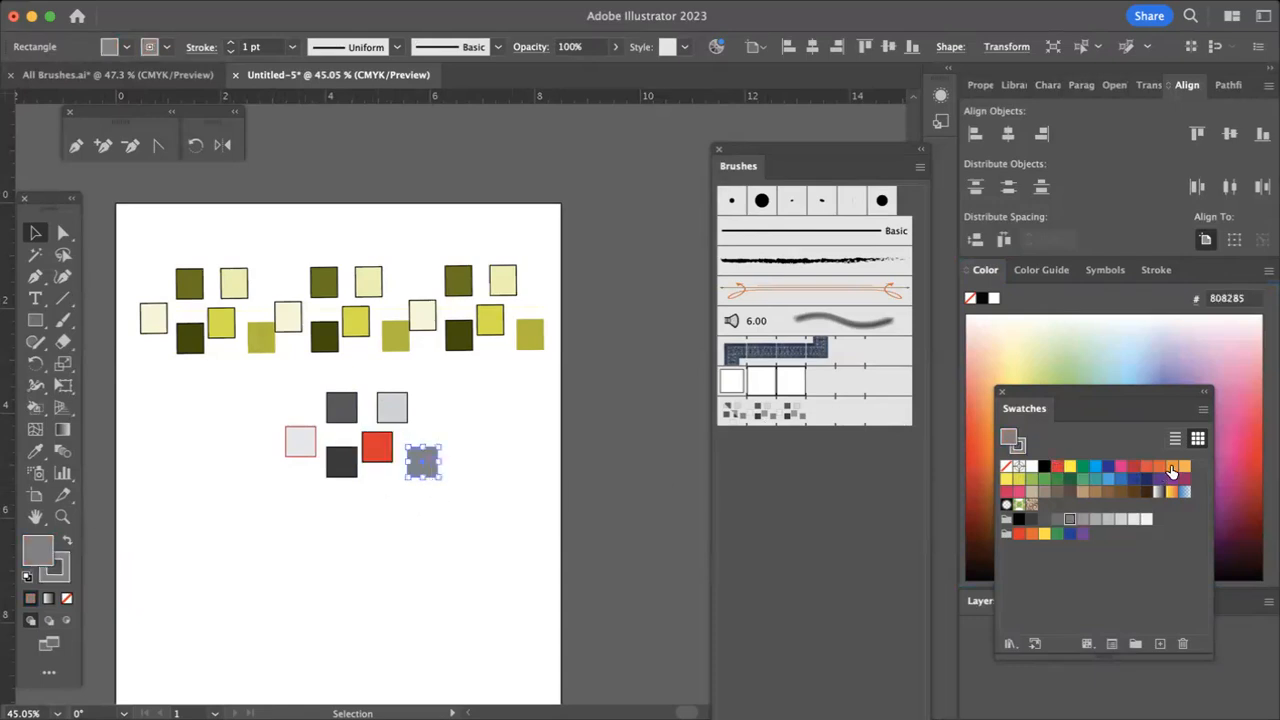
pyautogui.click(1172, 470)
pyautogui.click(398, 412)
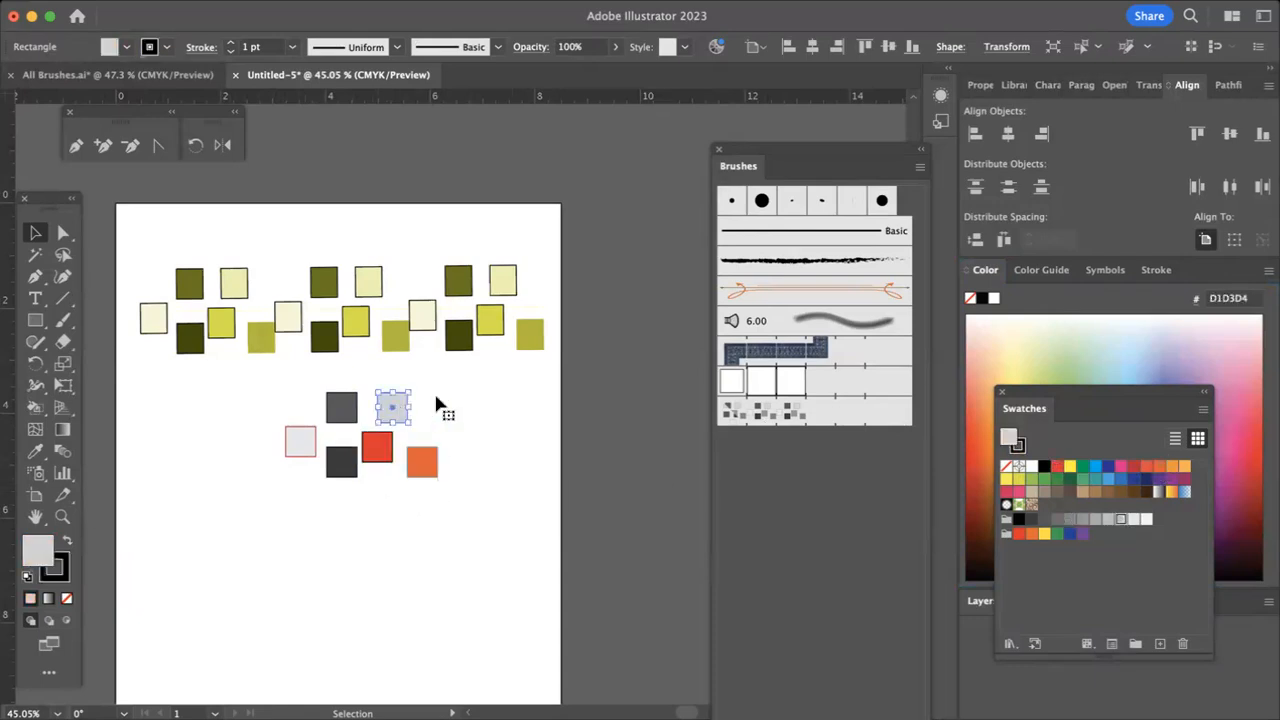
pyautogui.click(1108, 467)
pyautogui.click(531, 566)
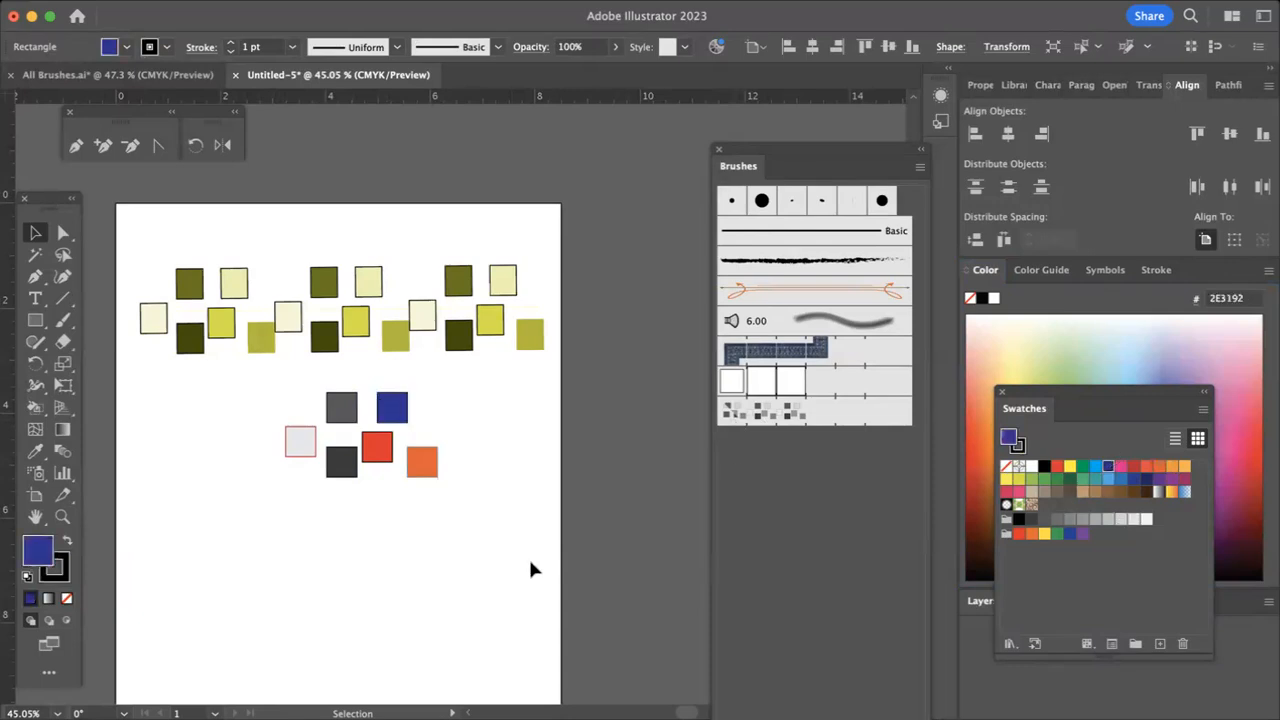
# Create a new pattern brush from all the recolored cluster squares, keeping the default options with colorization method None
pyautogui.moveTo(460, 452); pyautogui.dragTo(457, 466)
pyautogui.moveTo(380, 447)
pyautogui.mouseDown()
pyautogui.moveTo(597, 326)
pyautogui.moveTo(797, 425)
pyautogui.moveTo(746, 454)
pyautogui.mouseUp()
pyautogui.click(564, 463)
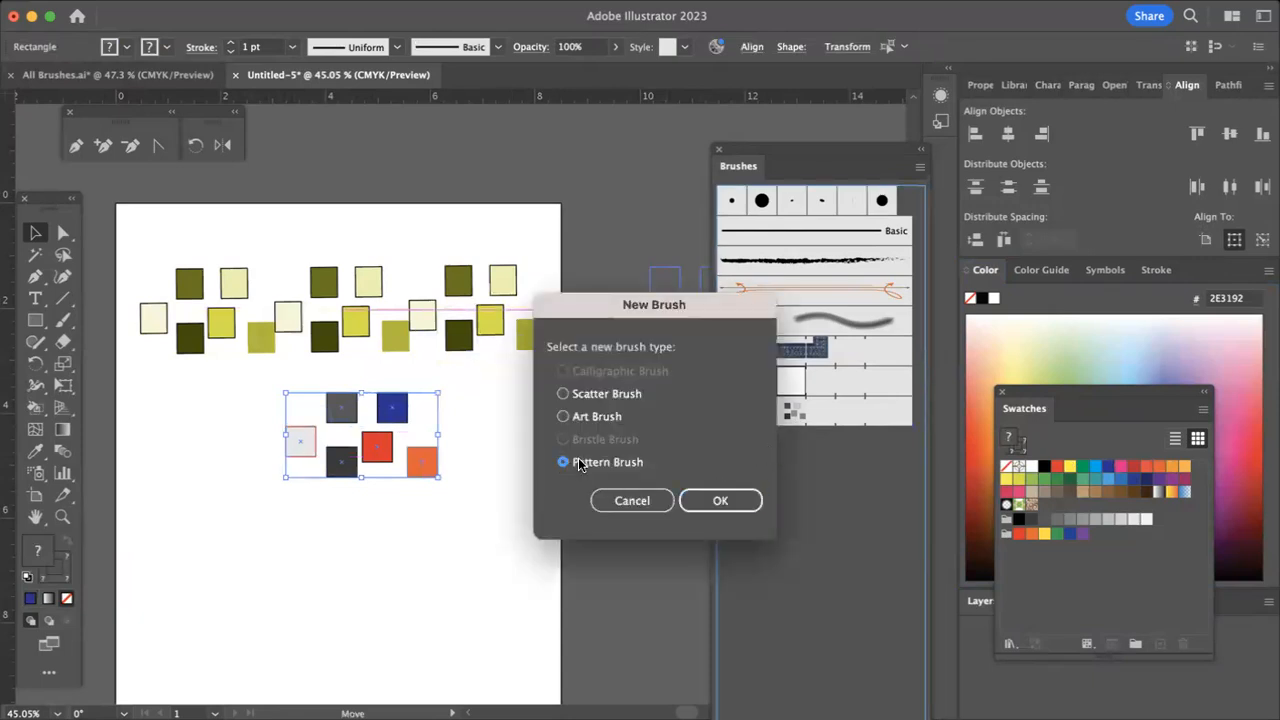
pyautogui.click(720, 503)
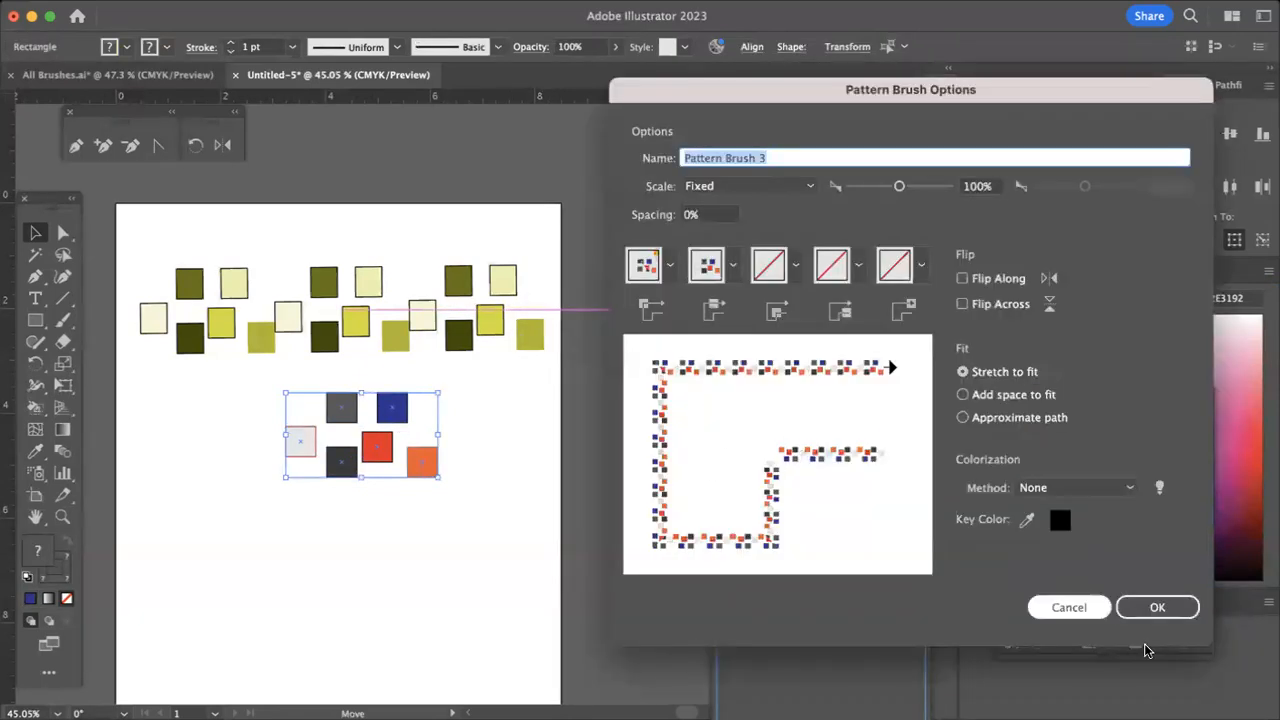
pyautogui.click(1143, 612)
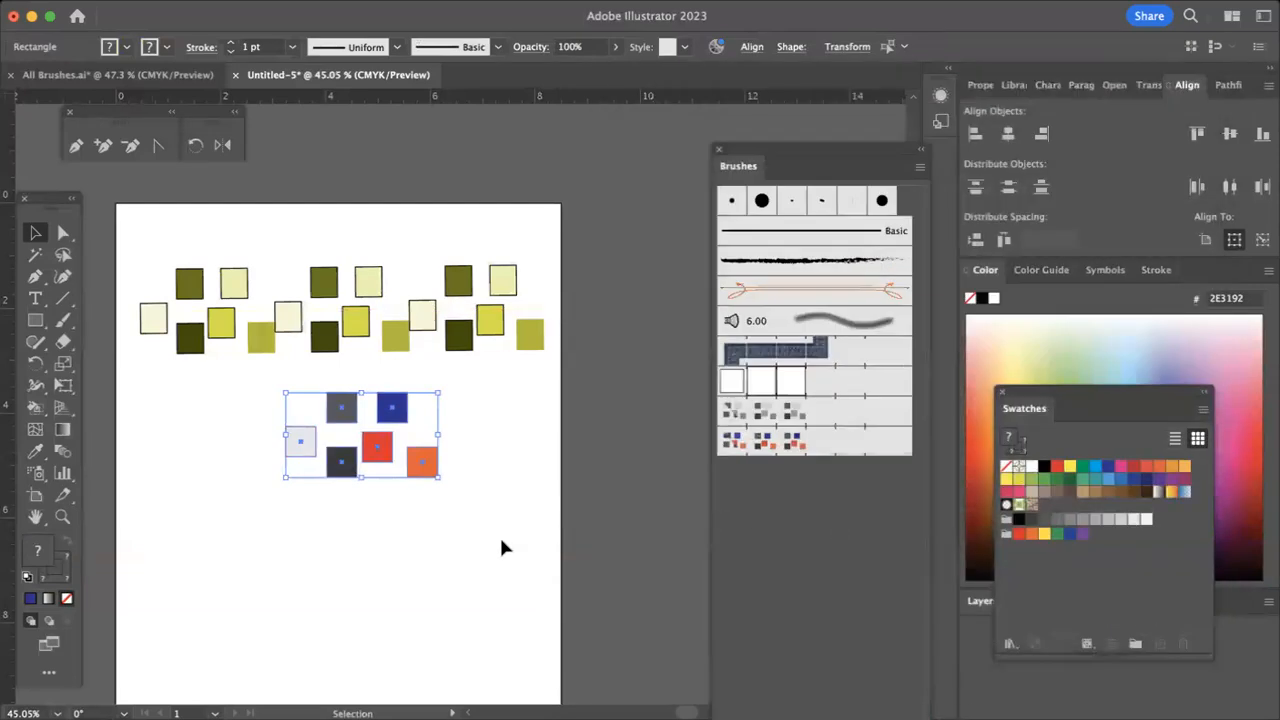
# Apply the multicolored squares pattern brush to the path of the brushed row above the cluster
pyautogui.click(502, 547)
pyautogui.click(376, 447)
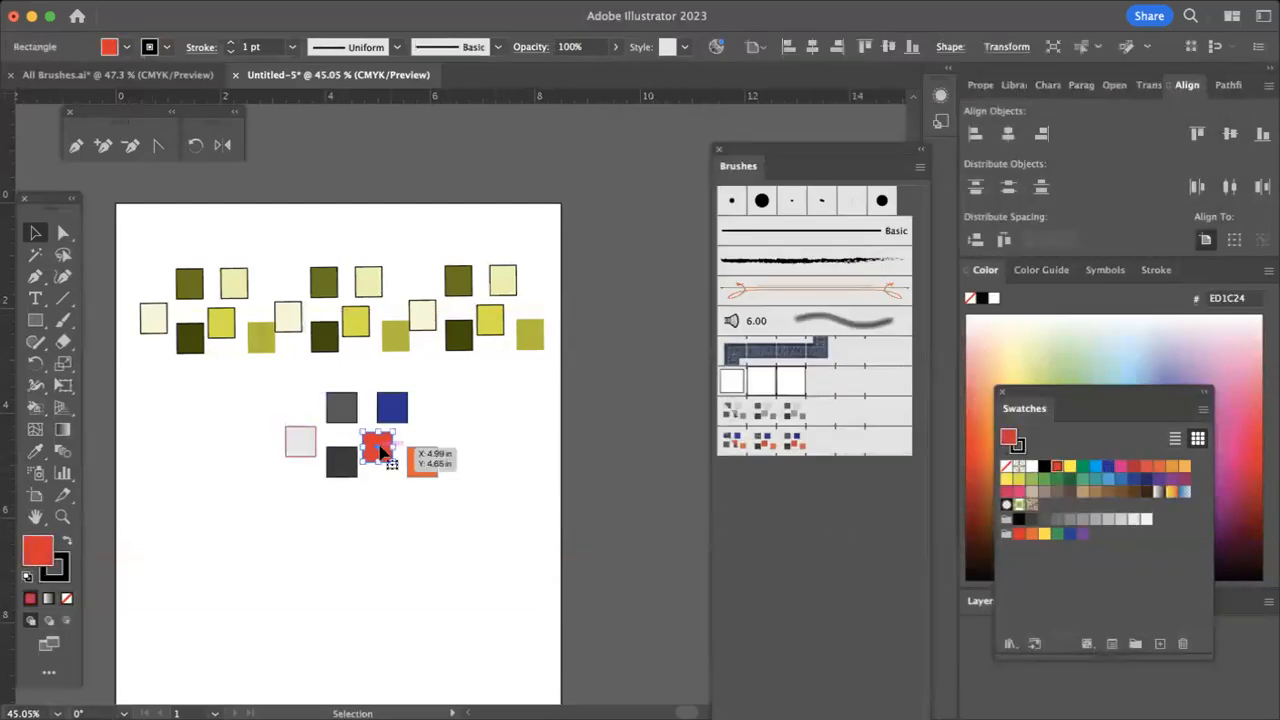
pyautogui.click(263, 457)
pyautogui.click(330, 312)
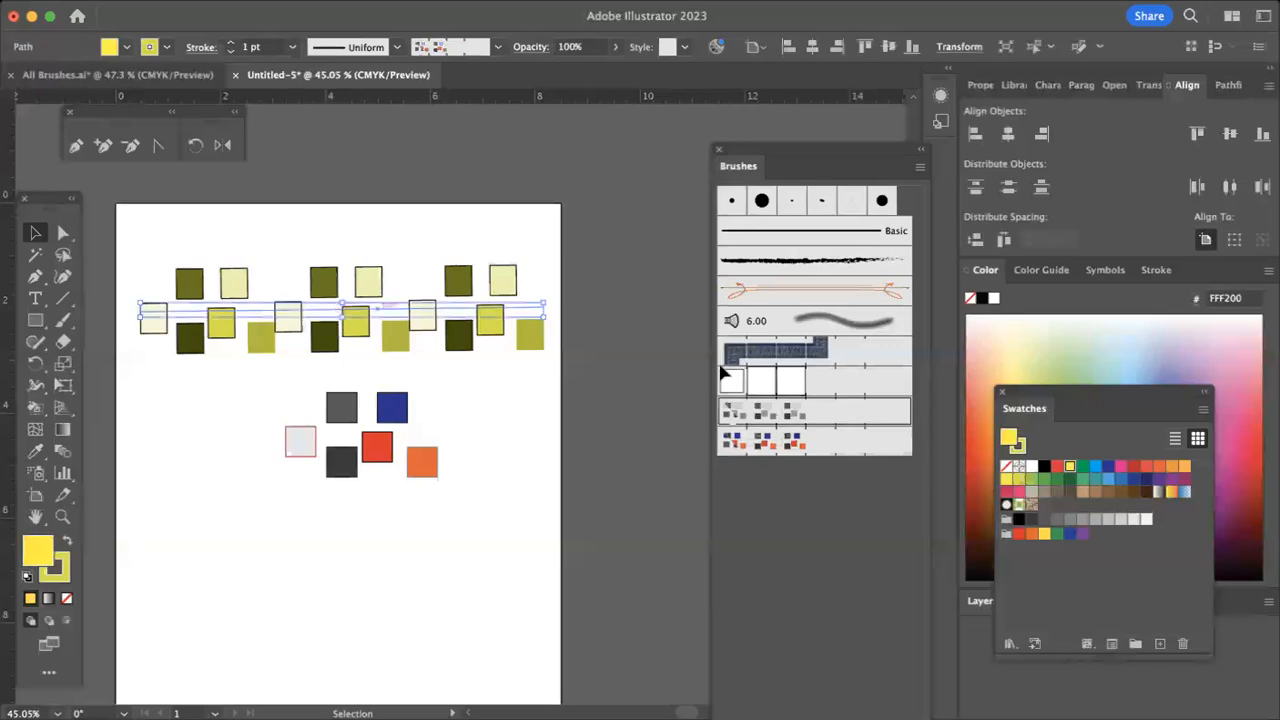
pyautogui.click(779, 443)
pyautogui.click(255, 568)
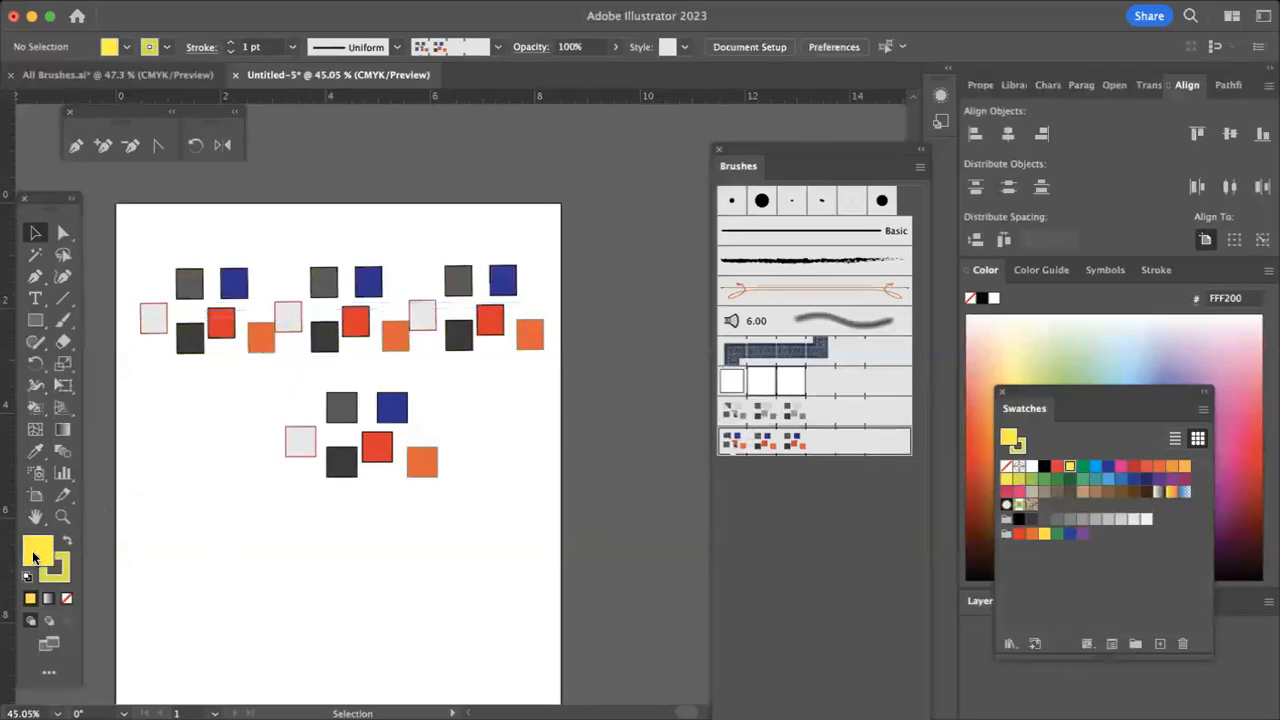
# Try to recolor the multicolored brushed path by setting its stroke to yellow FFF200, a green swatch, and brown 8B5E3C
pyautogui.click(308, 312)
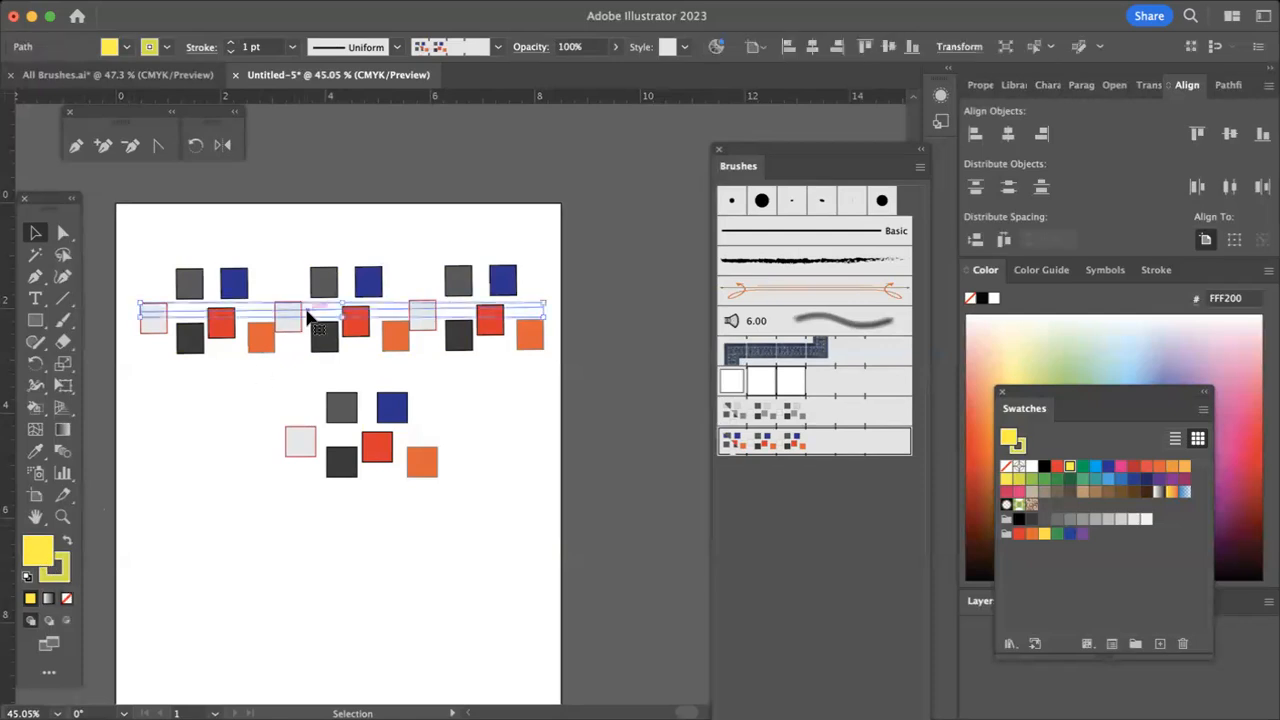
pyautogui.click(67, 569)
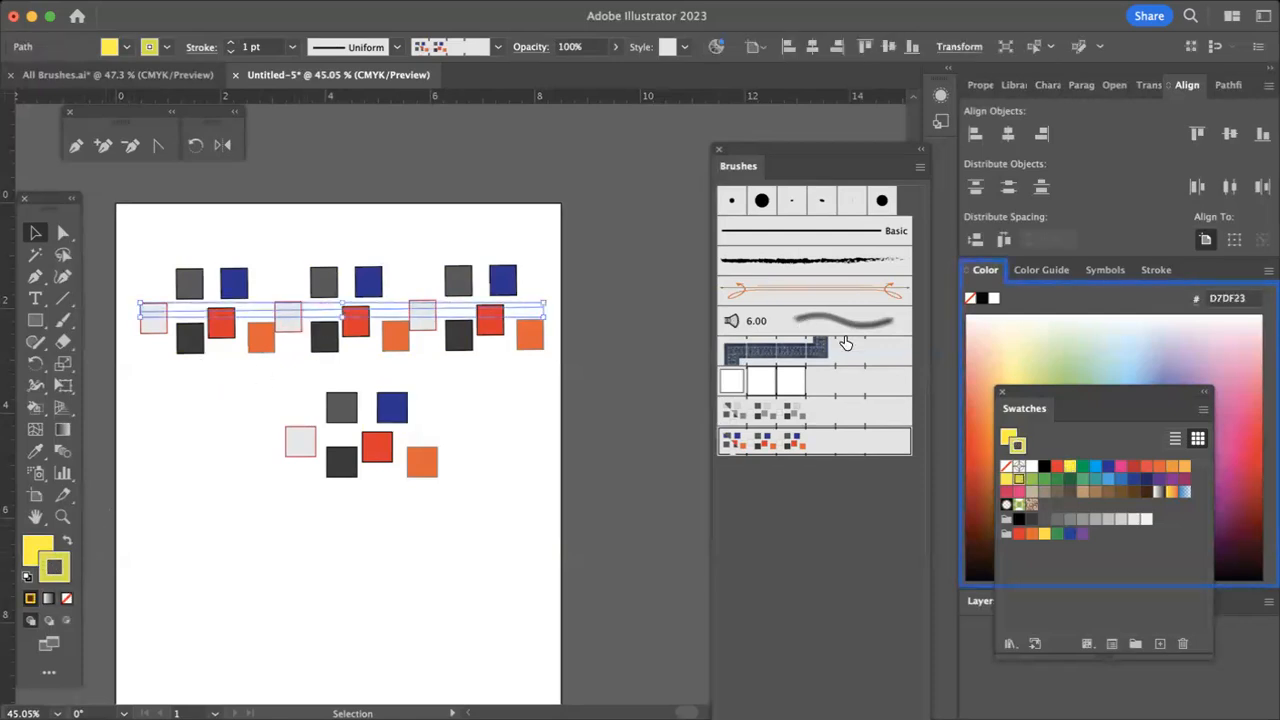
pyautogui.click(1069, 465)
pyautogui.click(1083, 481)
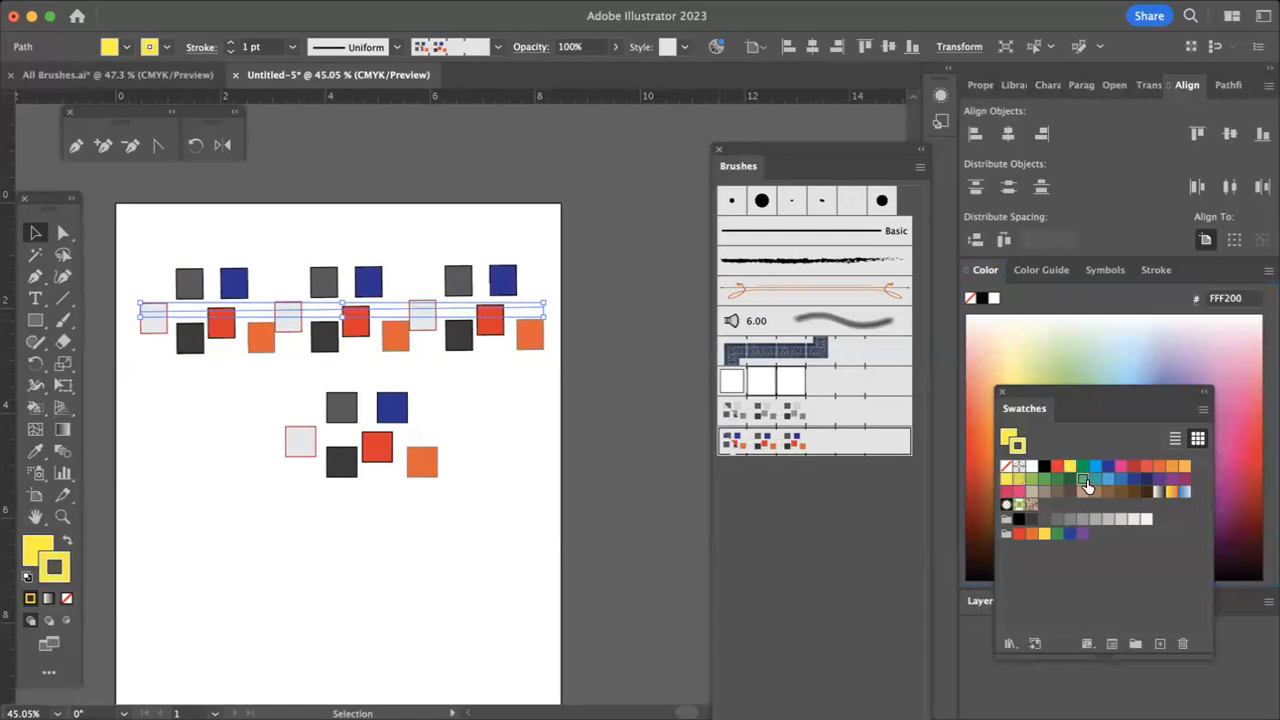
pyautogui.click(1109, 491)
pyautogui.click(364, 580)
# Apply the gray-squares pattern brush to the brushed row's path again and set its stroke to dark brown 3C2415
pyautogui.moveTo(279, 383); pyautogui.dragTo(463, 503)
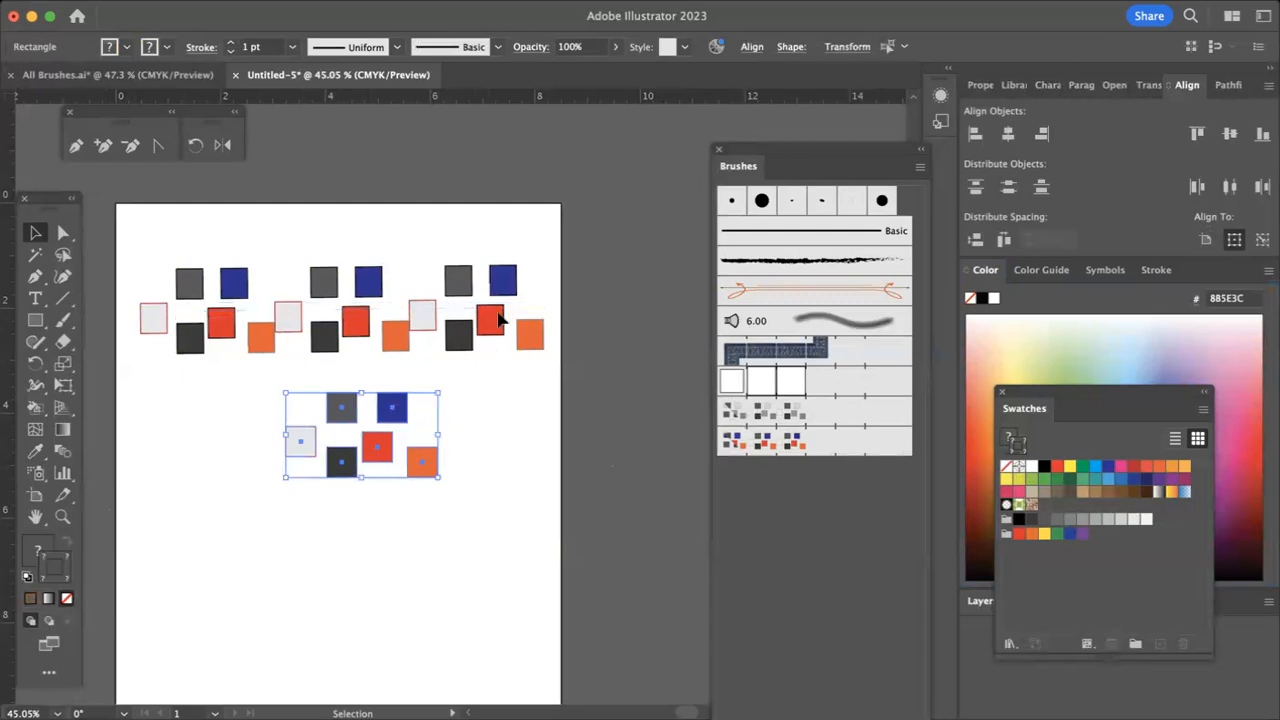
pyautogui.click(495, 395)
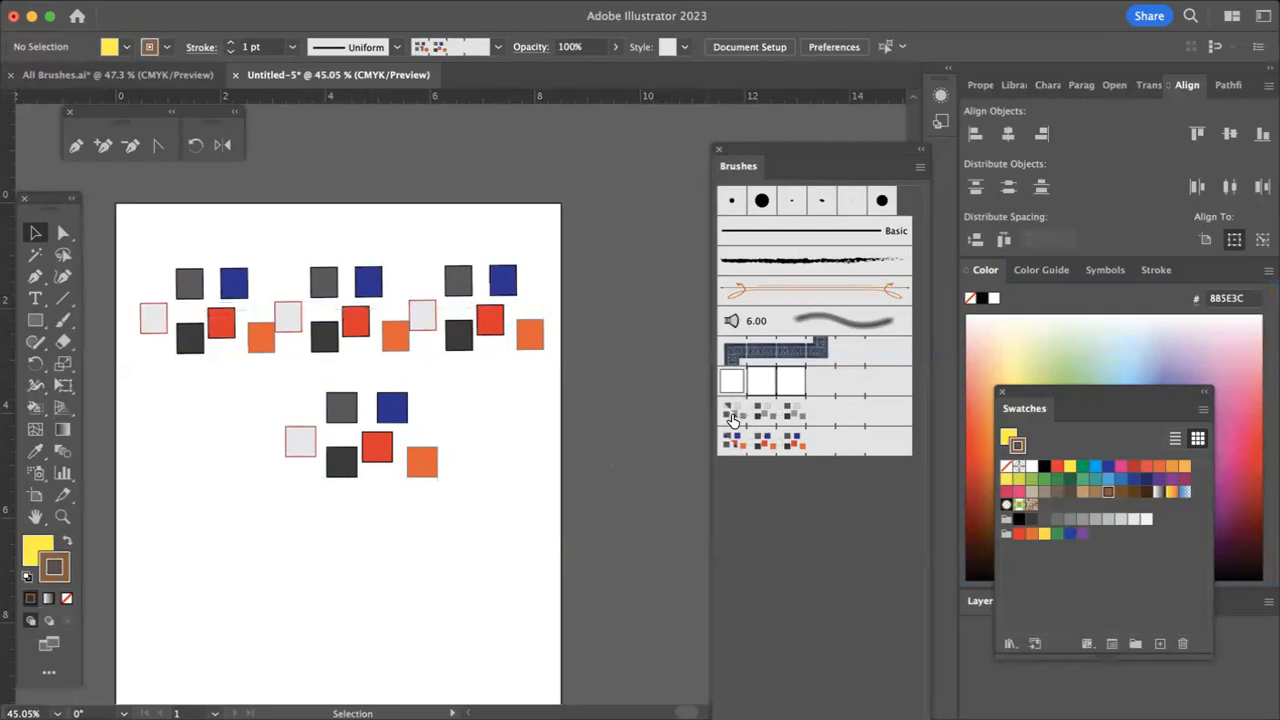
pyautogui.click(505, 306)
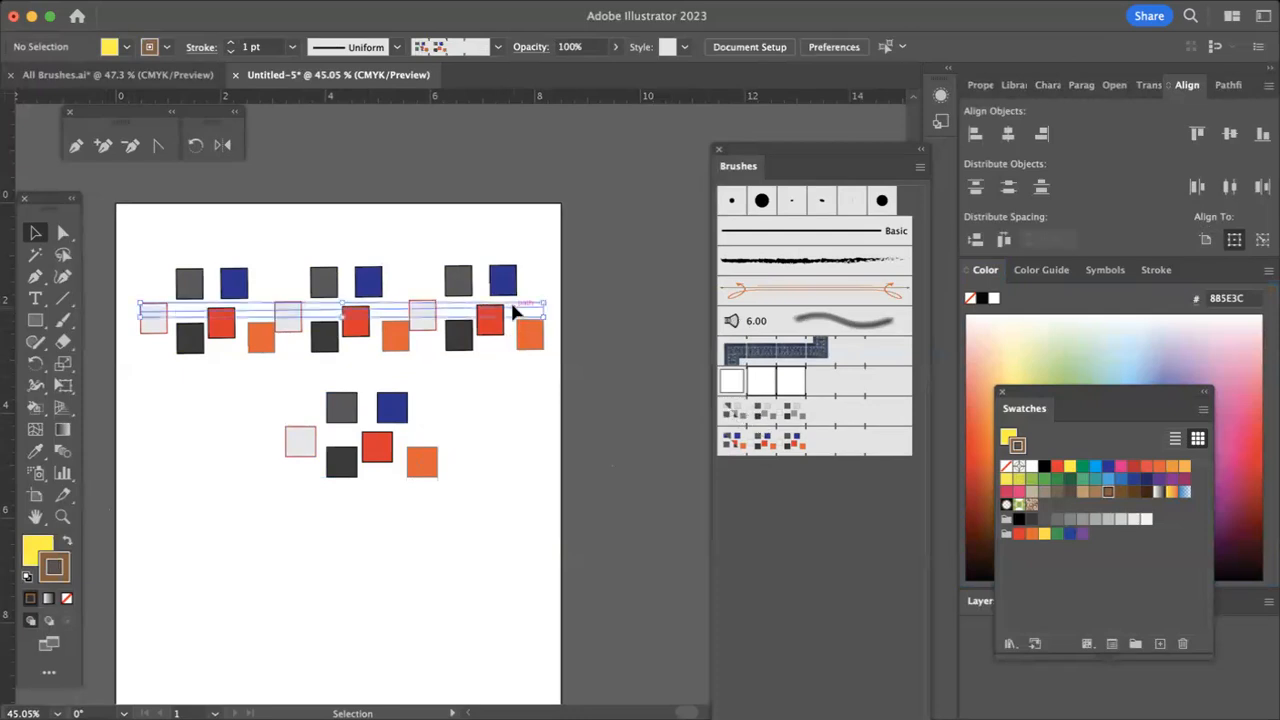
pyautogui.click(746, 413)
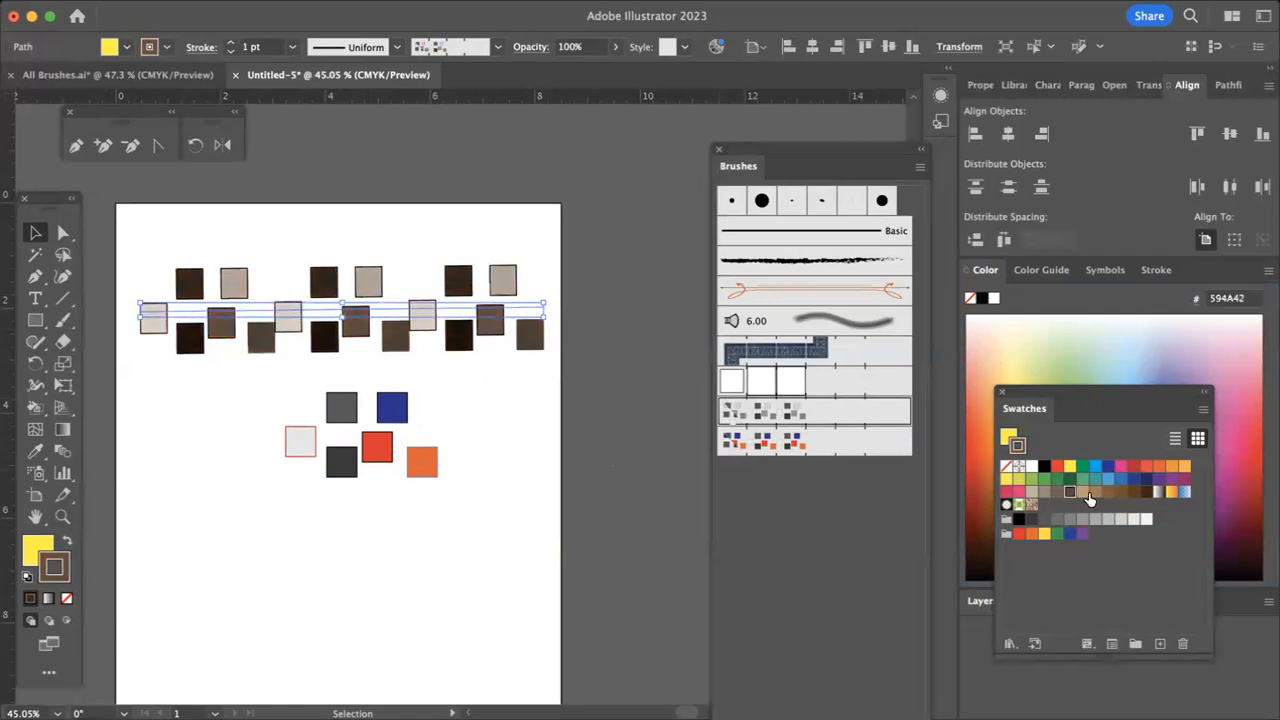
pyautogui.click(1147, 492)
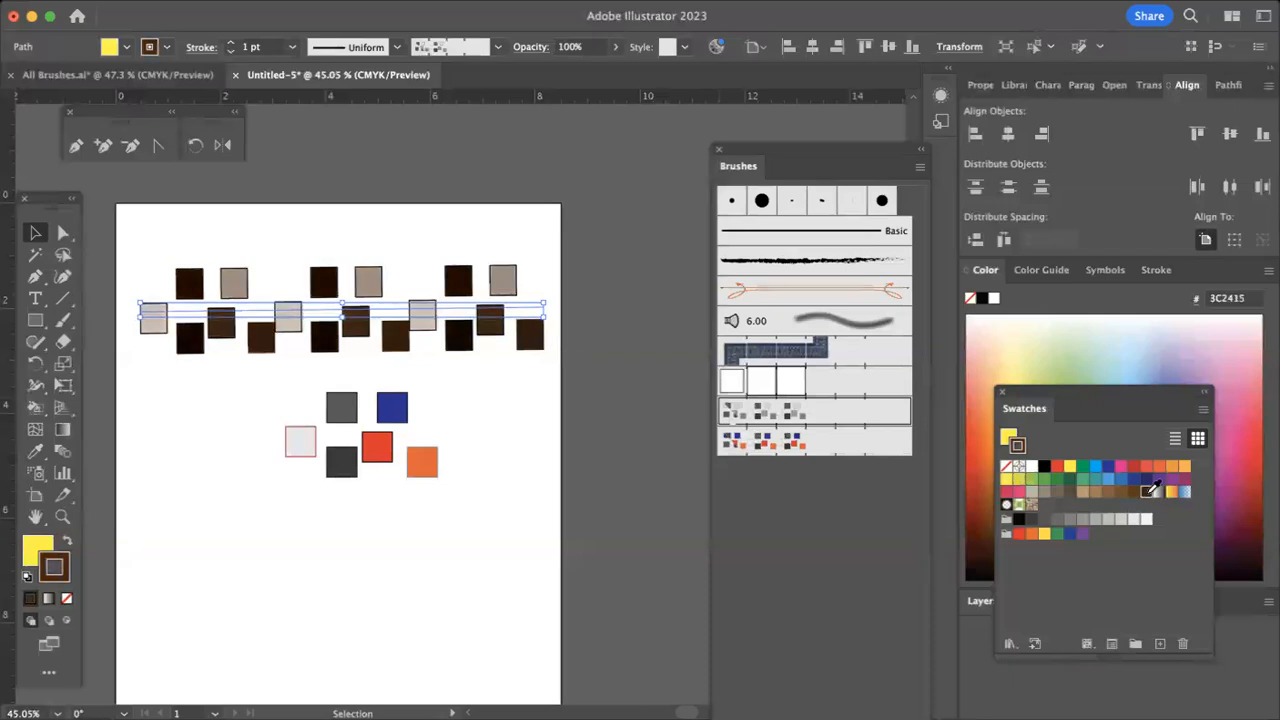
pyautogui.click(472, 513)
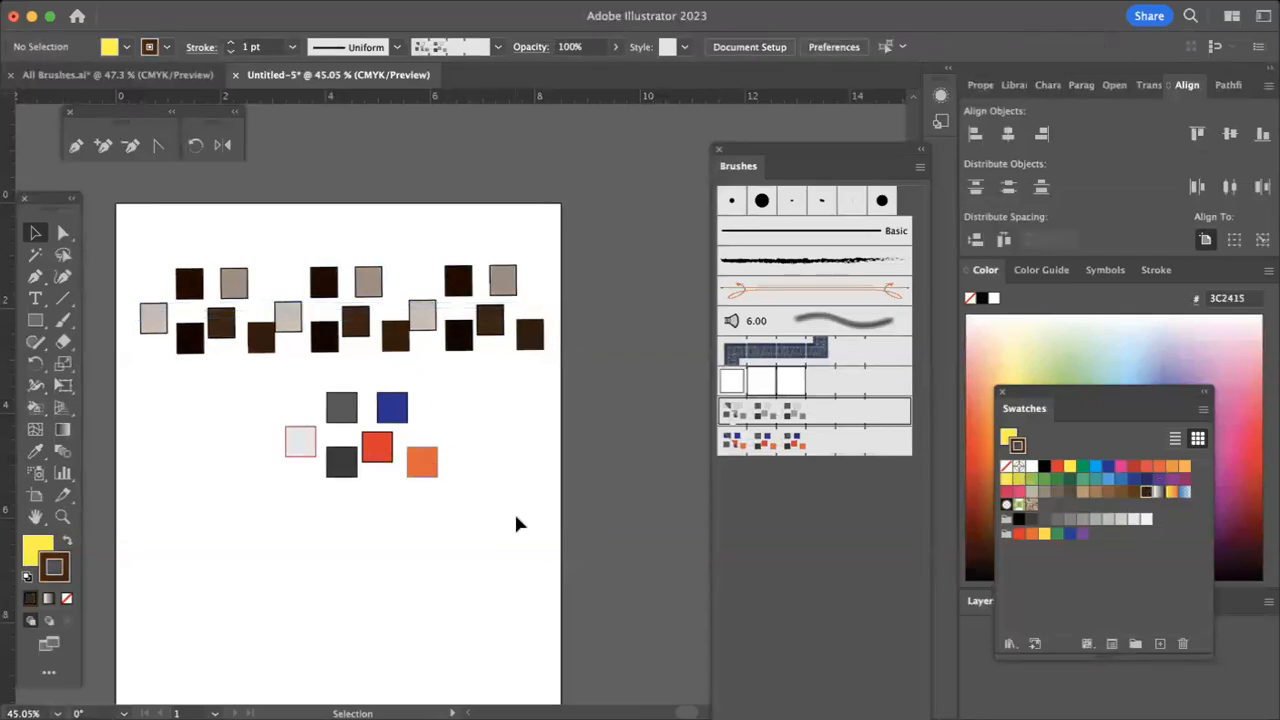
# Switch to the All Brushes.ai document and look over its artboard of decorative stitch brush samples
pyautogui.hscroll(-2, 516, 516)
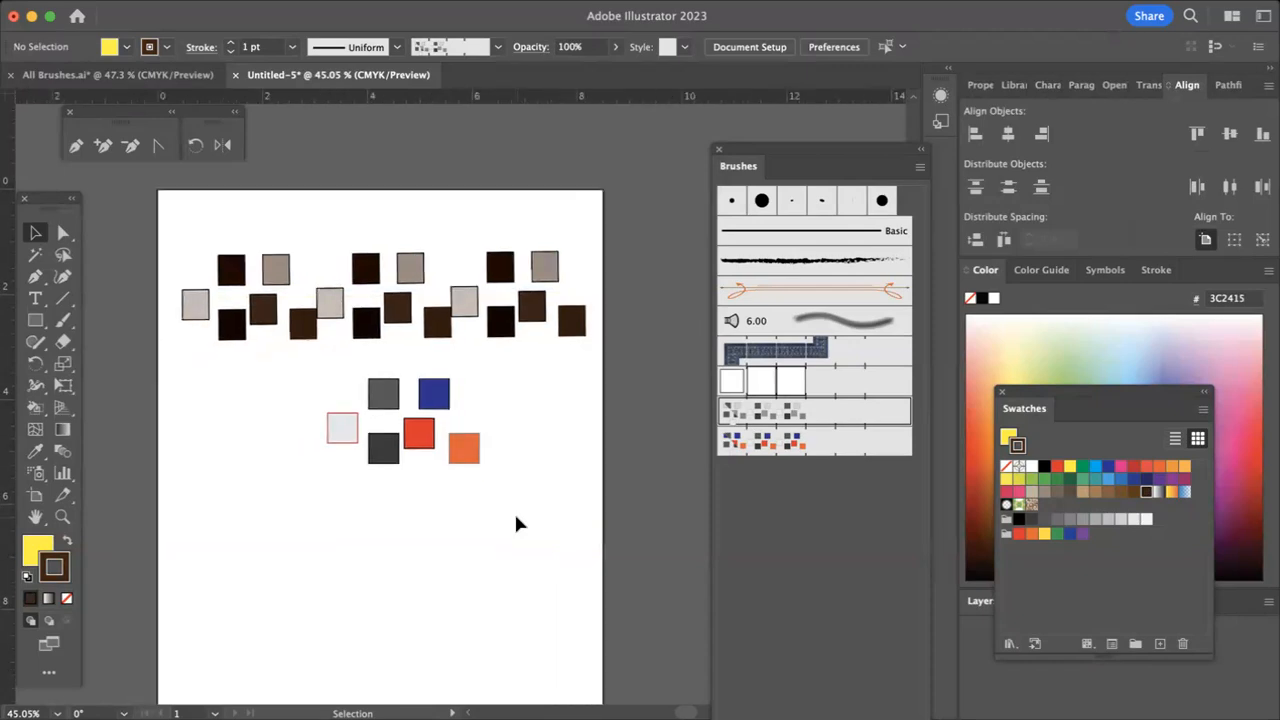
pyautogui.hscroll(-3, 516, 524)
pyautogui.scroll(-2, 516, 524)
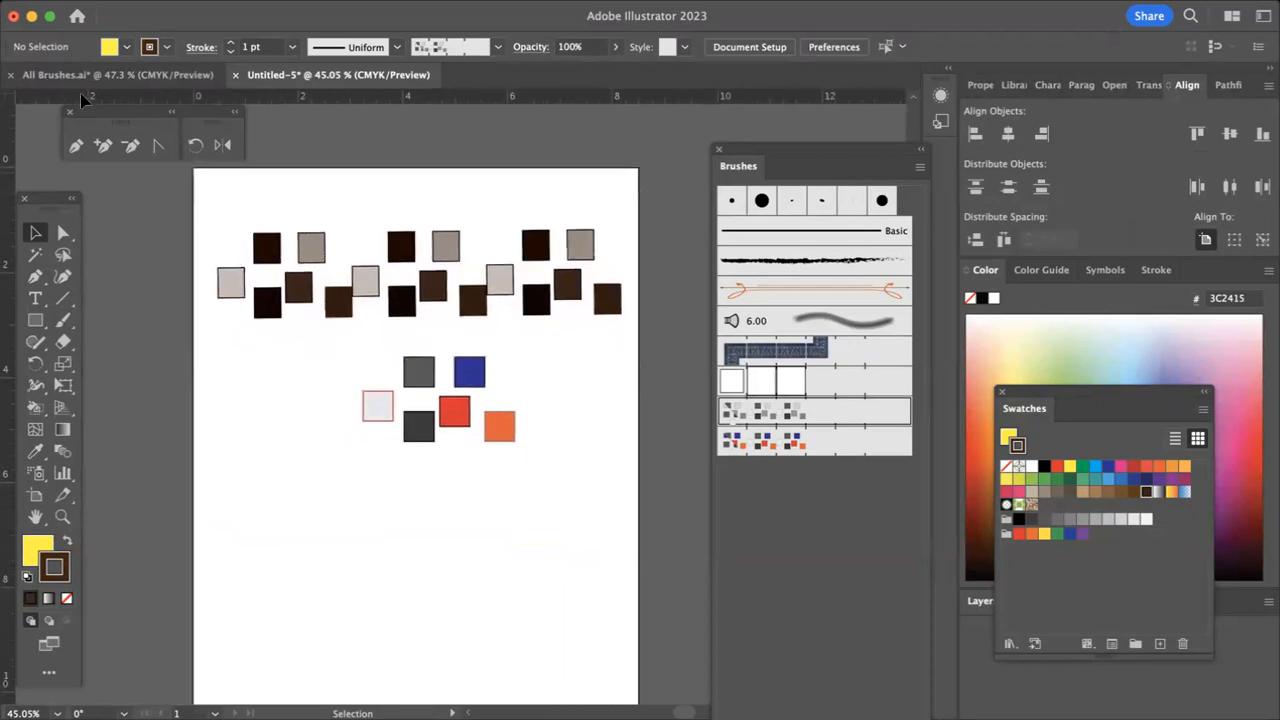
pyautogui.click(141, 79)
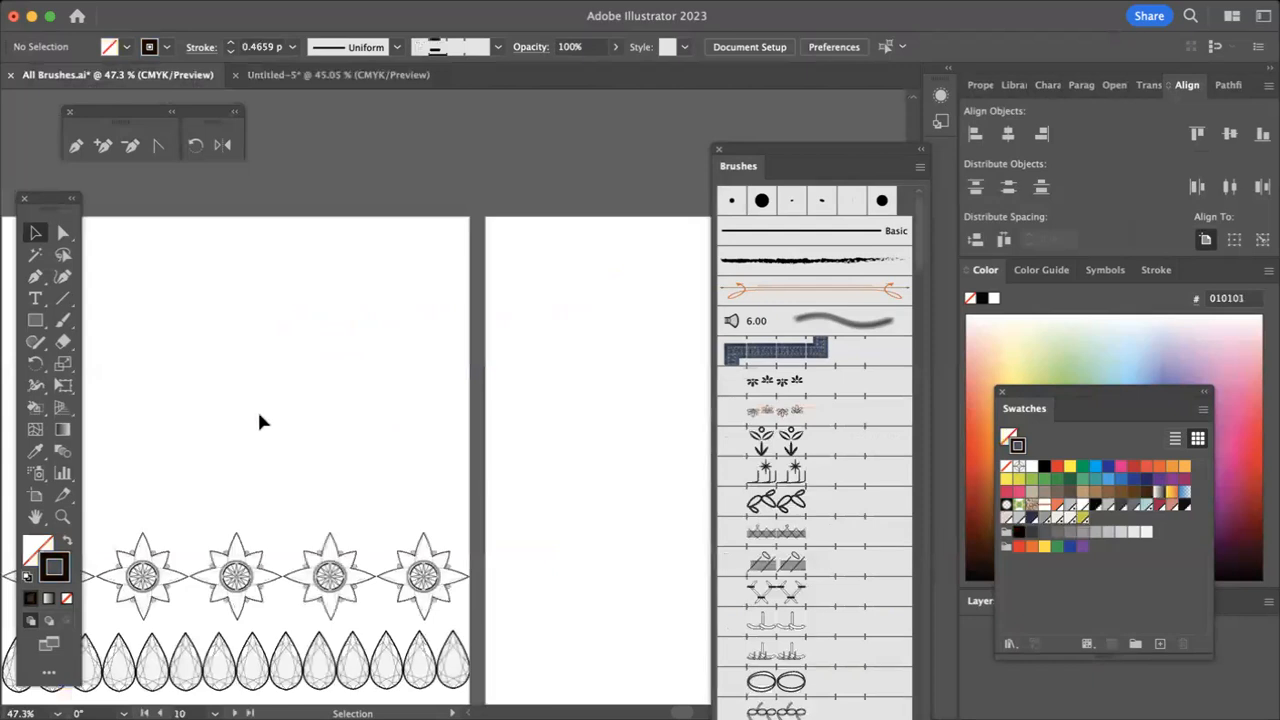
pyautogui.scroll(-10, 258, 420)
pyautogui.hscroll(2, 258, 420)
pyautogui.scroll(-8, 258, 420)
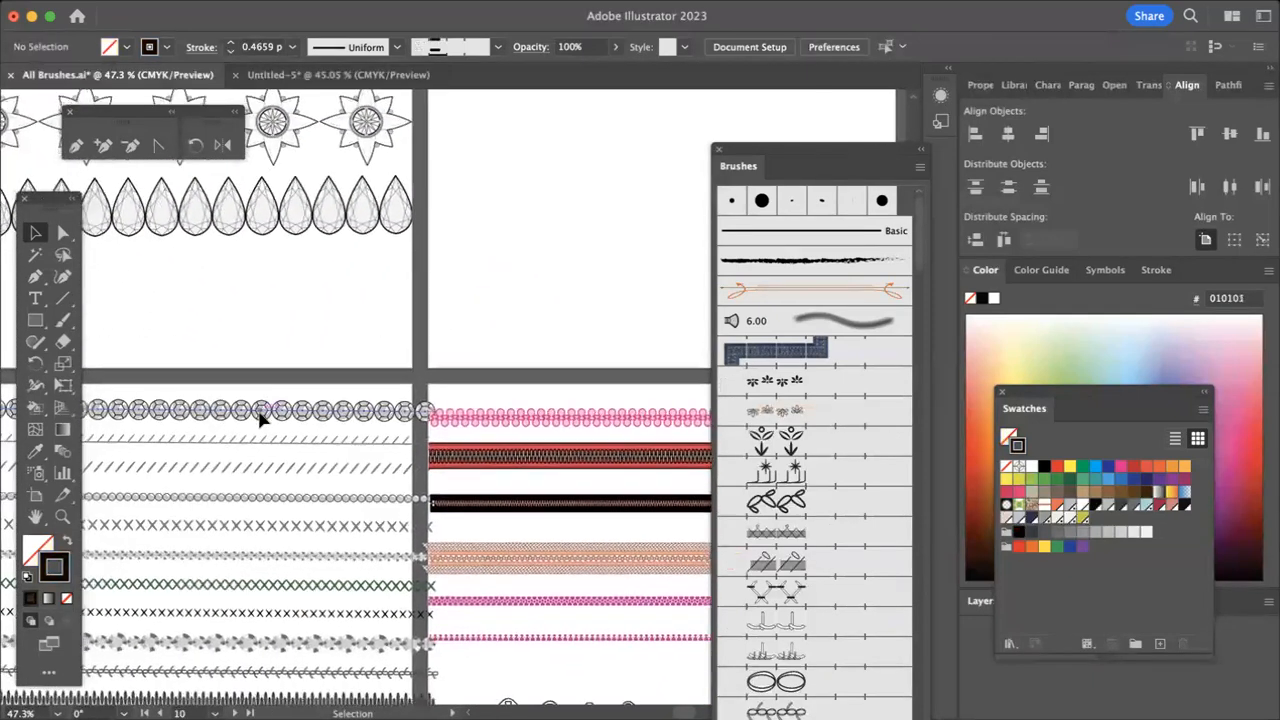
pyautogui.scroll(-9, 258, 420)
pyautogui.hscroll(-6, 258, 420)
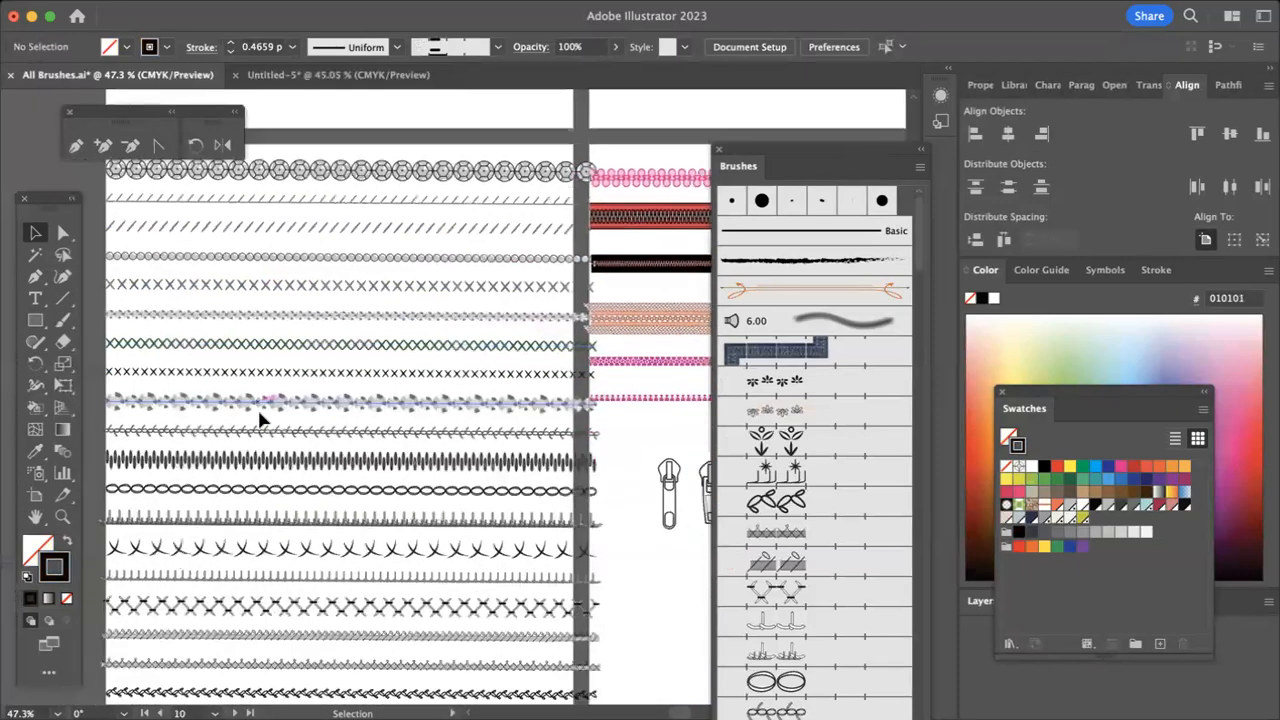
pyautogui.scroll(-2, 260, 421)
pyautogui.scroll(-1, 260, 421)
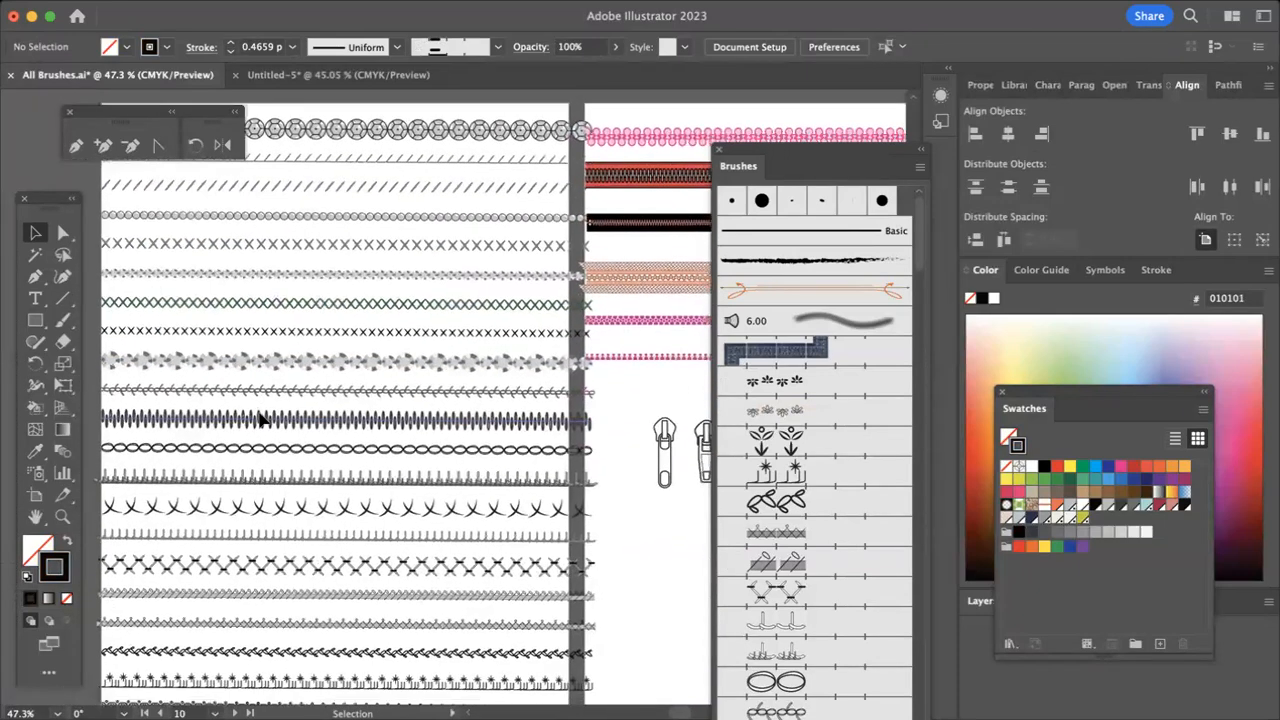
pyautogui.scroll(-2, 260, 421)
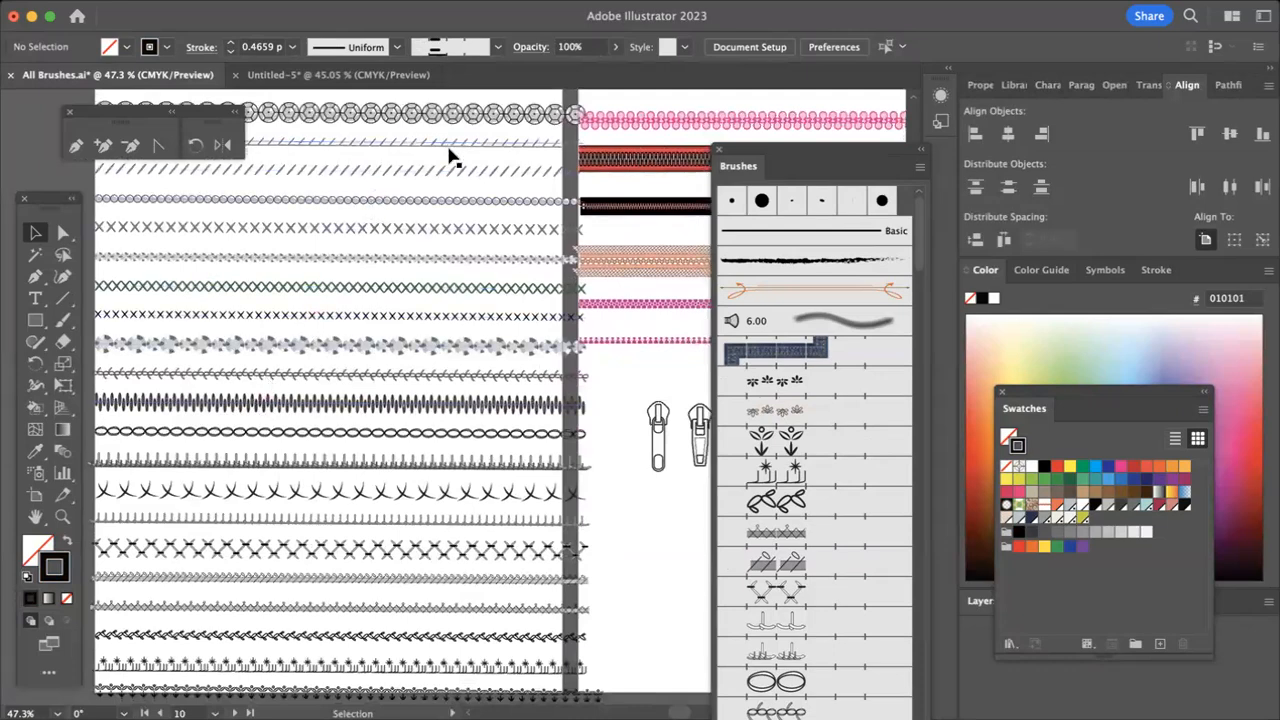
# Look through the zipper, zigzag stitch, chain, braid and lace brush samples on the neighboring artboards
pyautogui.hscroll(10, 450, 157)
pyautogui.scroll(3, 450, 157)
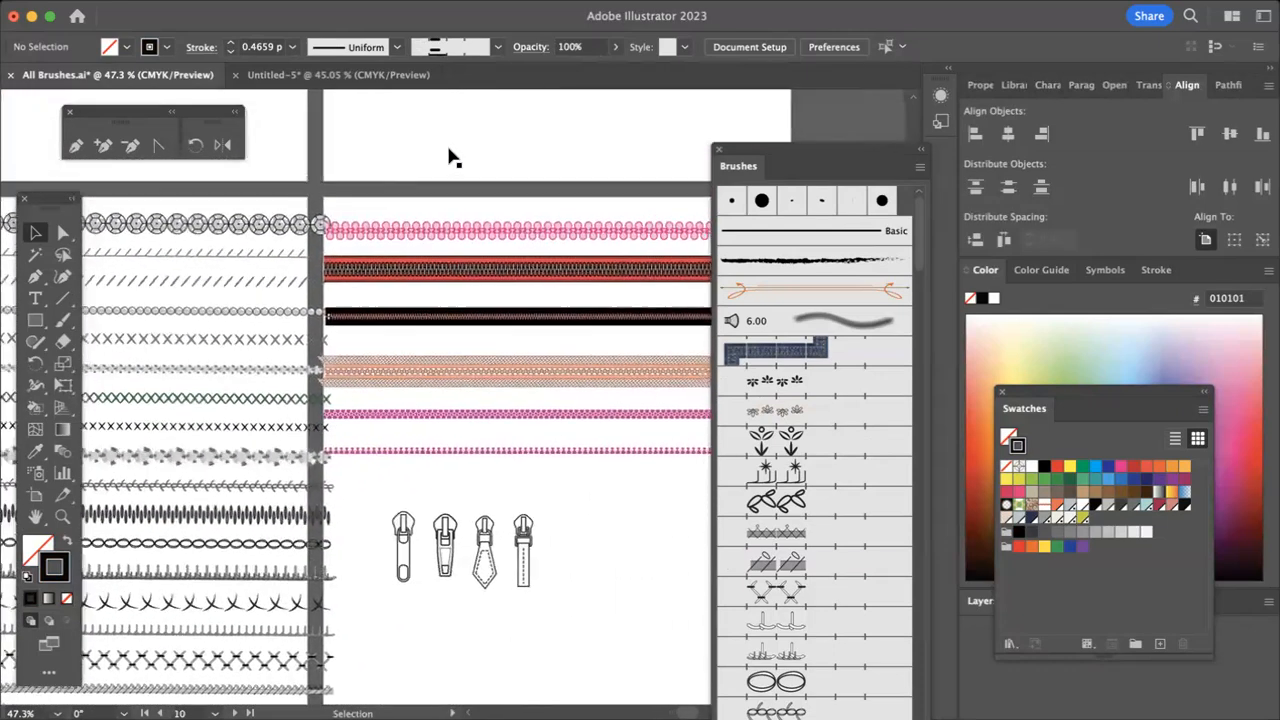
pyautogui.hscroll(2, 450, 157)
pyautogui.scroll(1, 450, 157)
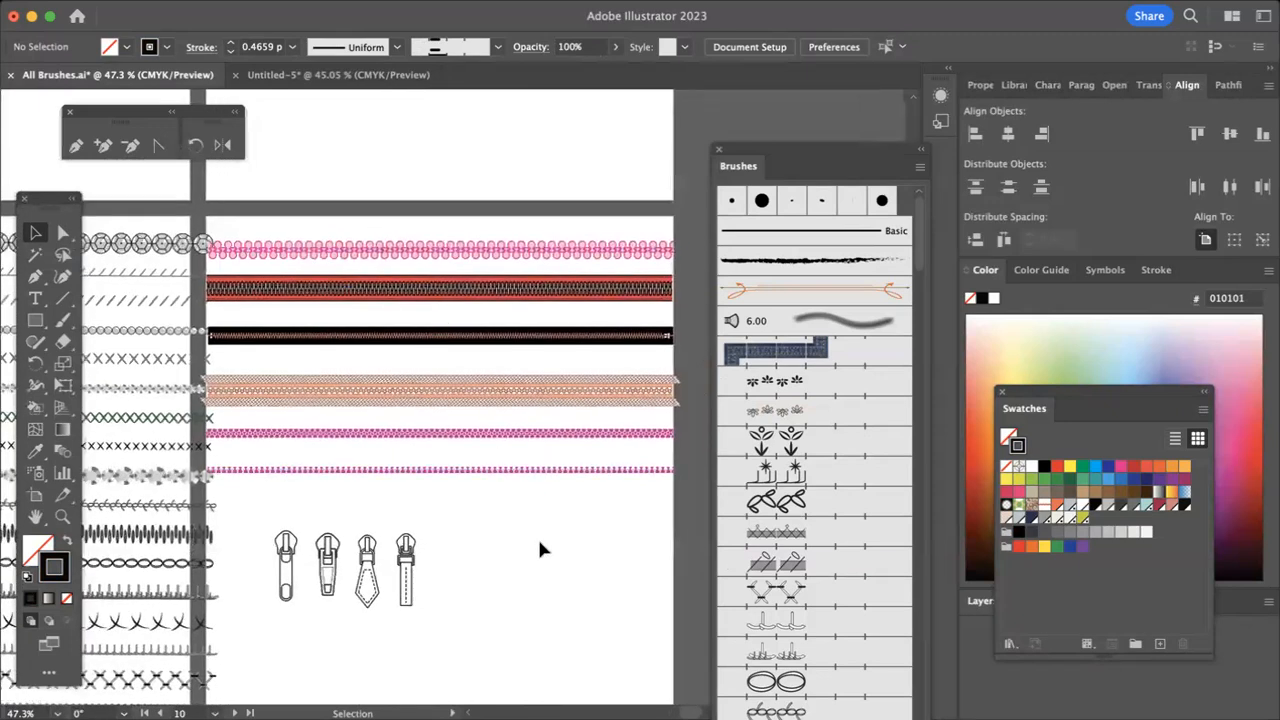
pyautogui.scroll(-5, 539, 546)
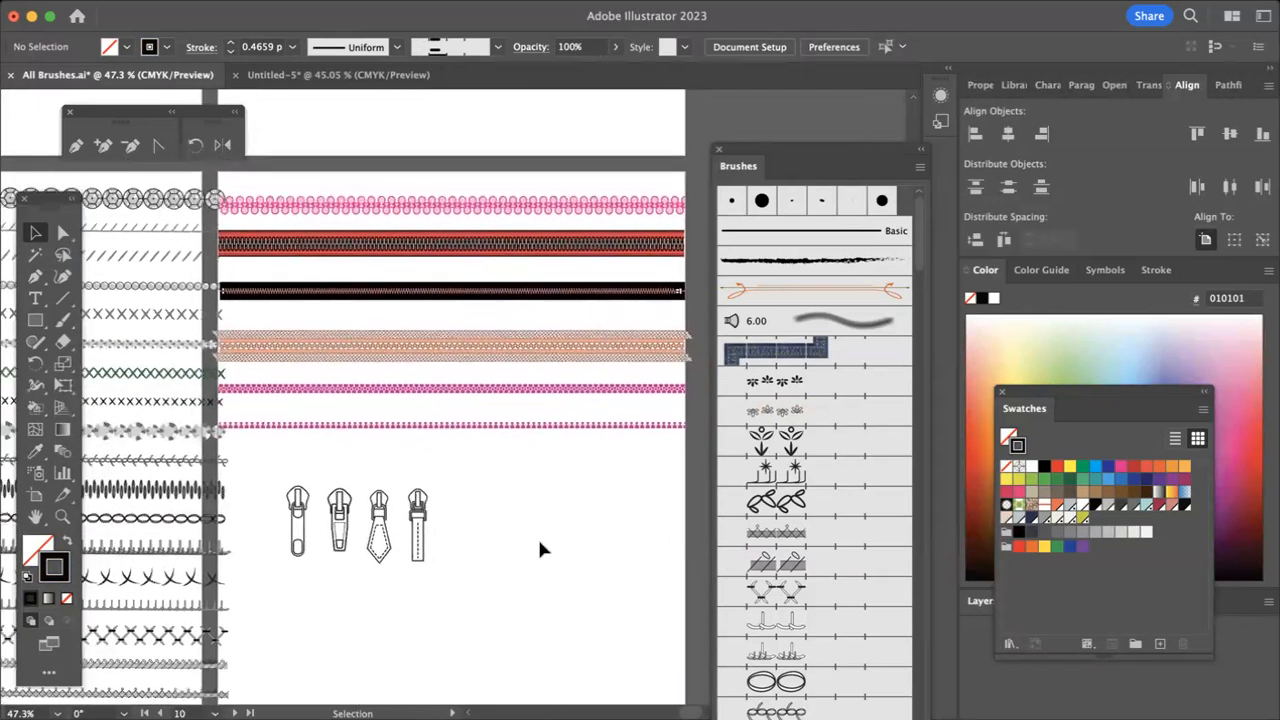
pyautogui.scroll(-4, 539, 548)
pyautogui.hscroll(-2, 539, 548)
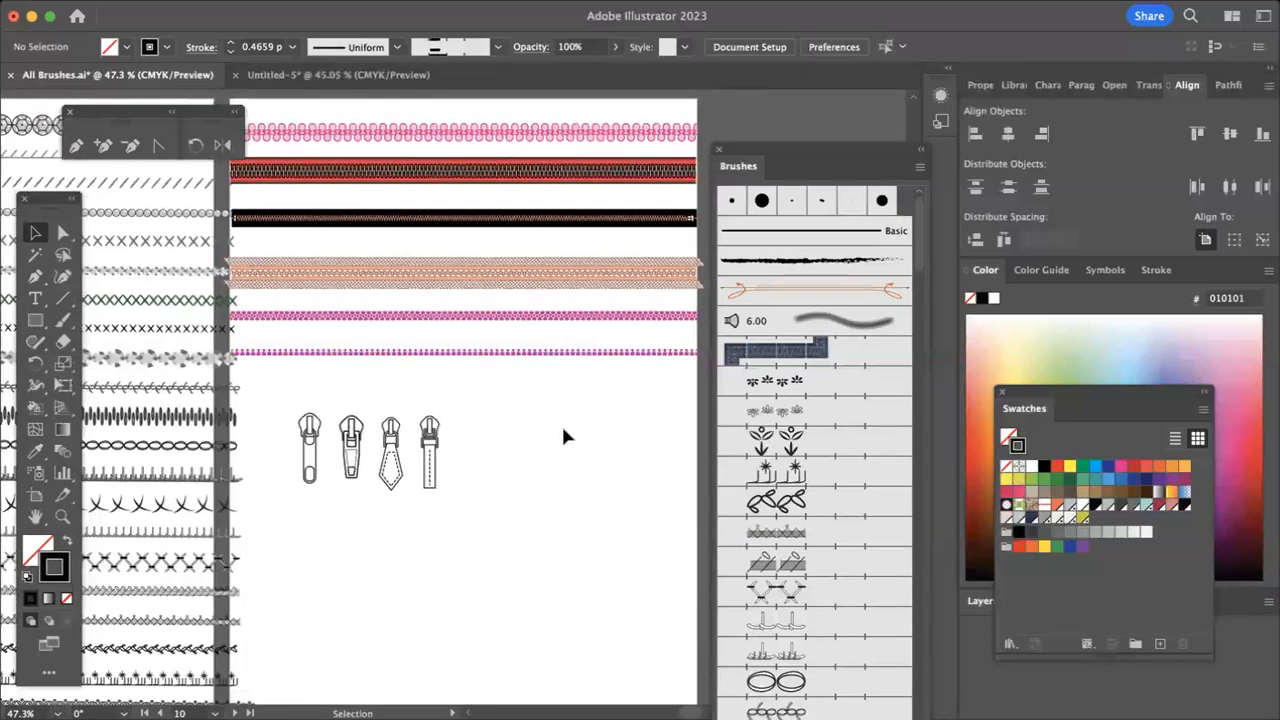
pyautogui.scroll(-1, 556, 455)
pyautogui.scroll(-10, 556, 461)
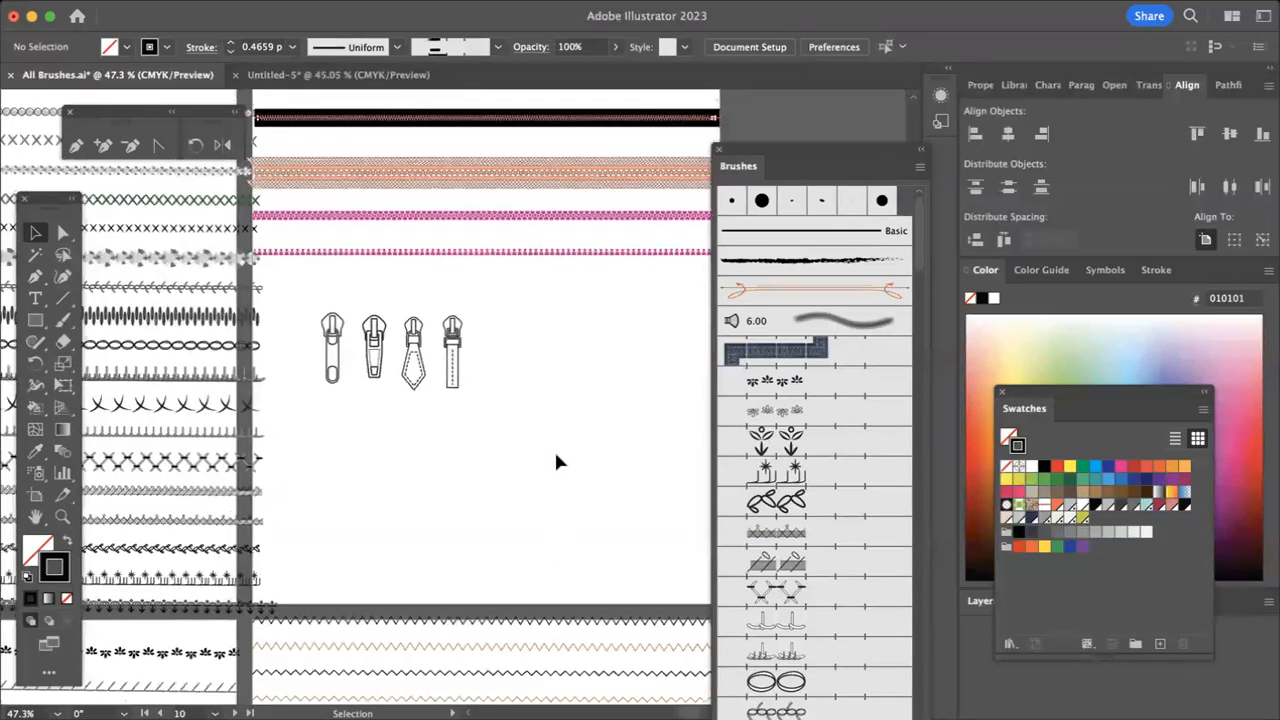
pyautogui.scroll(-9, 556, 461)
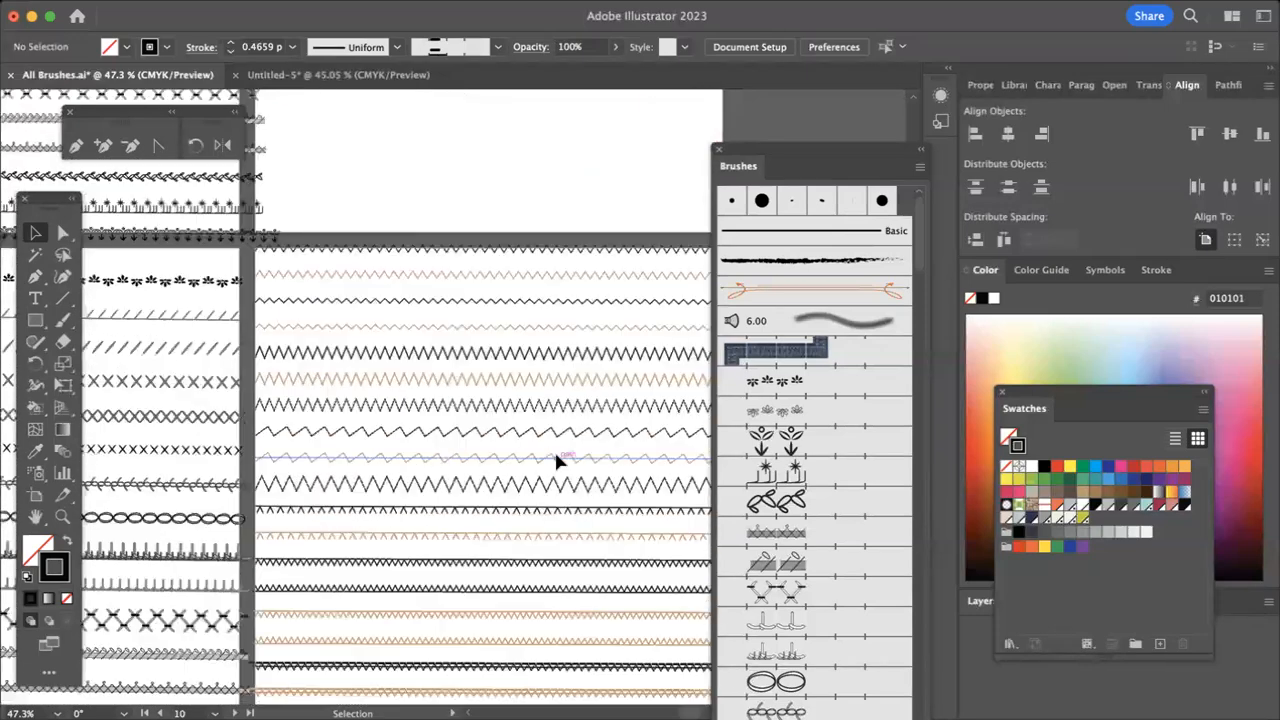
pyautogui.scroll(-14, 556, 461)
pyautogui.hscroll(-9, 556, 461)
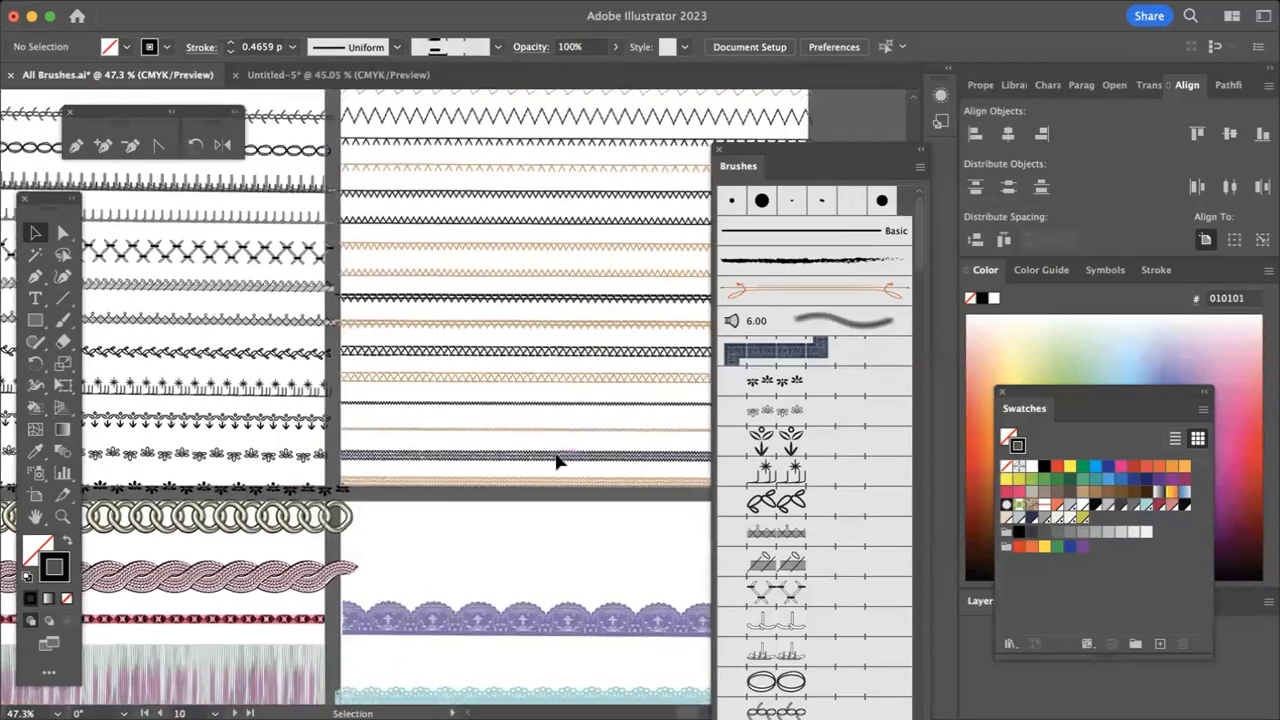
pyautogui.hscroll(-8, 556, 461)
pyautogui.scroll(3, 556, 461)
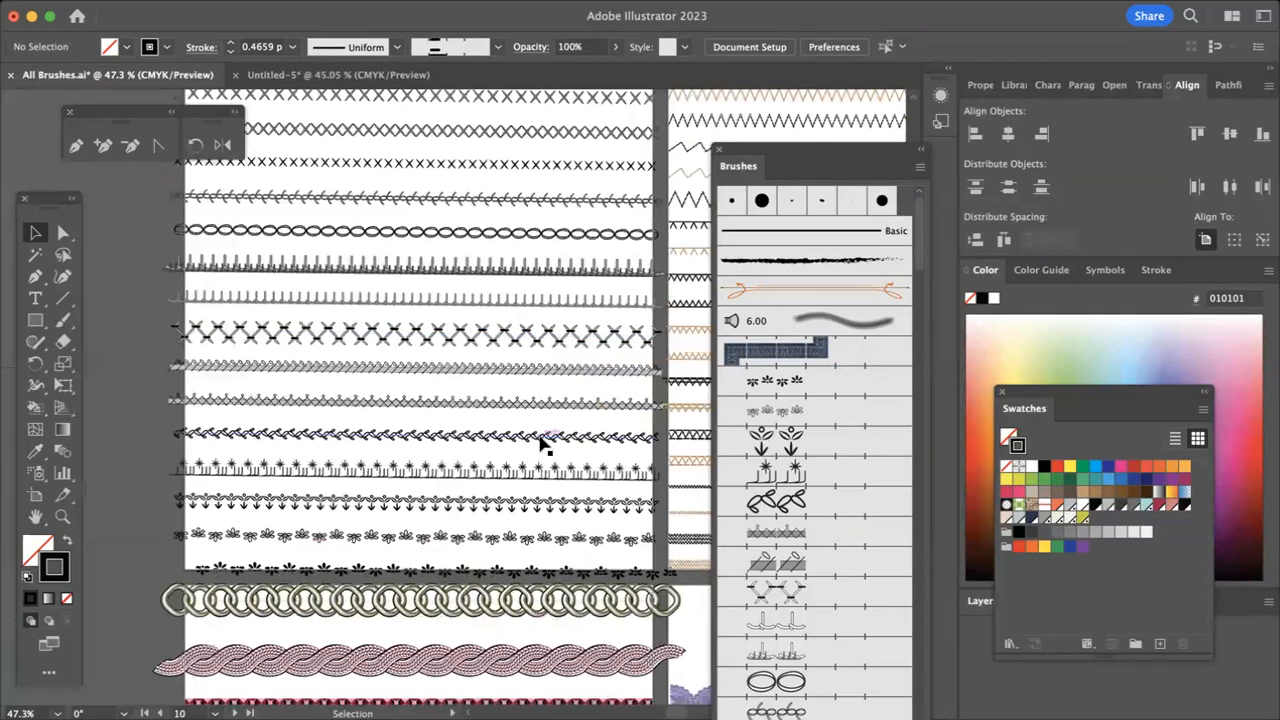
# Look through the chain, fringe, beaded trim and lace brush samples on the lower artboards
pyautogui.scroll(-1, 543, 443)
pyautogui.hscroll(1, 543, 443)
pyautogui.scroll(-3, 543, 443)
pyautogui.hscroll(5, 543, 443)
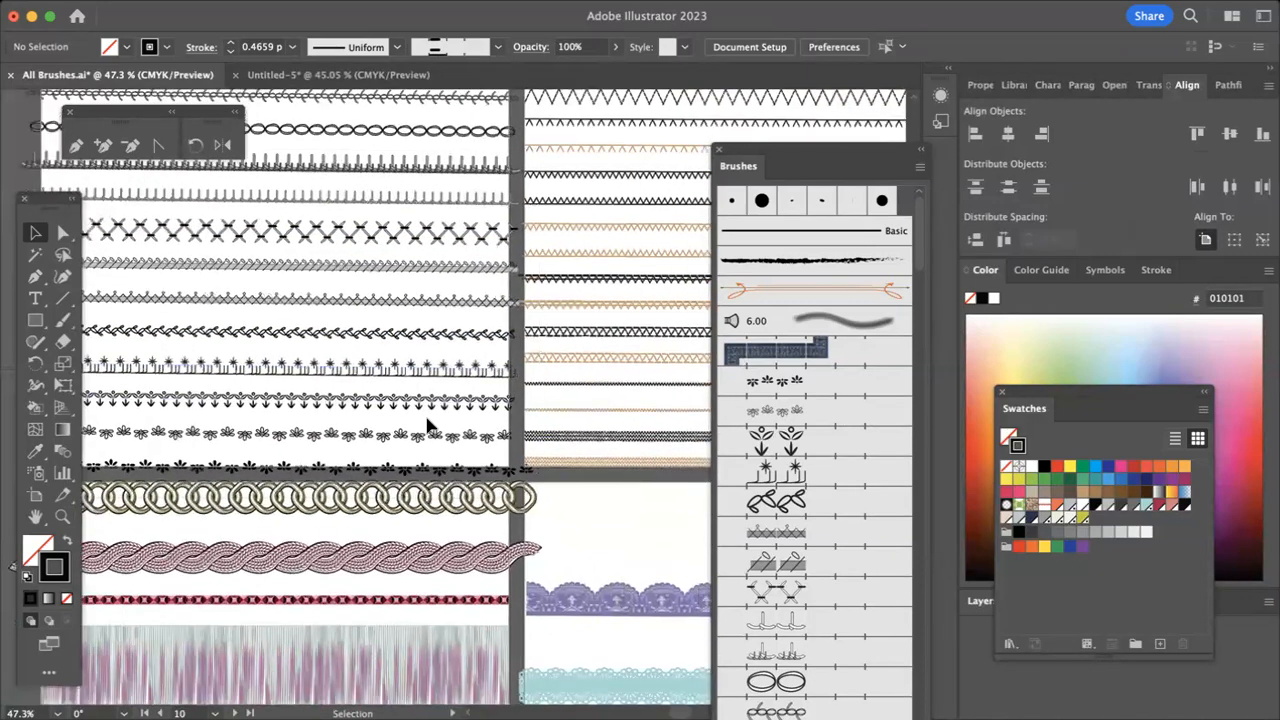
pyautogui.scroll(-10, 428, 425)
pyautogui.hscroll(6, 428, 425)
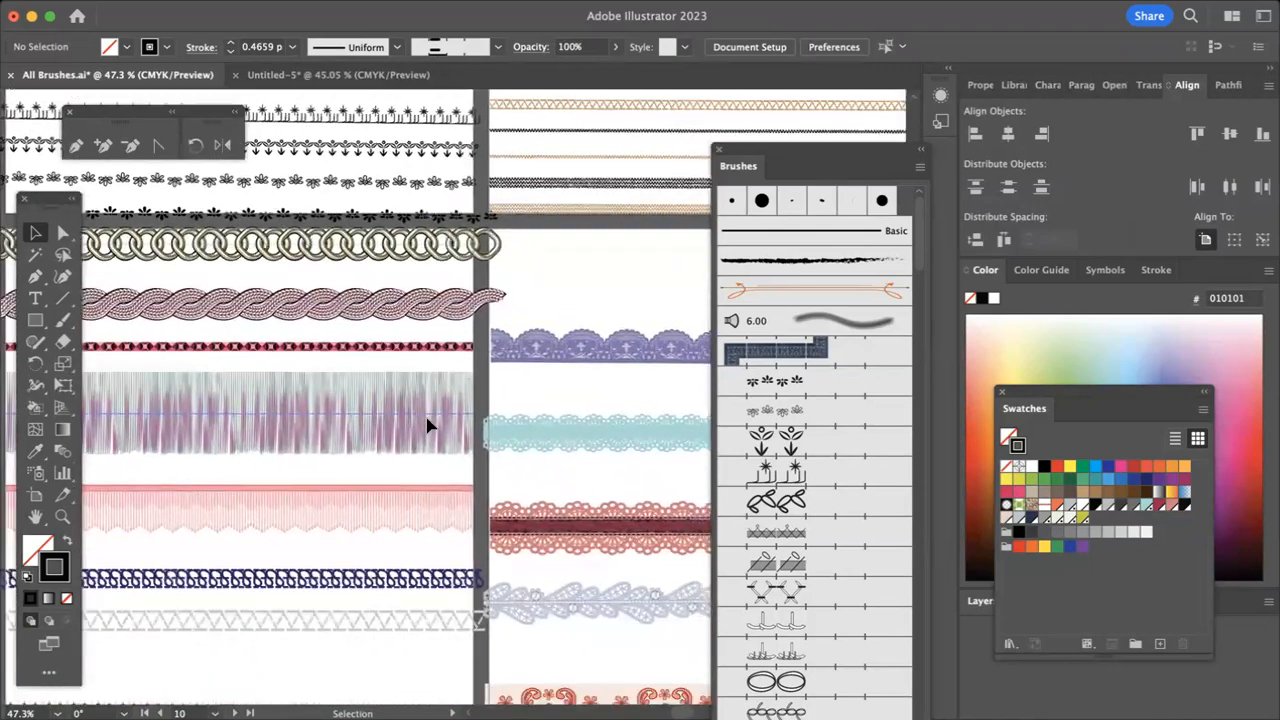
pyautogui.scroll(-2, 546, 466)
pyautogui.hscroll(4, 546, 466)
pyautogui.scroll(-1, 499, 530)
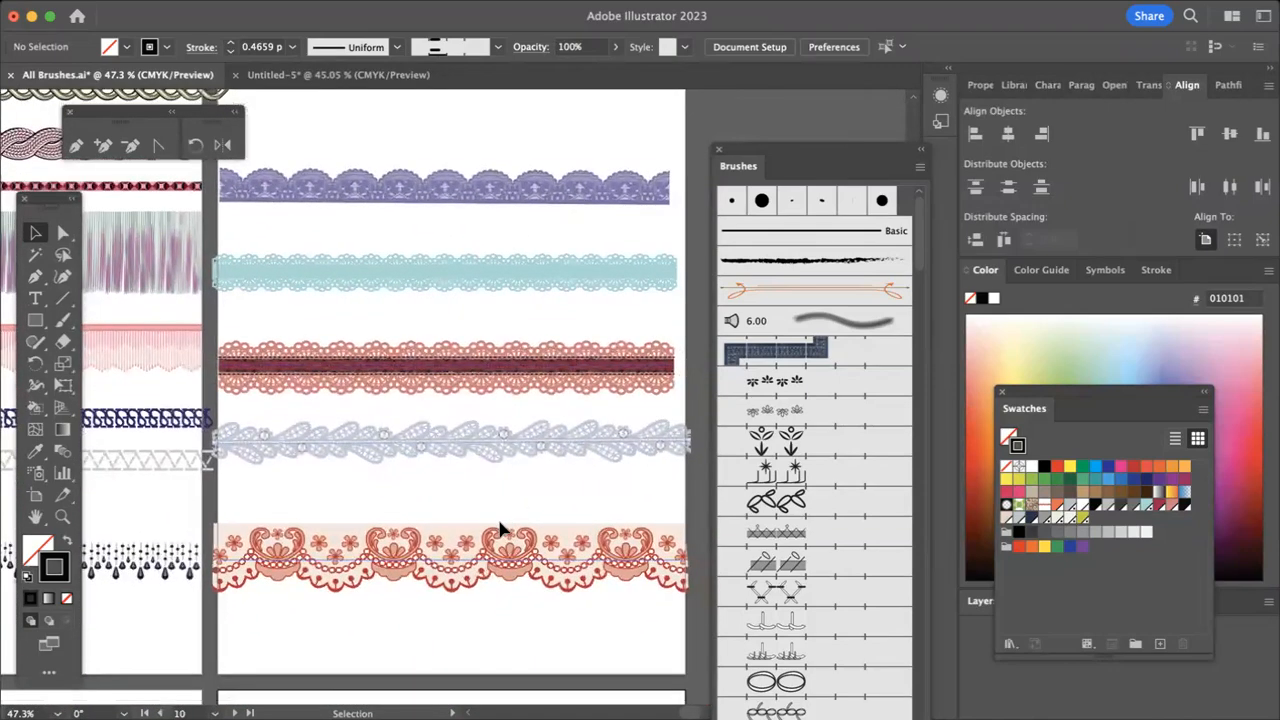
pyautogui.scroll(-2, 499, 530)
pyautogui.hscroll(-1, 499, 530)
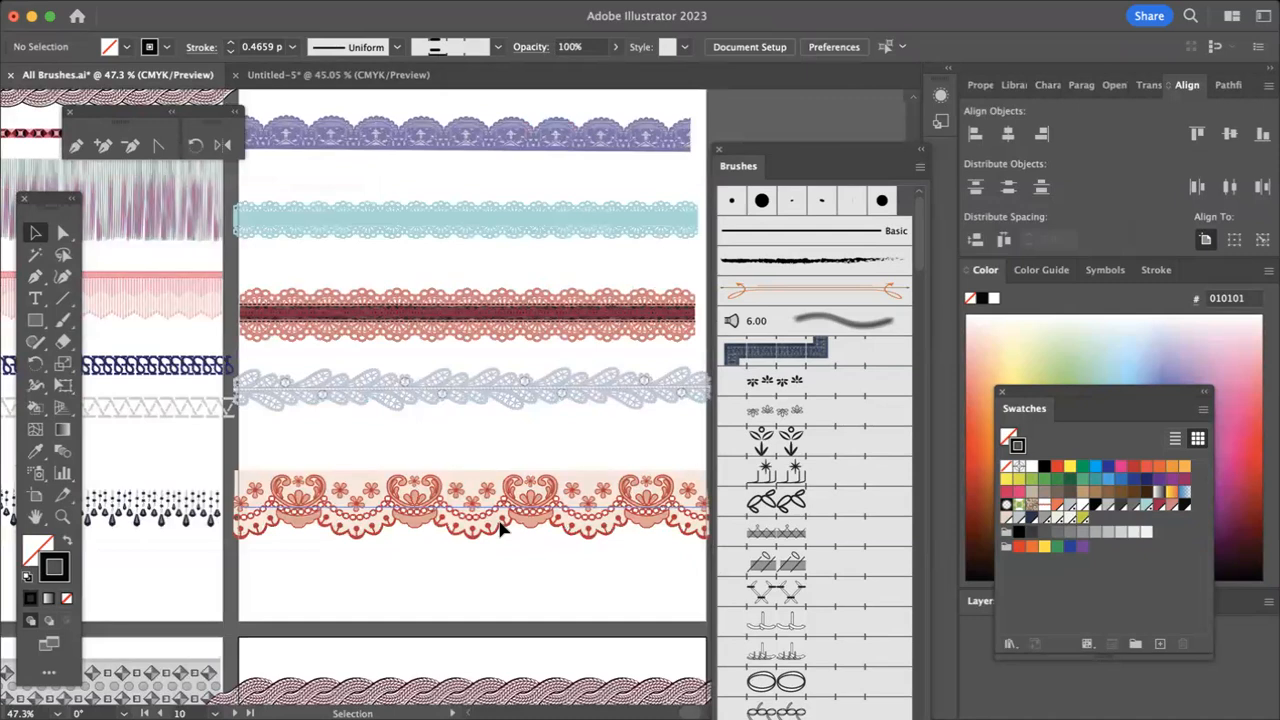
pyautogui.scroll(-3, 500, 530)
pyautogui.hscroll(-2, 500, 530)
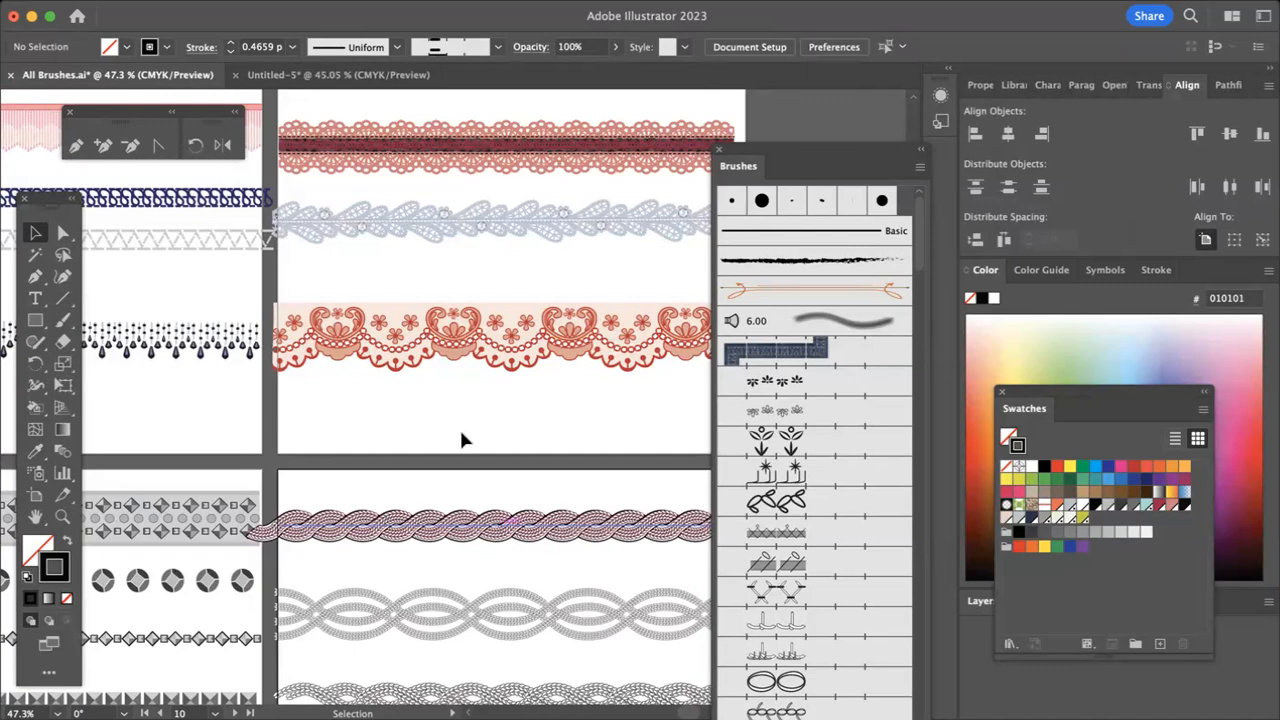
# Examine the cross-stitch and floral border samples and the artboard of rope, knot and braid brush samples
pyautogui.scroll(-15, 460, 440)
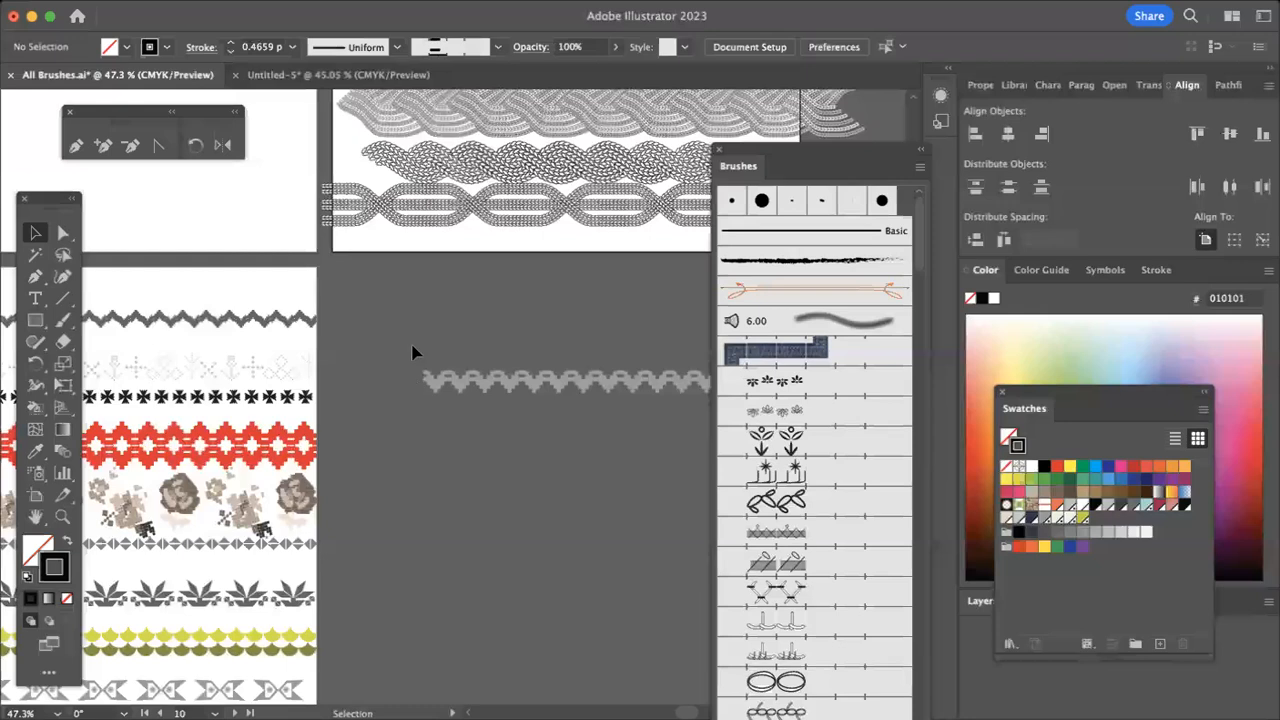
pyautogui.scroll(8, 415, 351)
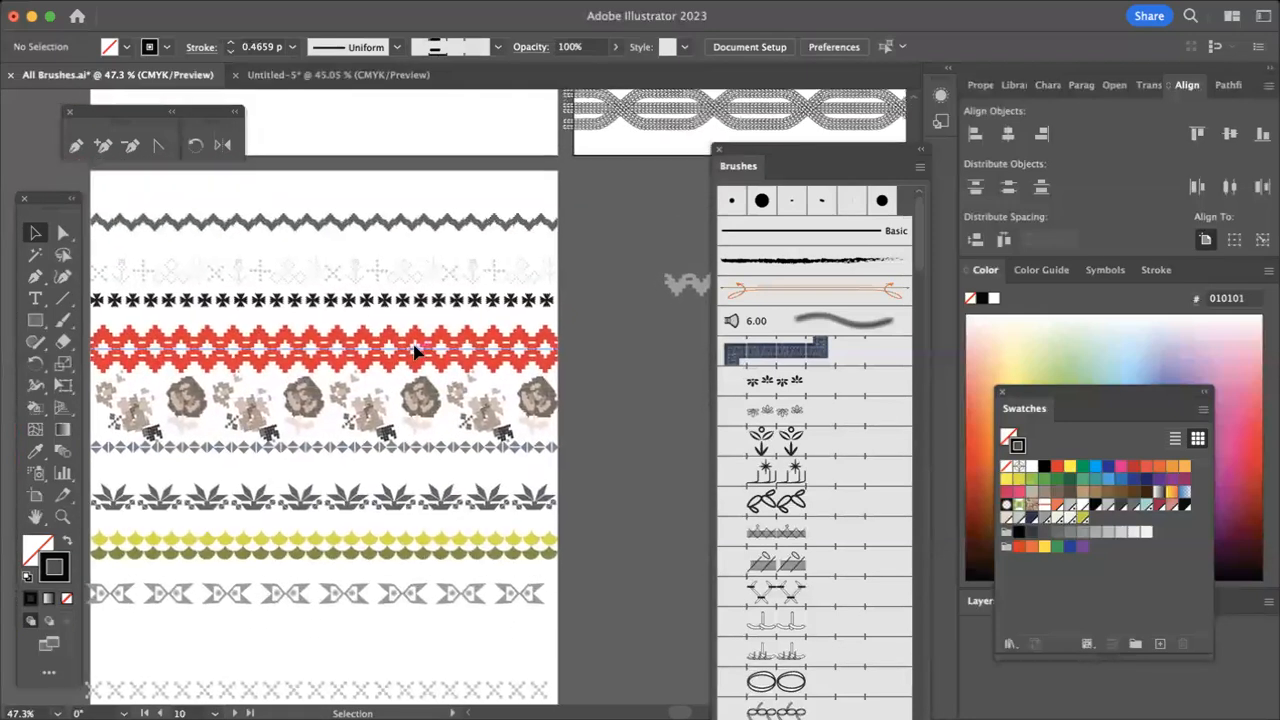
pyautogui.scroll(5, 415, 351)
pyautogui.hscroll(4, 415, 351)
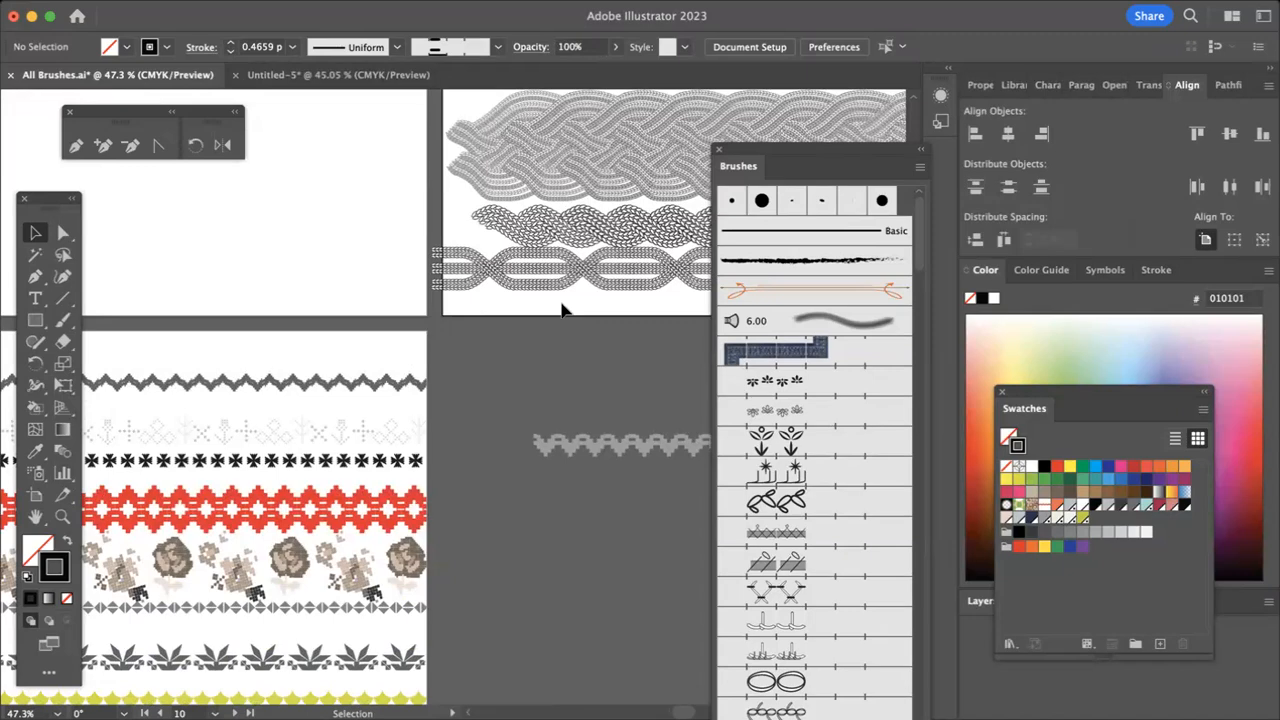
pyautogui.scroll(3, 563, 311)
pyautogui.hscroll(2, 563, 311)
pyautogui.scroll(2, 563, 311)
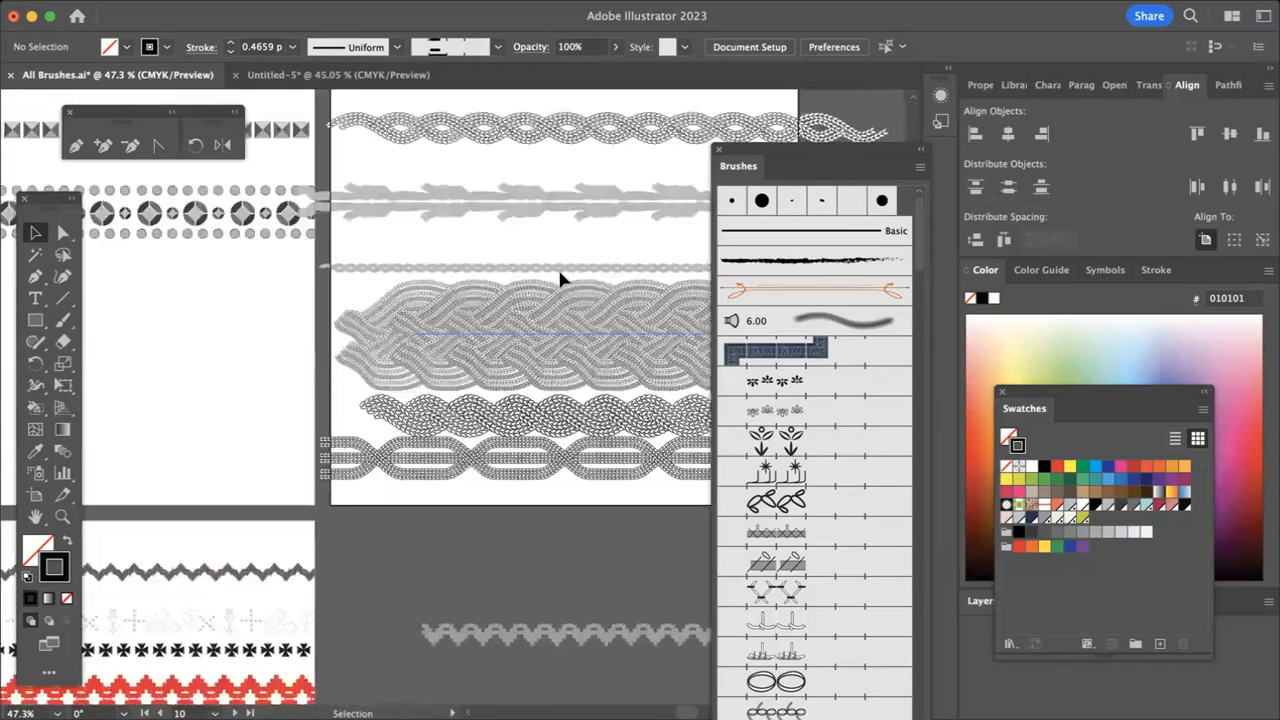
pyautogui.scroll(5, 591, 334)
pyautogui.hscroll(5, 591, 334)
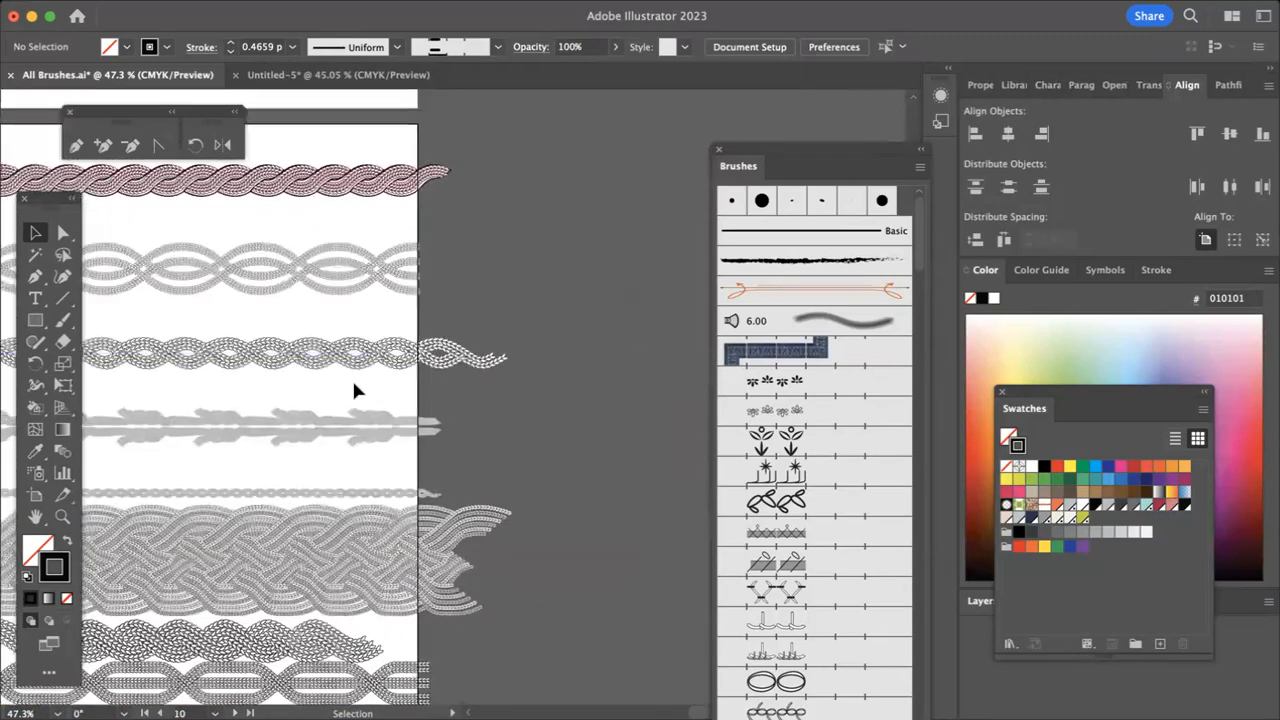
pyautogui.scroll(-1, 353, 390)
pyautogui.hscroll(-2, 353, 390)
pyautogui.scroll(-1, 353, 390)
pyautogui.hscroll(-6, 353, 390)
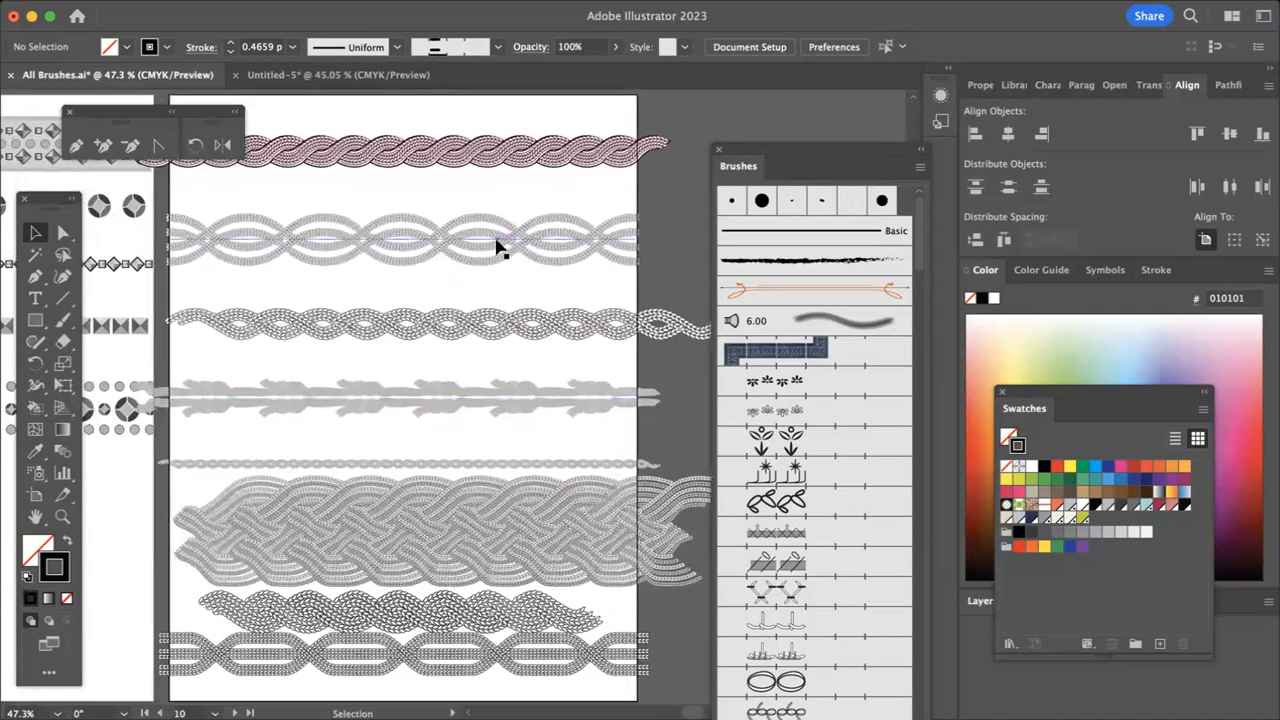
# Select several rope and braid samples in turn to identify their brushes, and look back over the lace and zigzag stitch artboards
pyautogui.click(484, 323)
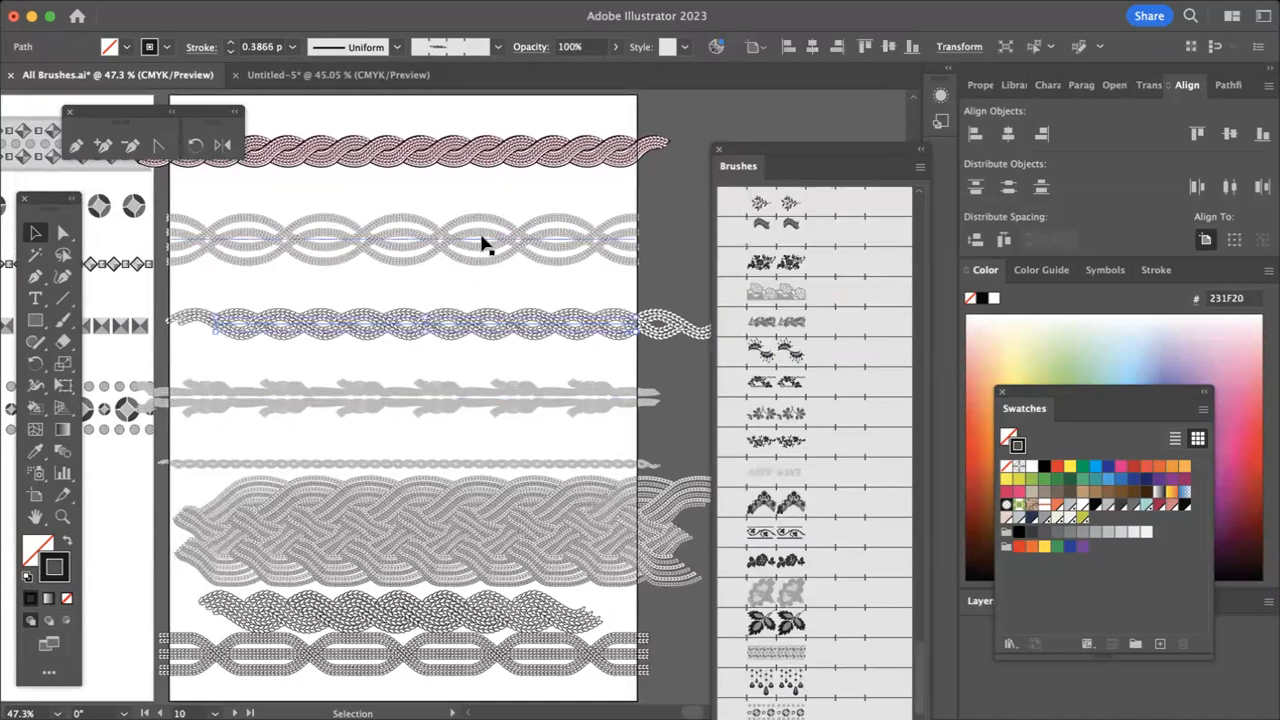
pyautogui.click(514, 152)
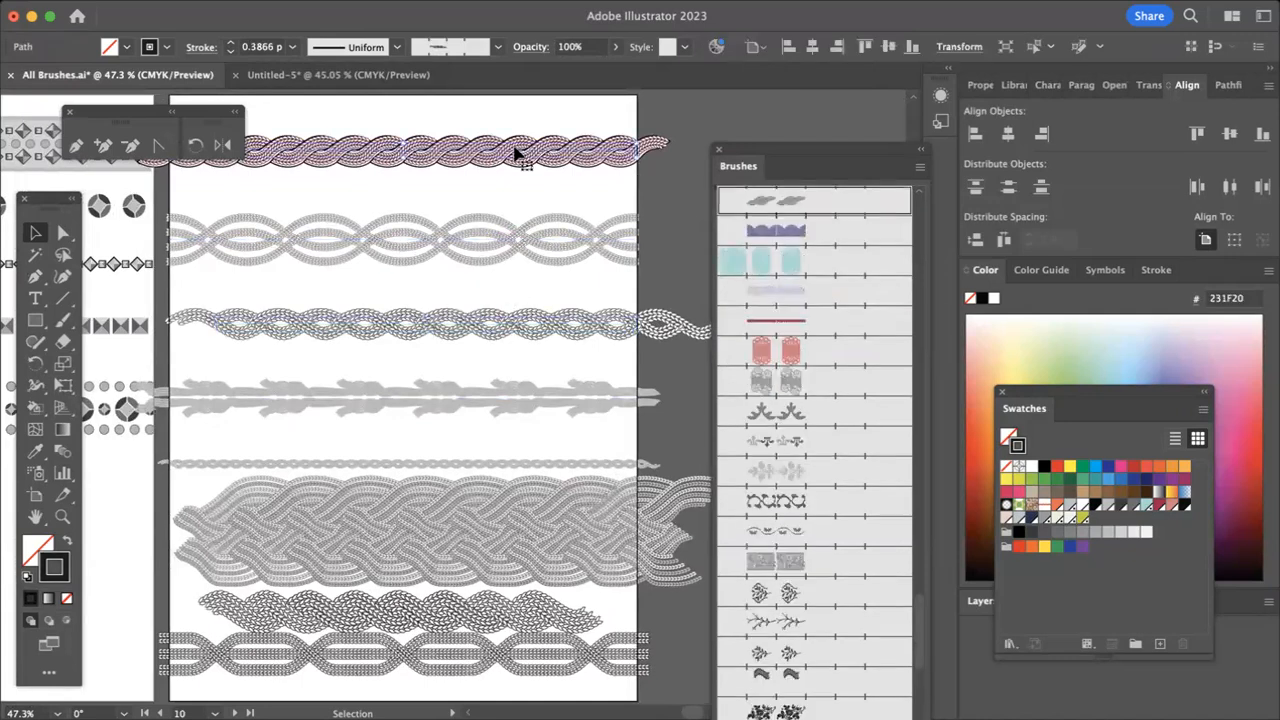
pyautogui.click(487, 238)
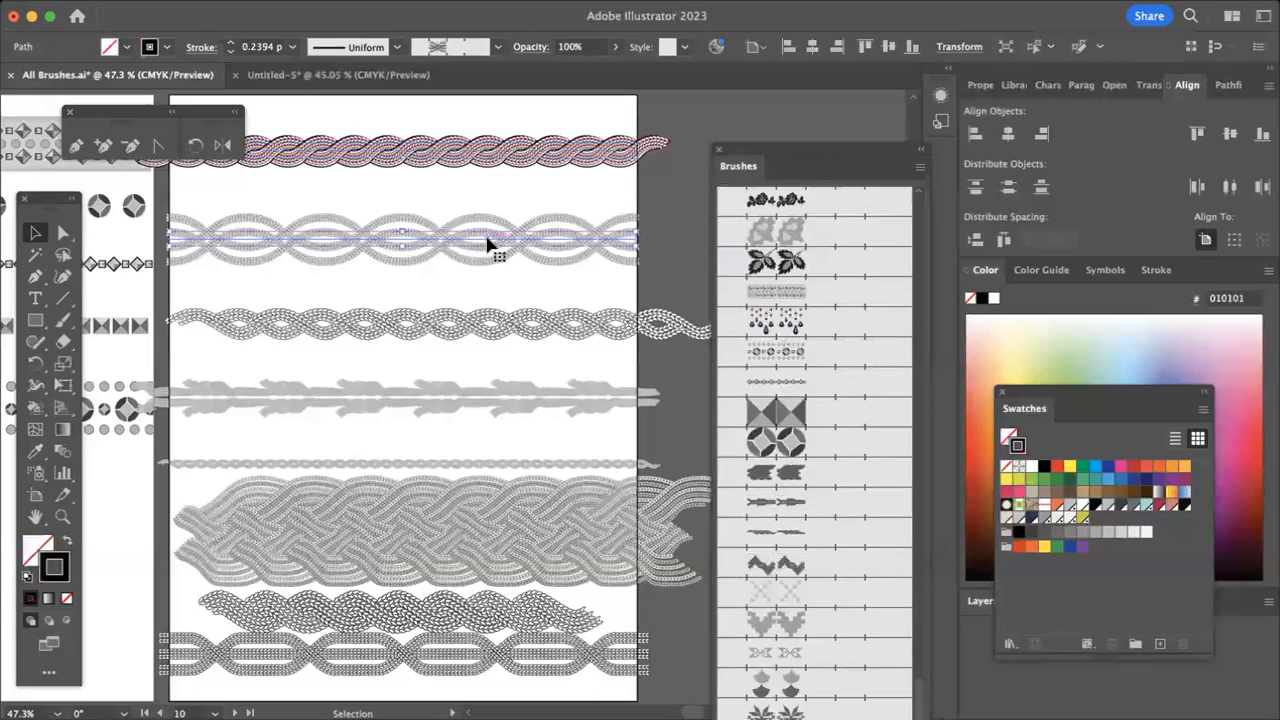
pyautogui.click(490, 543)
pyautogui.scroll(-5, 490, 543)
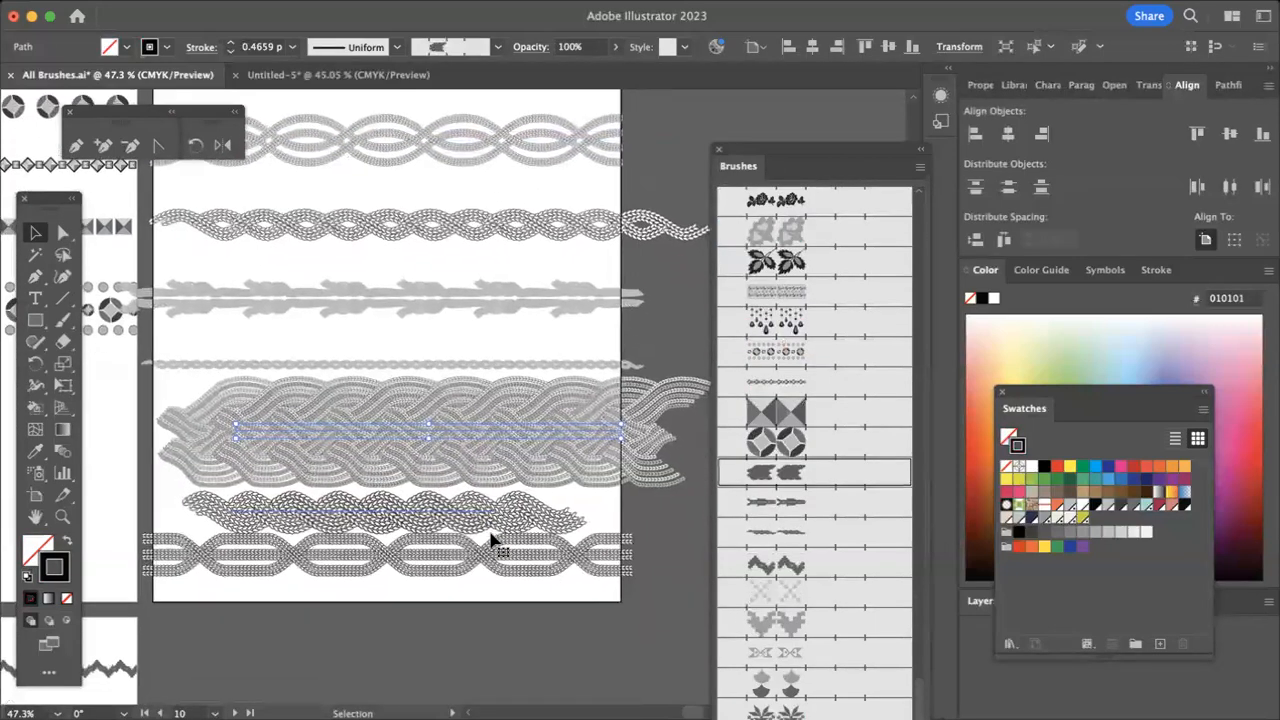
pyautogui.scroll(10, 490, 543)
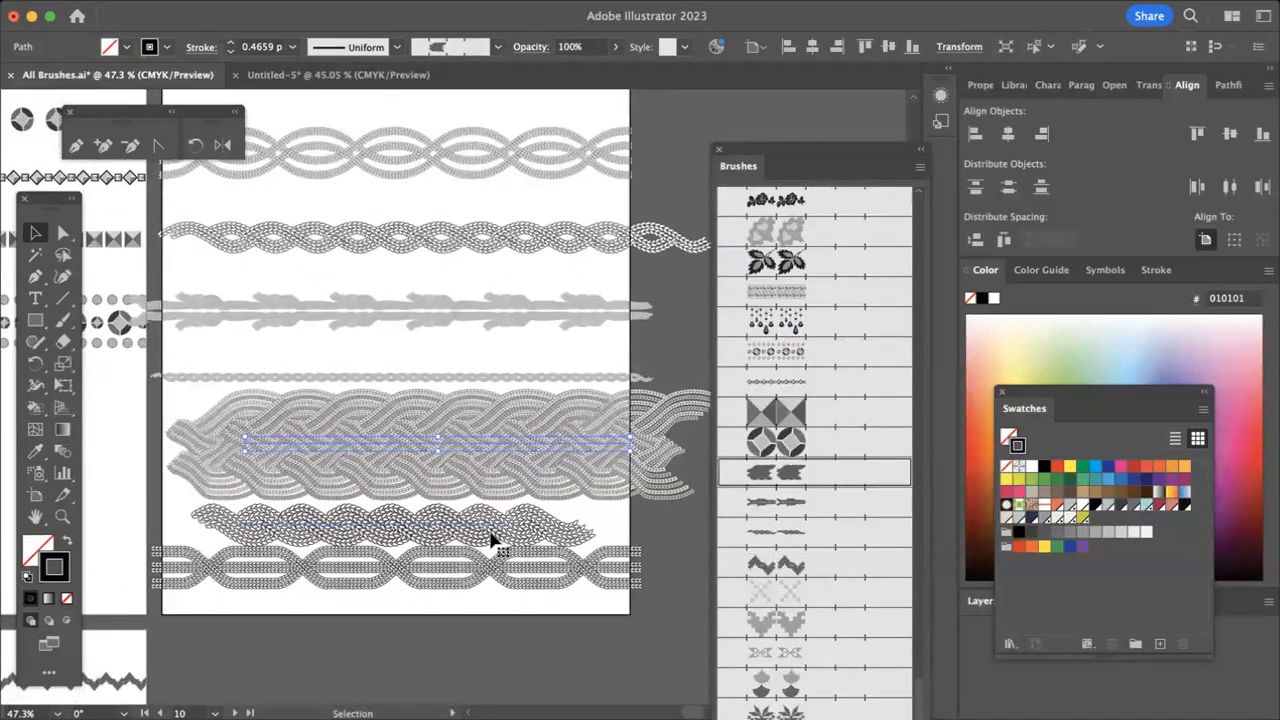
pyautogui.scroll(11, 490, 543)
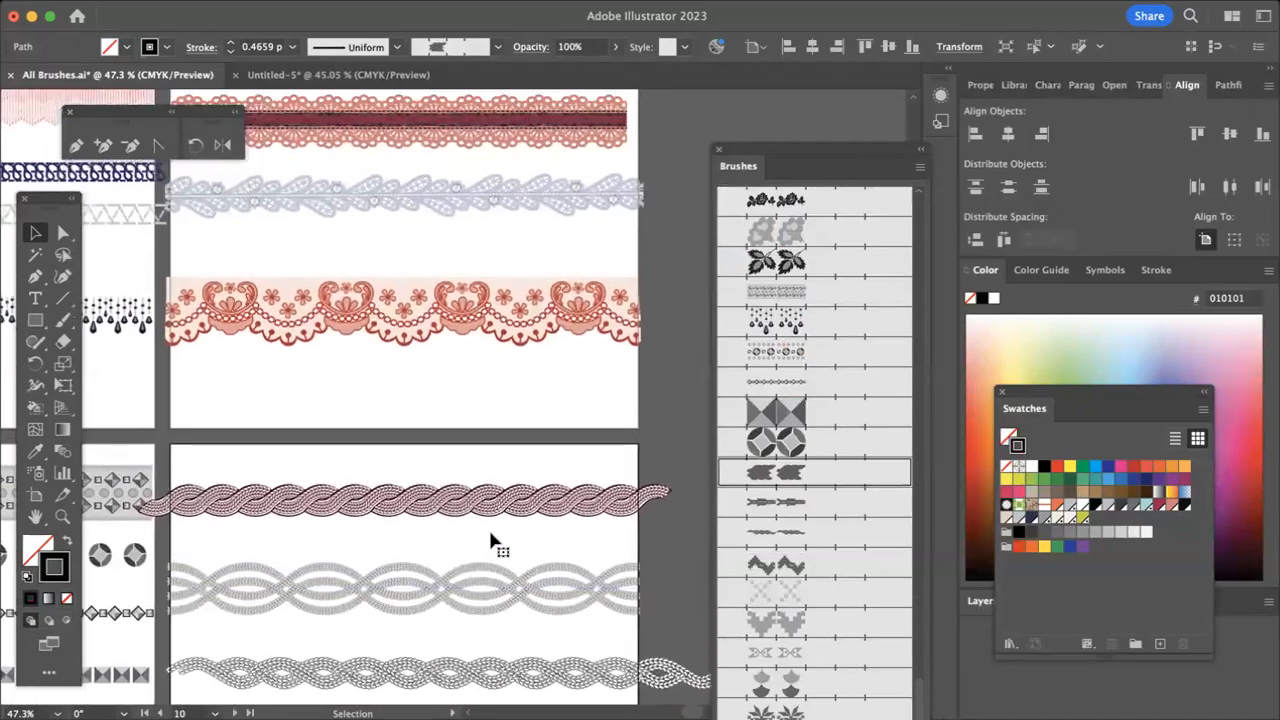
pyautogui.scroll(11, 490, 543)
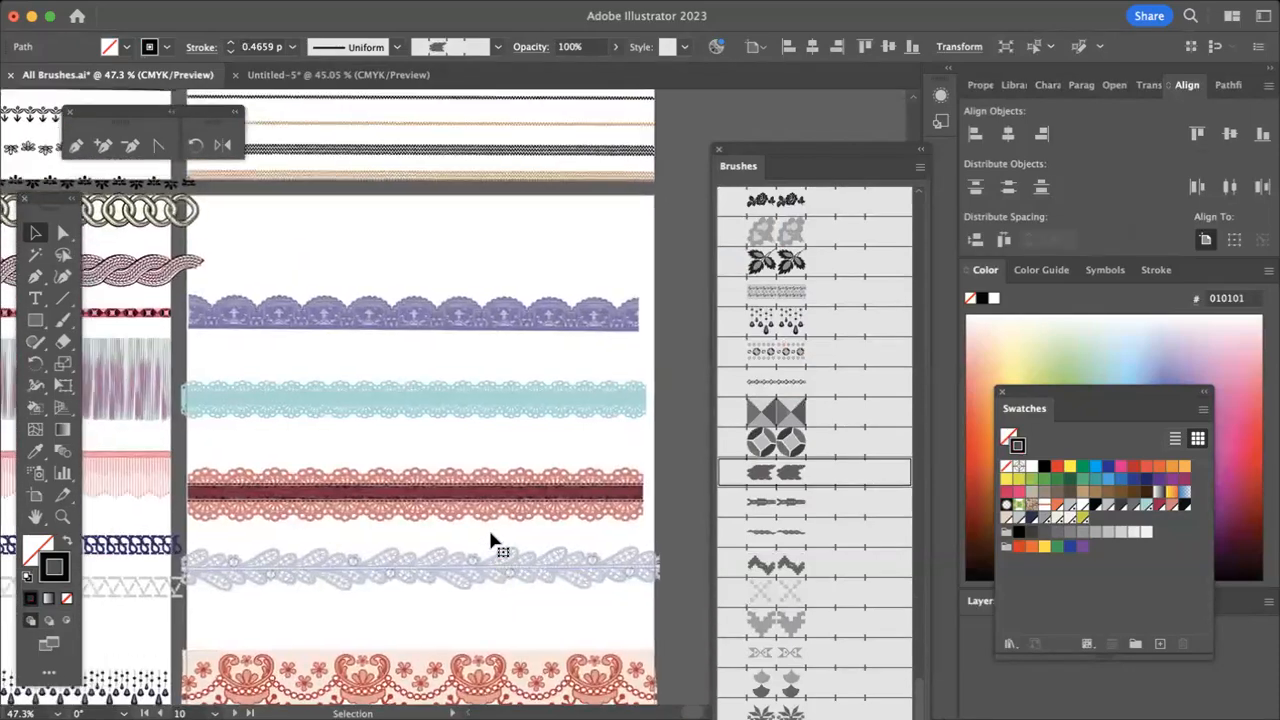
pyautogui.scroll(8, 490, 543)
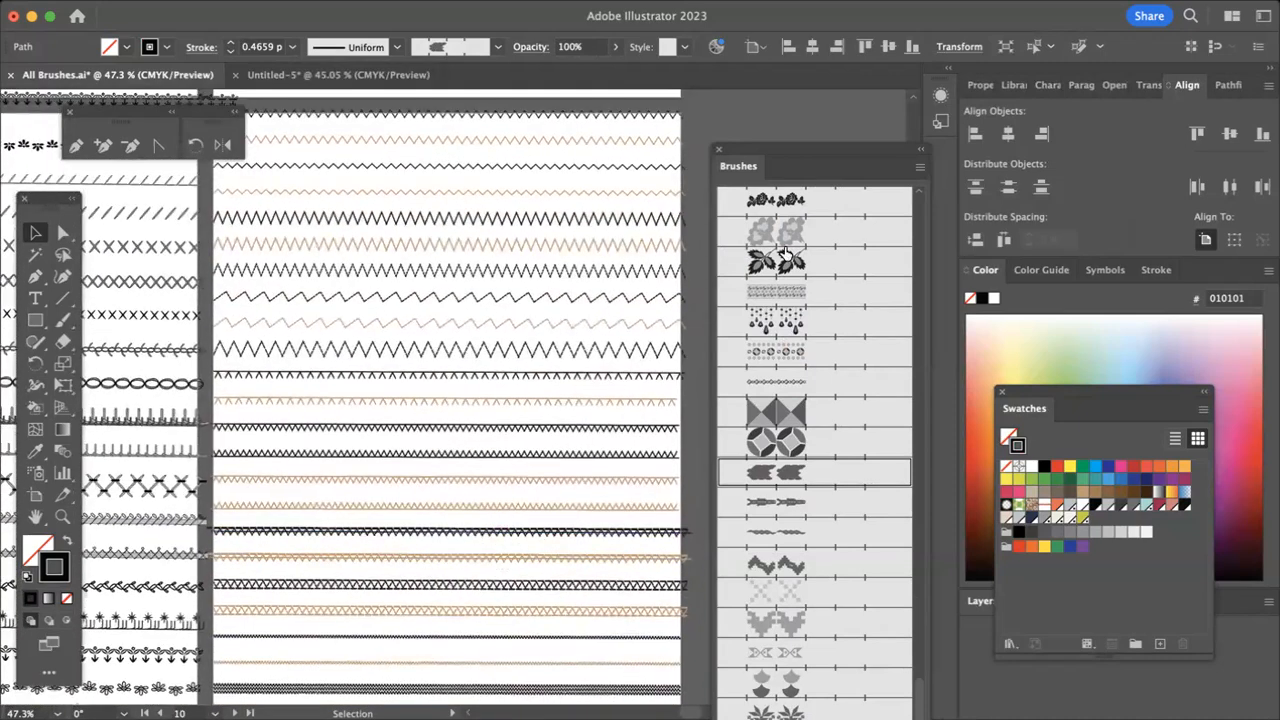
# Bring up the Save Brush Library dialog for the document's brushes and dismiss it without saving
pyautogui.click(920, 170)
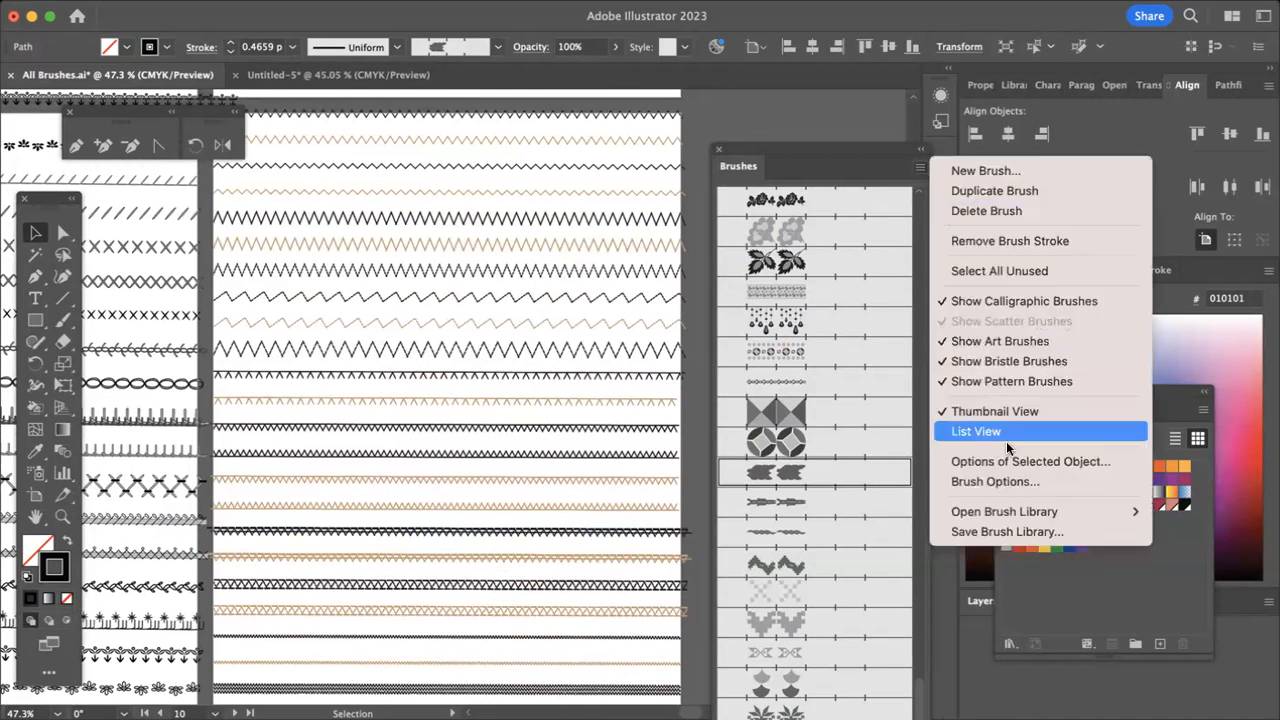
pyautogui.moveTo(1013, 507)
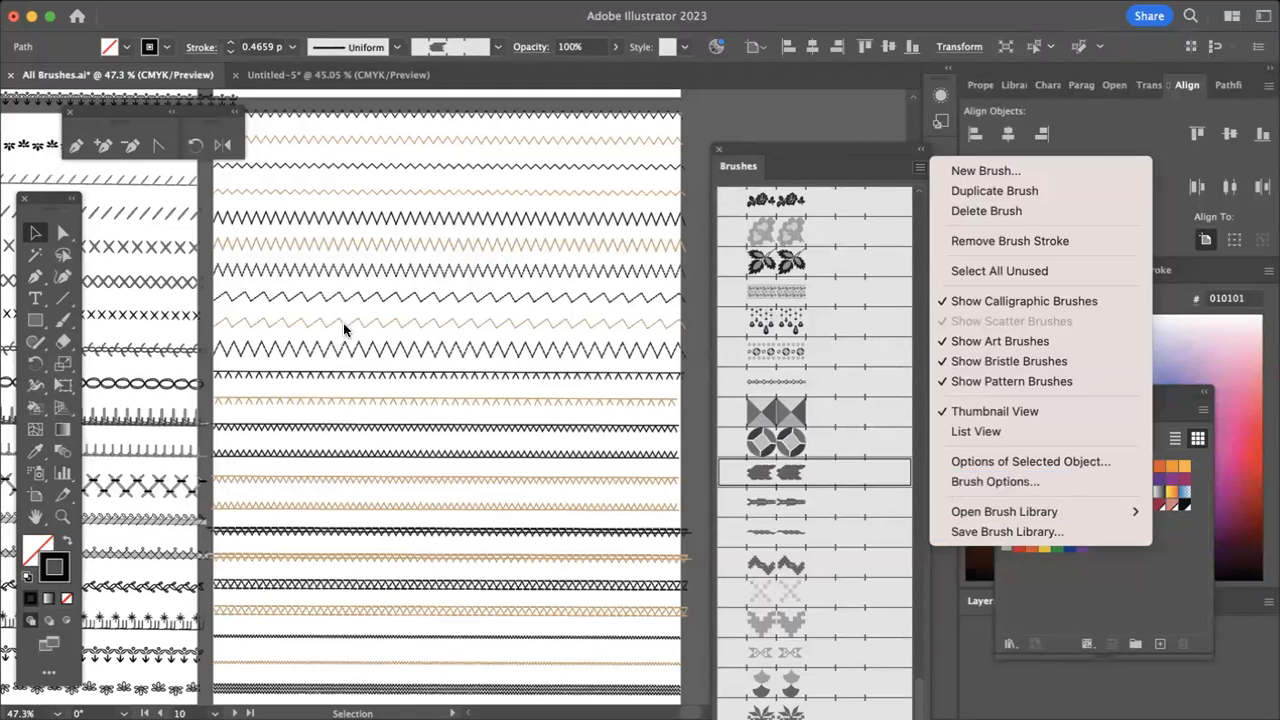
pyautogui.click(998, 533)
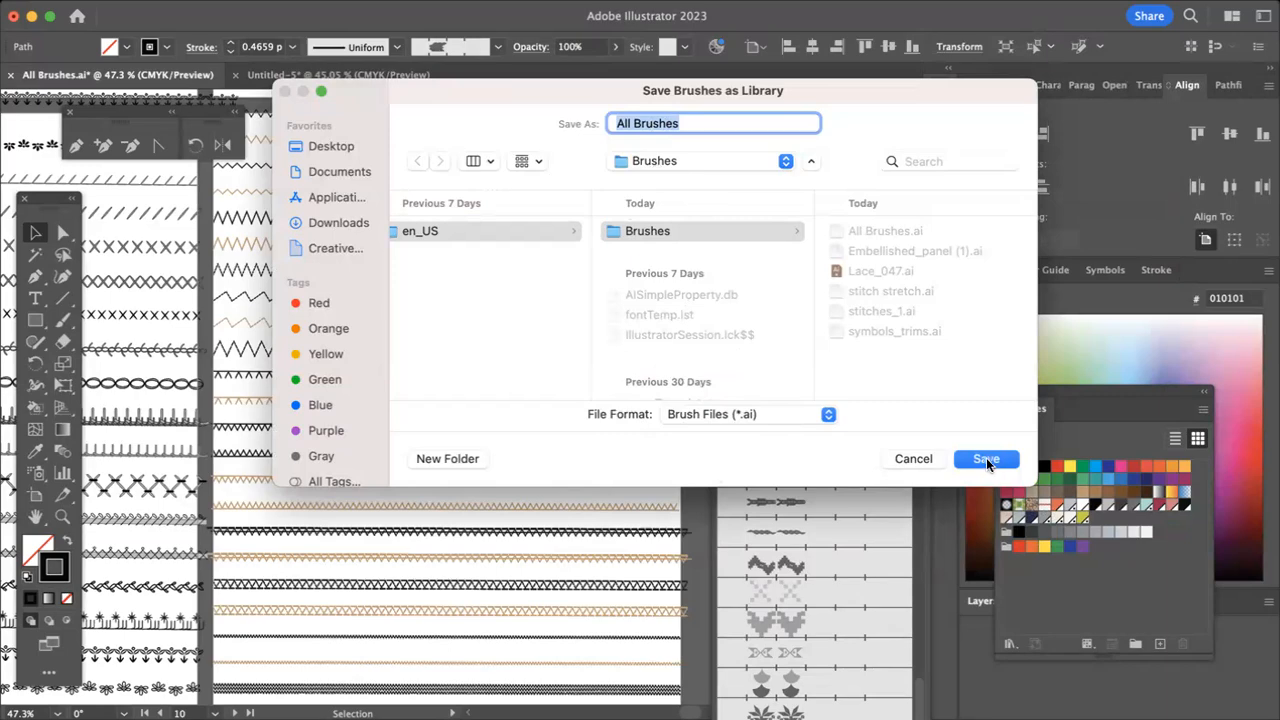
pyautogui.click(925, 457)
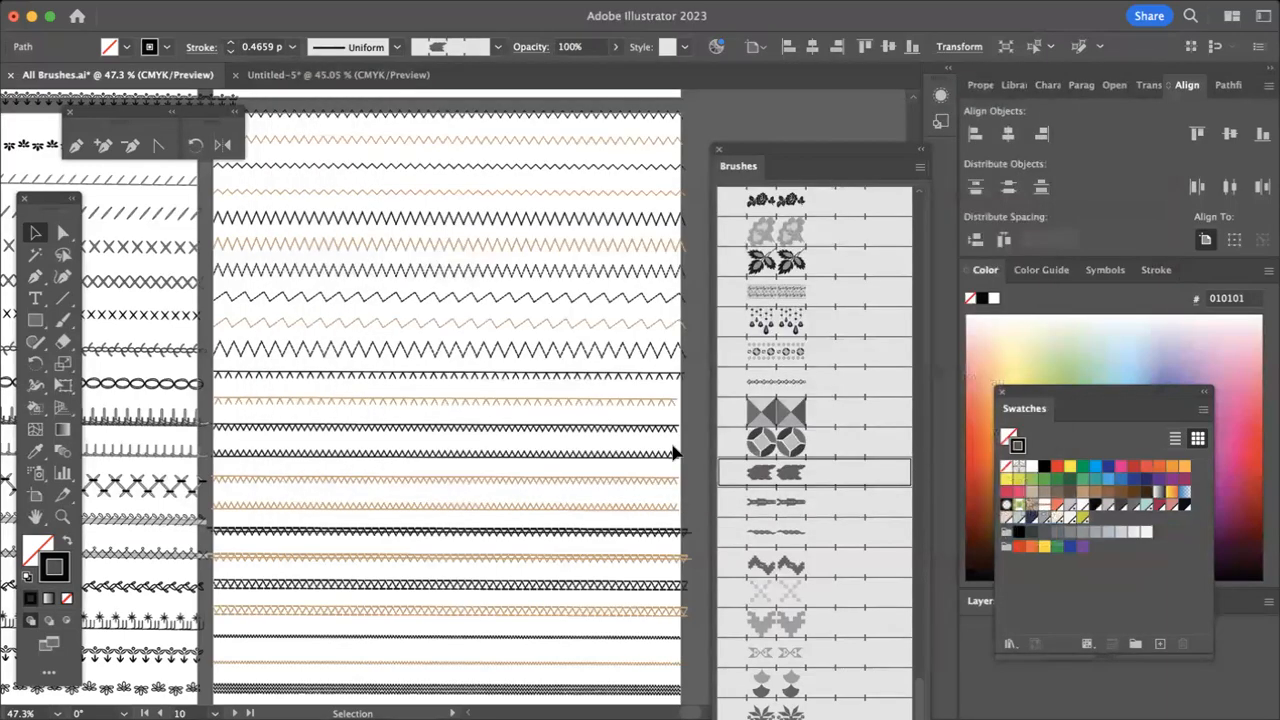
# Look over the zipper pull drawings and the zipper and trim brush samples on the artboard above the zigzag stitches
pyautogui.scroll(5, 554, 457)
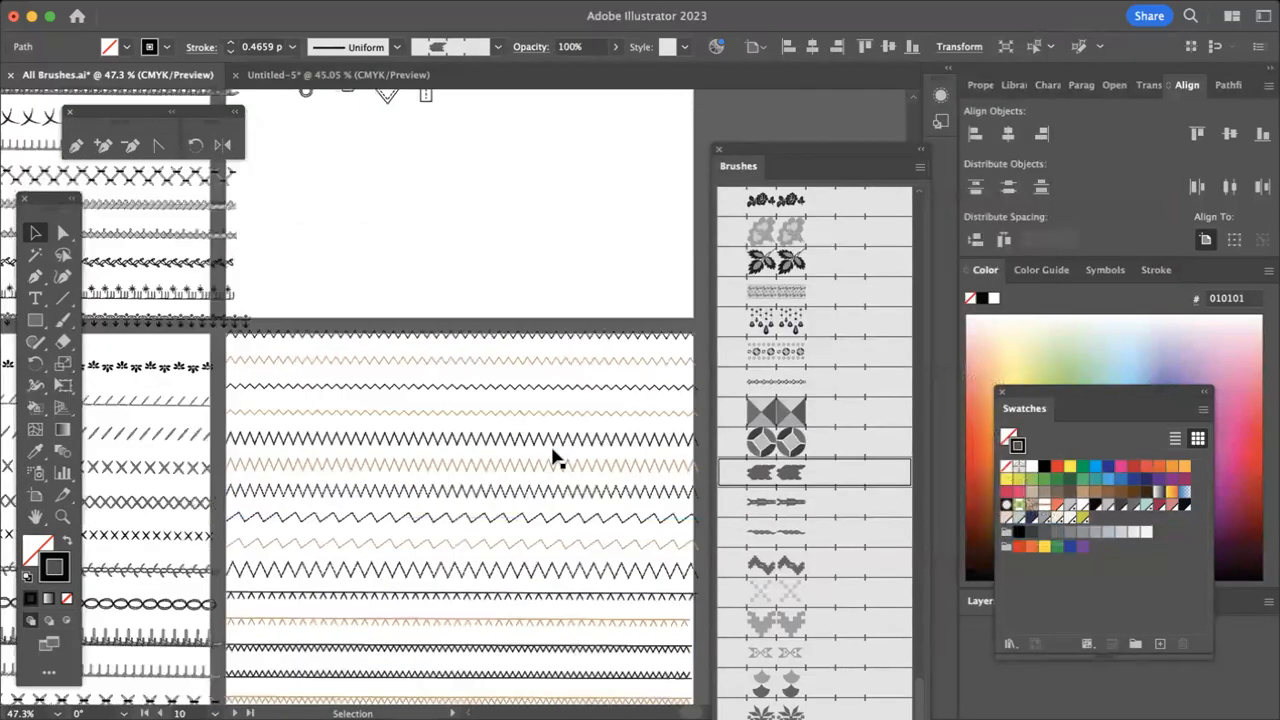
pyautogui.scroll(5, 554, 457)
pyautogui.hscroll(-5, 554, 457)
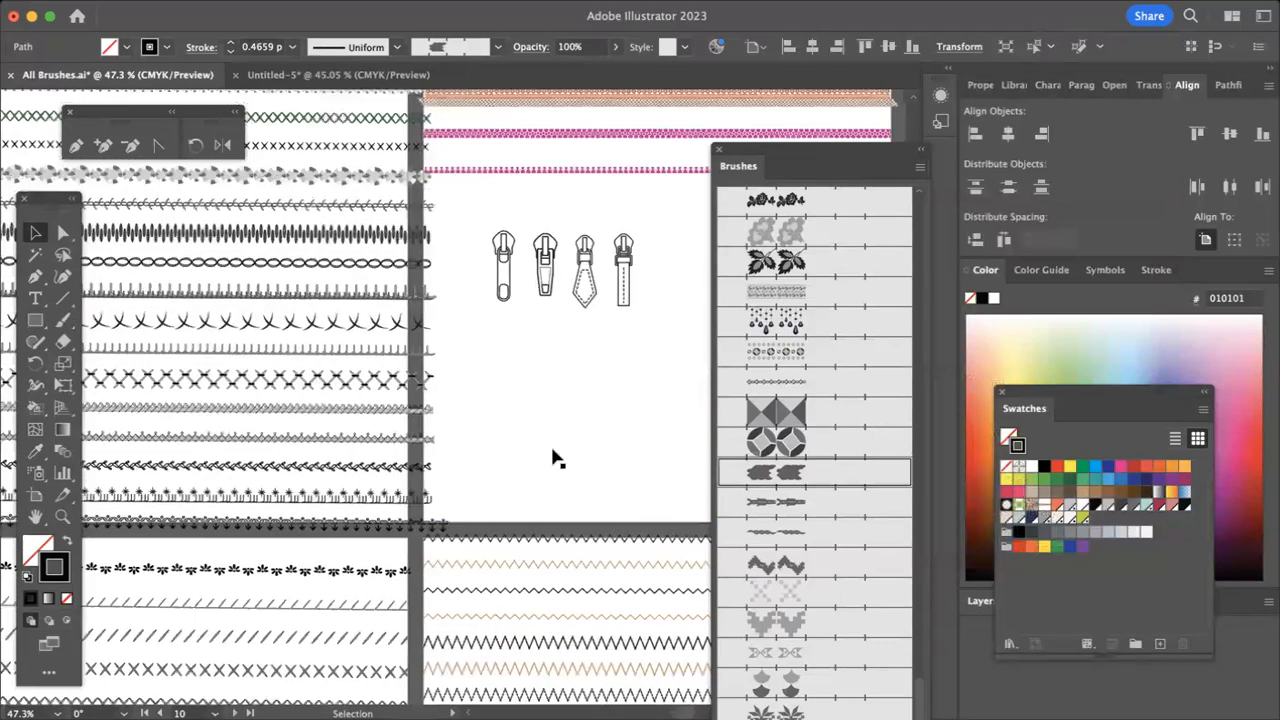
pyautogui.scroll(7, 556, 457)
pyautogui.hscroll(5, 556, 457)
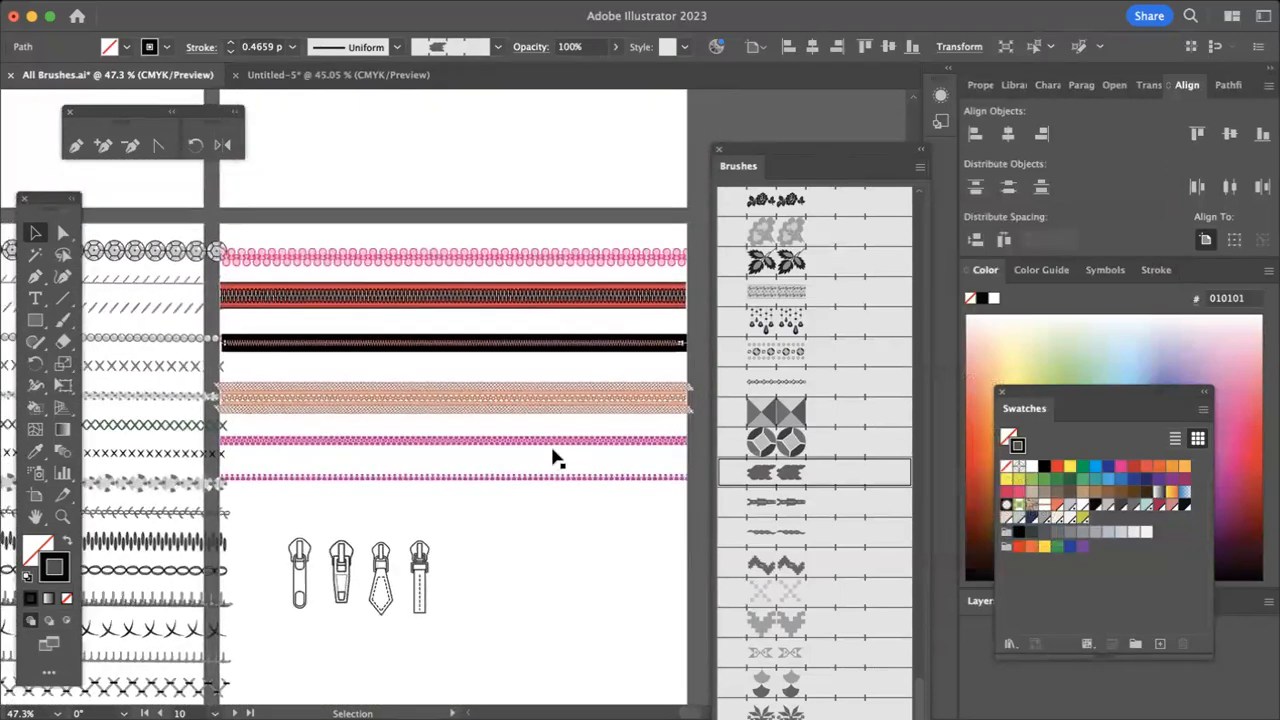
pyautogui.scroll(2, 556, 457)
pyautogui.hscroll(-2, 556, 457)
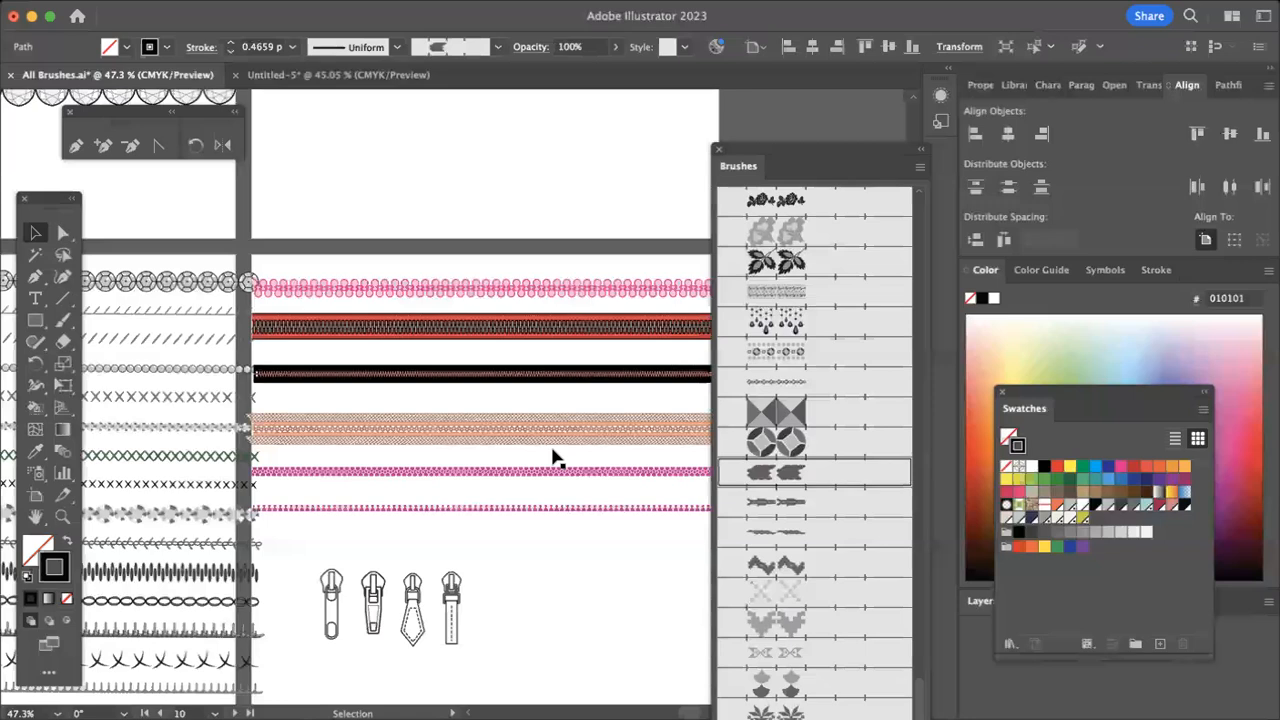